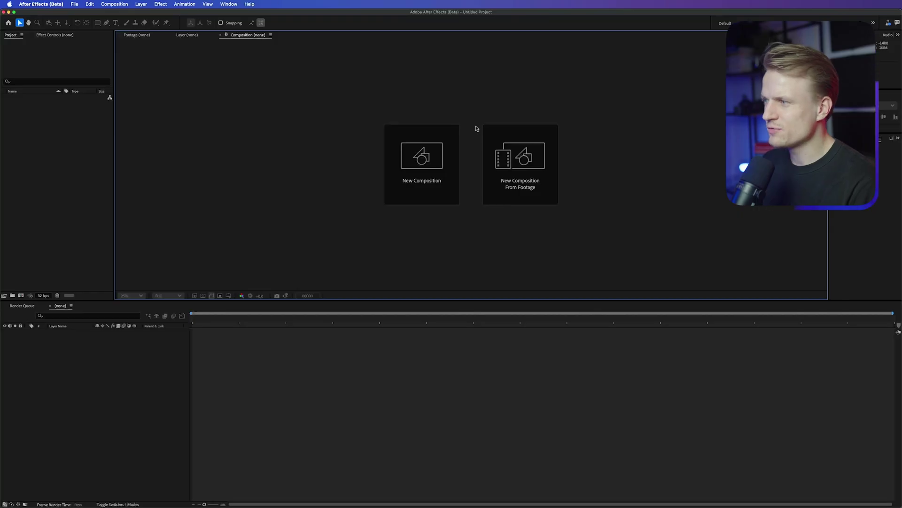
- Create a 3840x2160, 25 fps composition and add the text "Texture overlays" at its centre
left_click(428, 162)
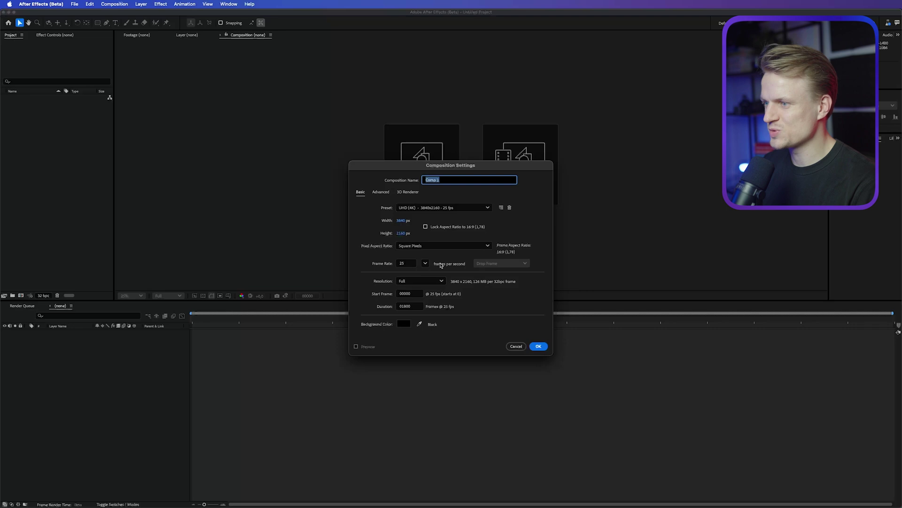
key("Return")
key("super+t")
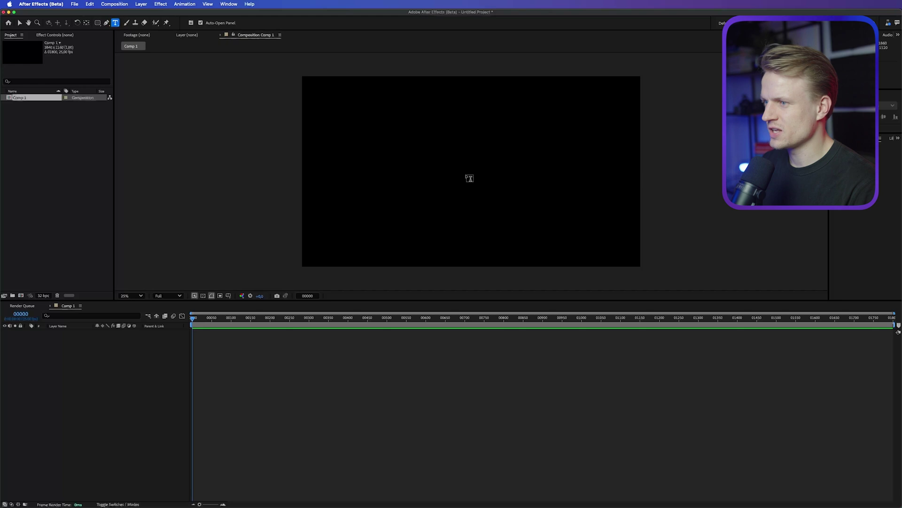
left_click(470, 179)
type("Texture overlays")
key("Escape")
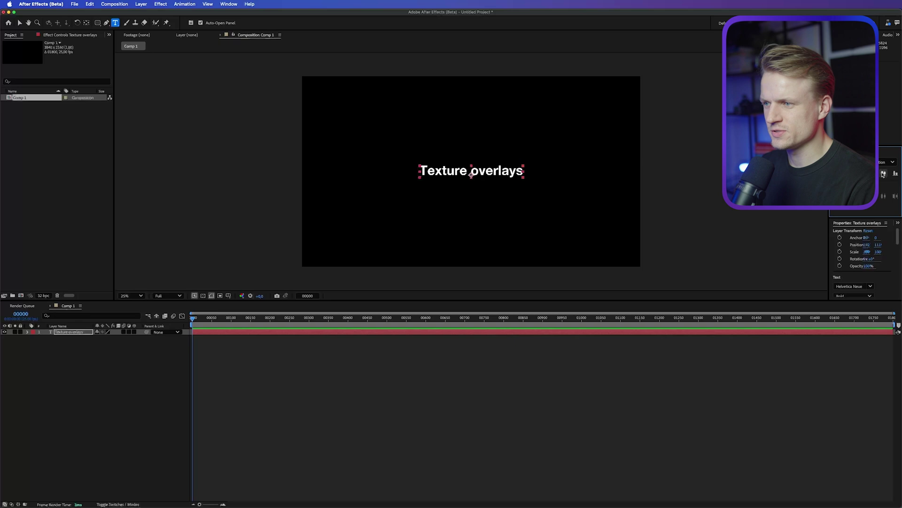
key("super+shift+a")
- Rename the composition in the project as Dirty
left_click(22, 98)
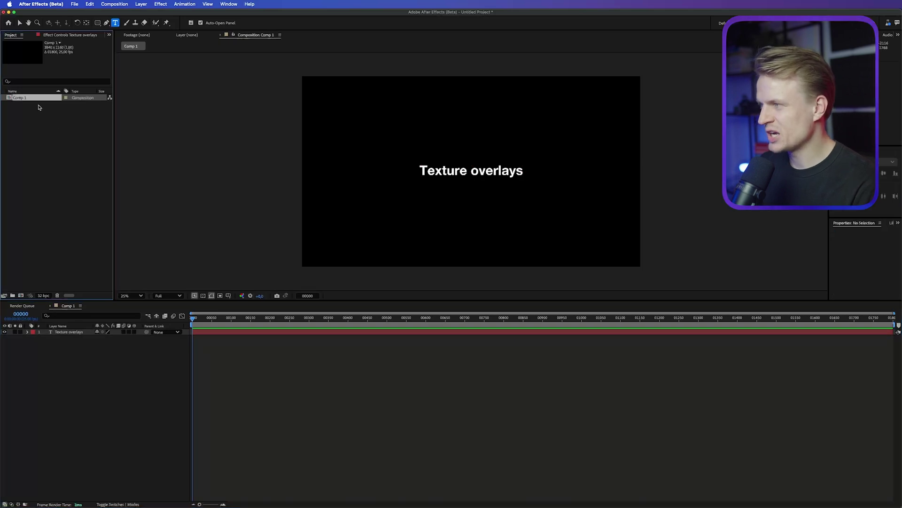
key("Return")
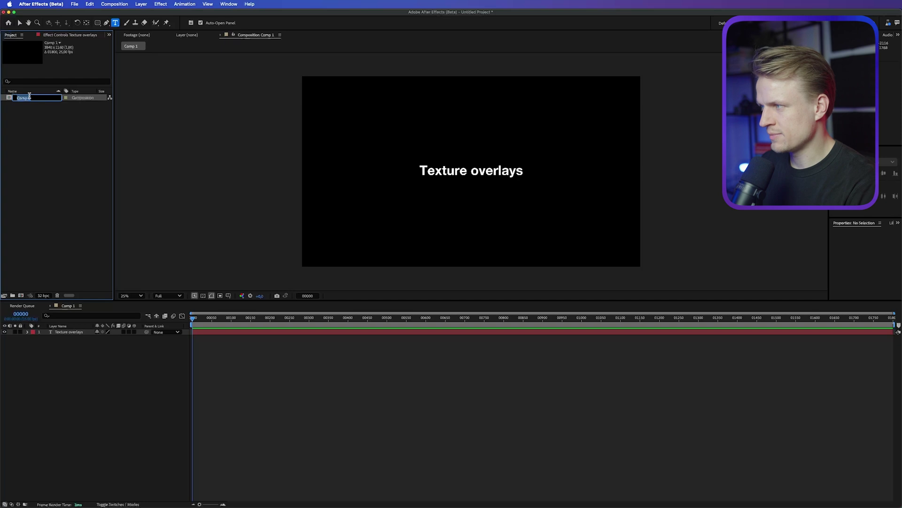
type("Dirt")
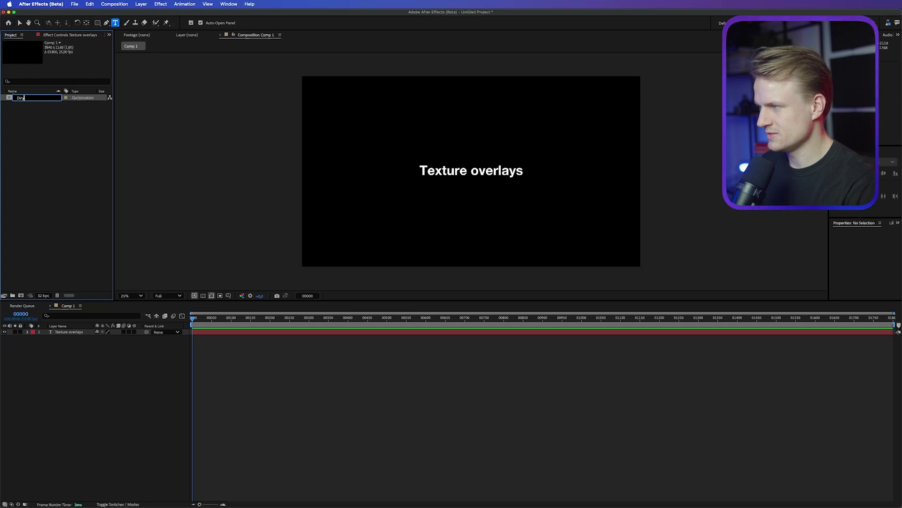
type("y")
key("Return")
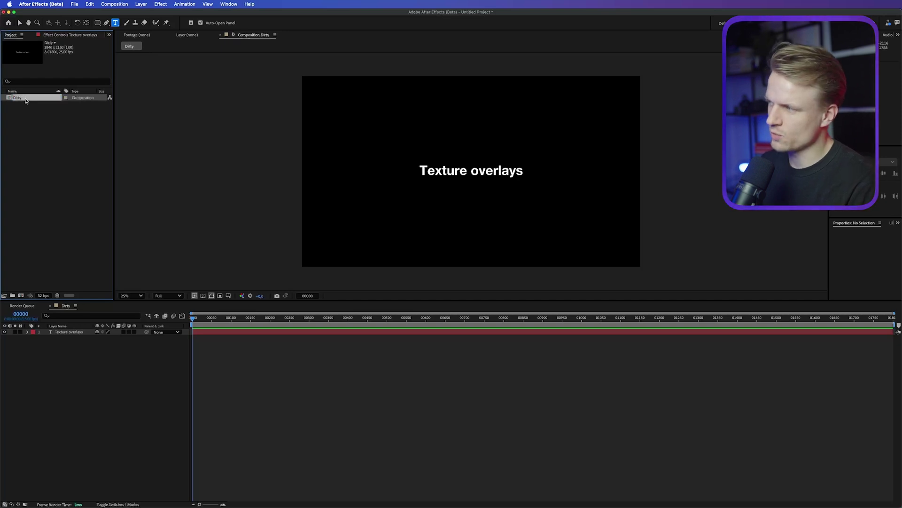
- Duplicate the composition twice and name the copies Cinematic and Retro
key("super+d")
key("Return")
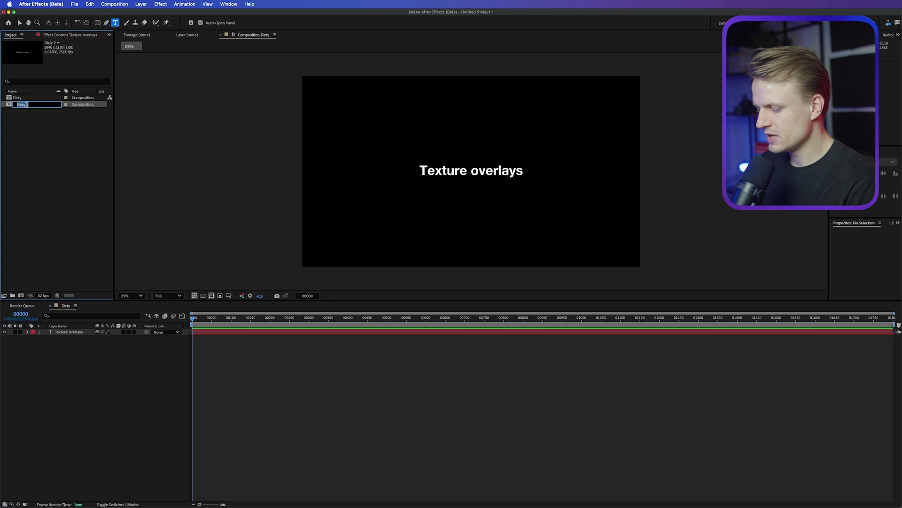
type("Cinematic")
key("Return")
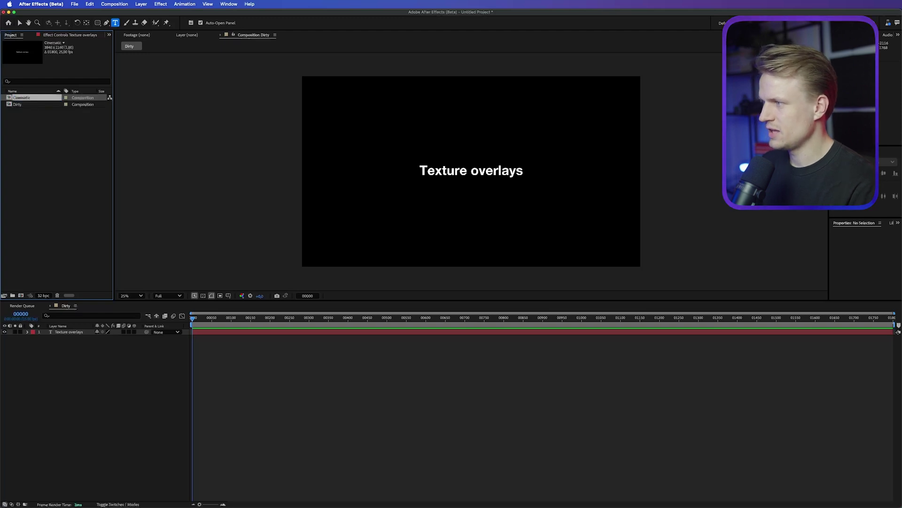
key("super+d")
key("Return")
type("Retro")
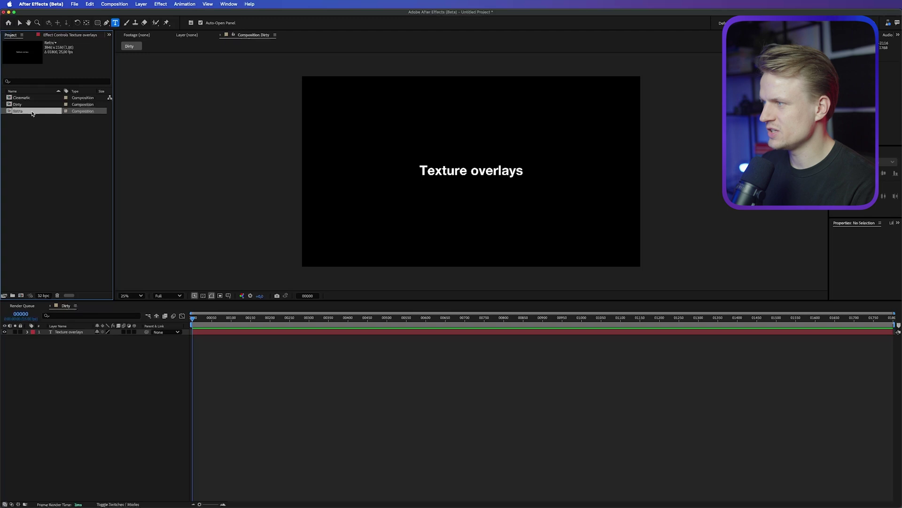
key("Return")
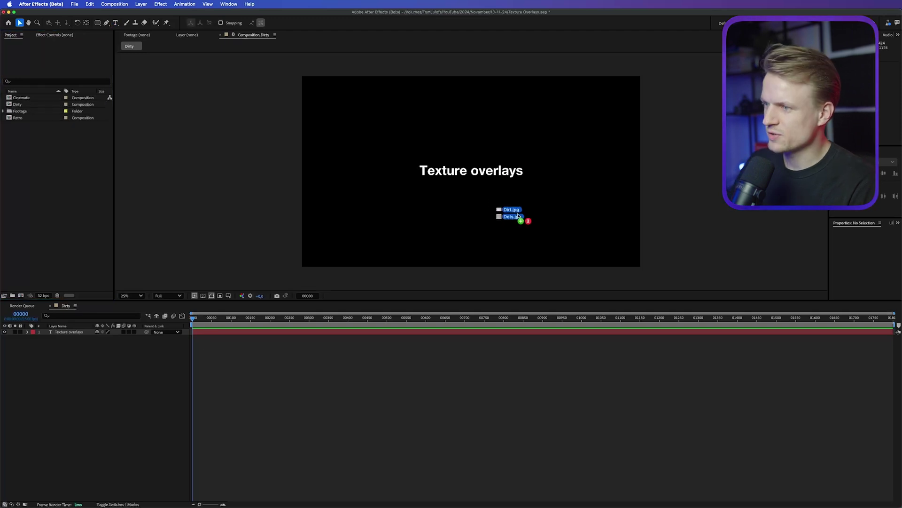
- Add the Dirt.jpg and Dots.jpg textures above the text layer in the Dirty composition
left_click_drag(517, 214, 118, 386)
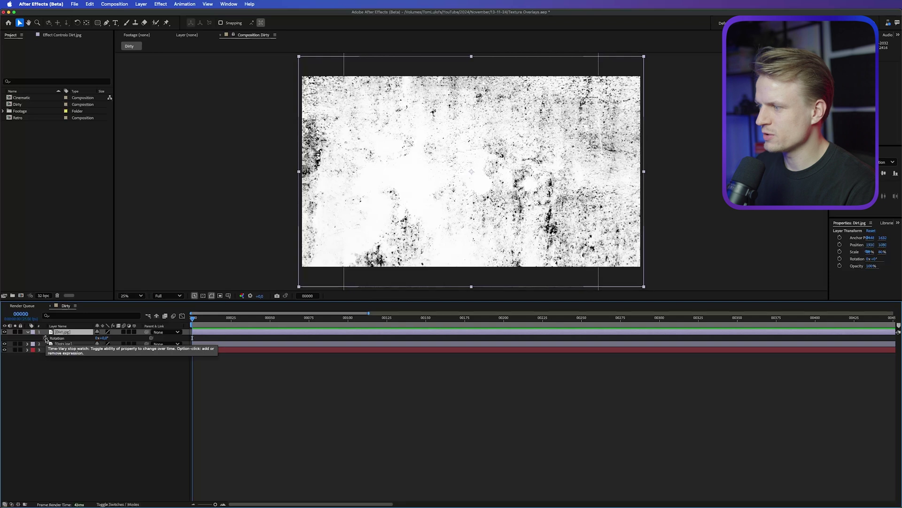
key("r")
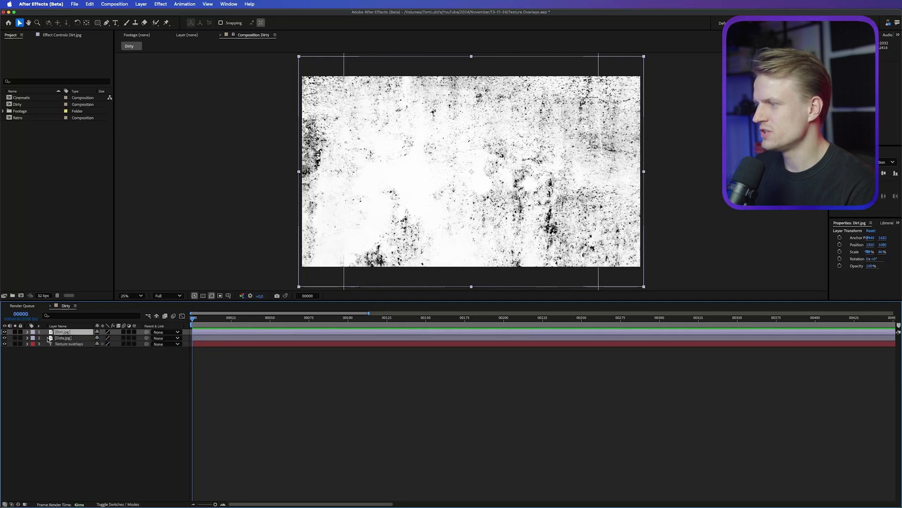
left_click(68, 361)
left_click(40, 332)
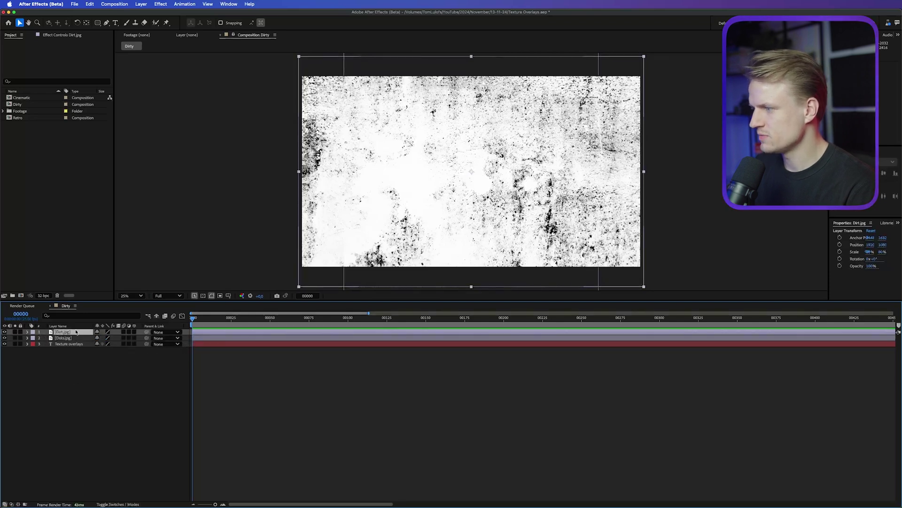
- Animate the Dirt.jpg layer's rotation from frame 0 with keyframes about every 10 frames, giving each one a different angle
key("r")
left_click(46, 338)
left_click_drag(193, 319, 207, 324)
left_click_drag(104, 339, 151, 337)
left_click(224, 320)
left_click_drag(224, 320, 226, 320)
left_click_drag(104, 338, 120, 334)
left_click_drag(120, 335, 135, 334)
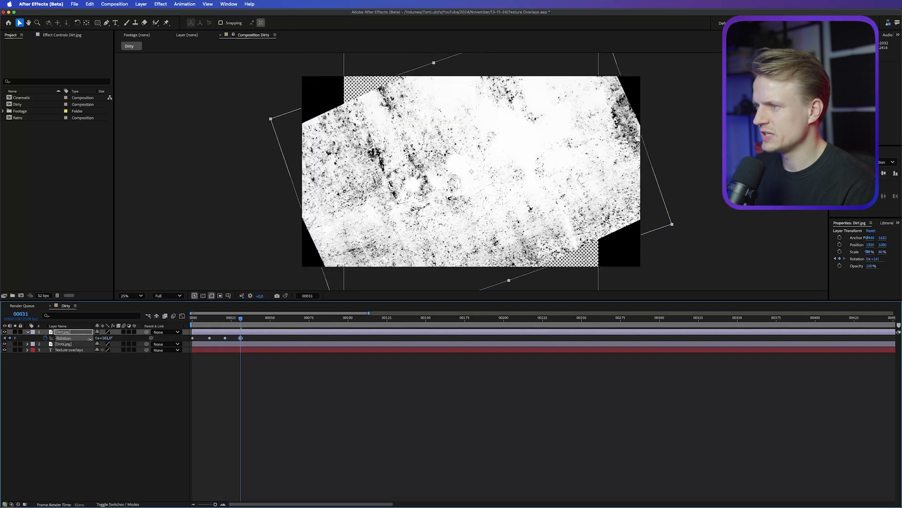
left_click_drag(80, 337, 73, 338)
- Add a final rotation keyframe of 0° to the Dirt.jpg layer at frame 41
left_click(259, 320)
left_click_drag(259, 322, 256, 322)
left_click(68, 333)
left_click(104, 338)
type("0")
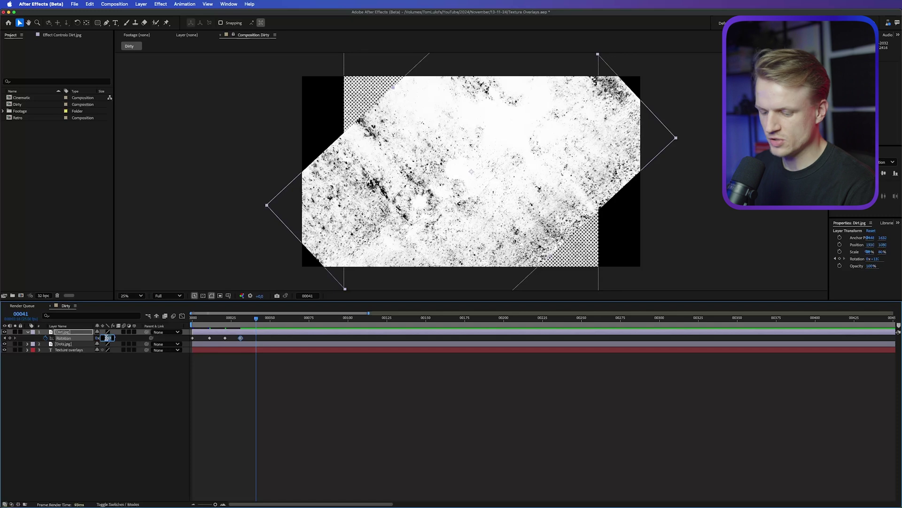
key("Return")
- Convert all of the Dirt.jpg layer's rotation keyframes to hold keyframes and scrub through the result
left_click_drag(298, 340, 145, 333)
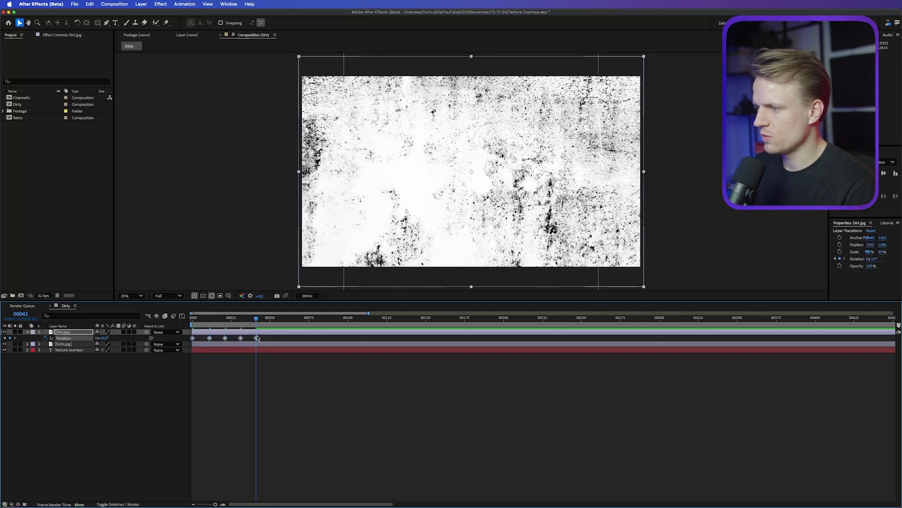
right_click(256, 338)
left_click(299, 416)
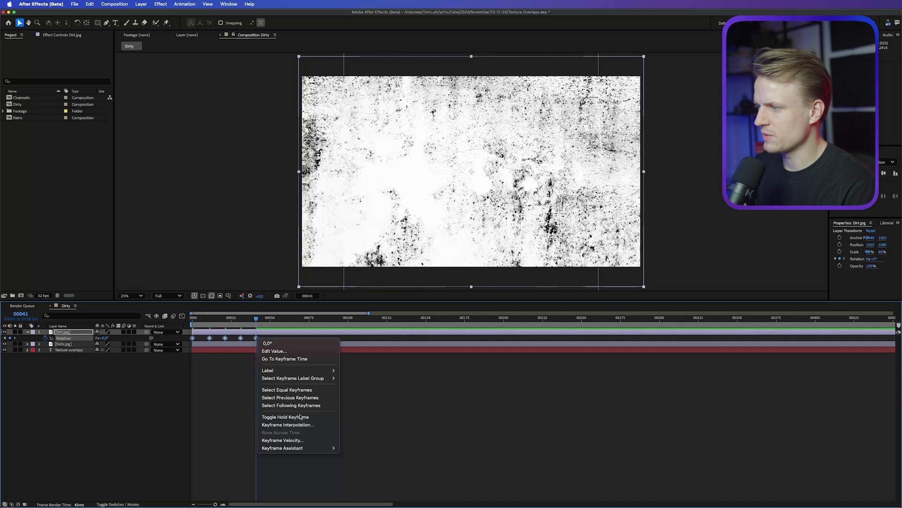
left_click_drag(255, 321, 235, 321)
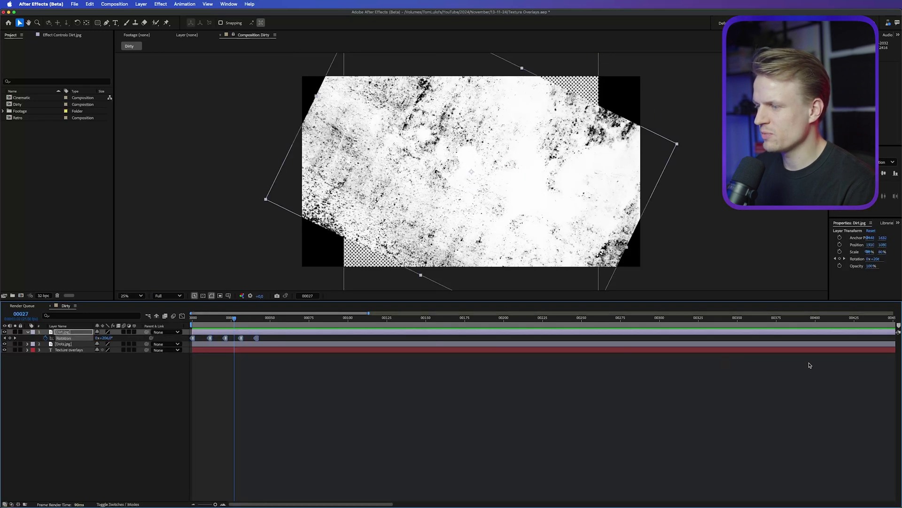
- Loop the Dirt.jpg layer's rotation with the expression loopOut() and preview the animation
left_click(45, 338, "alt")
type("loopOut()")
left_click(288, 405)
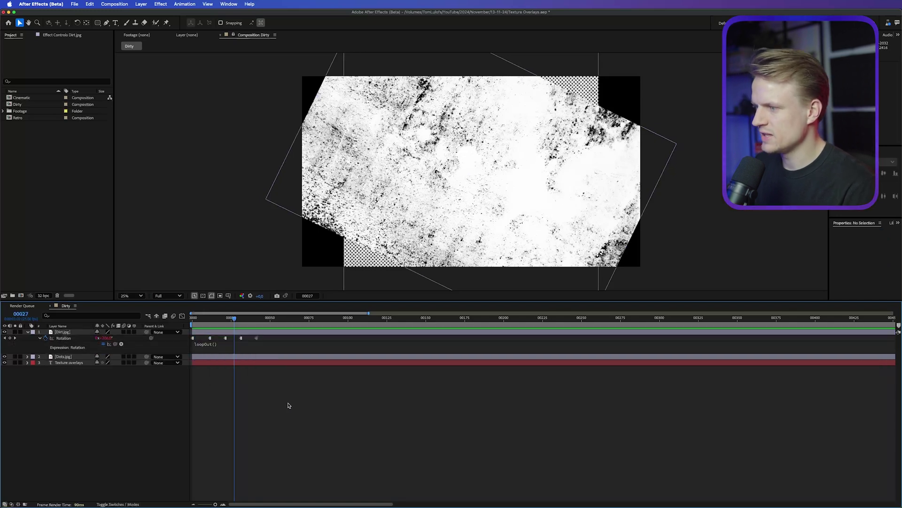
left_click_drag(234, 318, 316, 323)
key("space")
key("space")
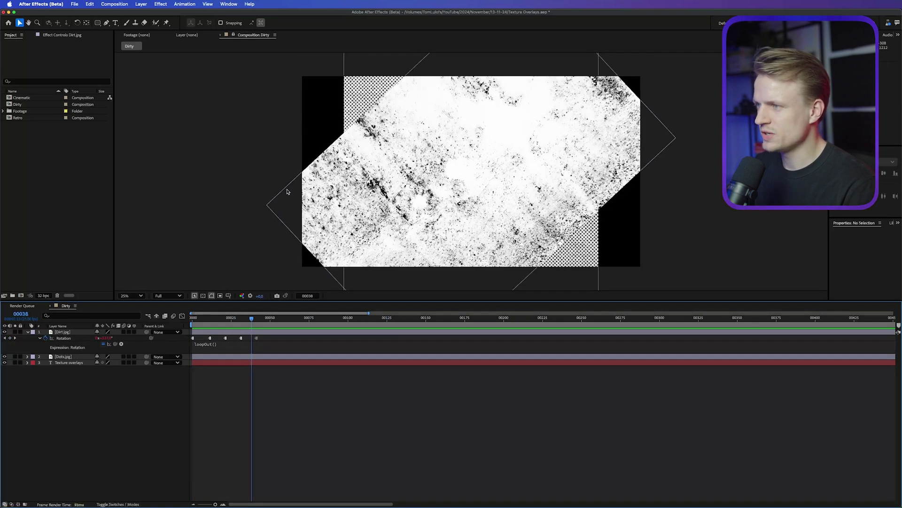
- Apply the Motion Tile effect to the Dirt.jpg layer with output width and output height set to 300
left_click(898, 223)
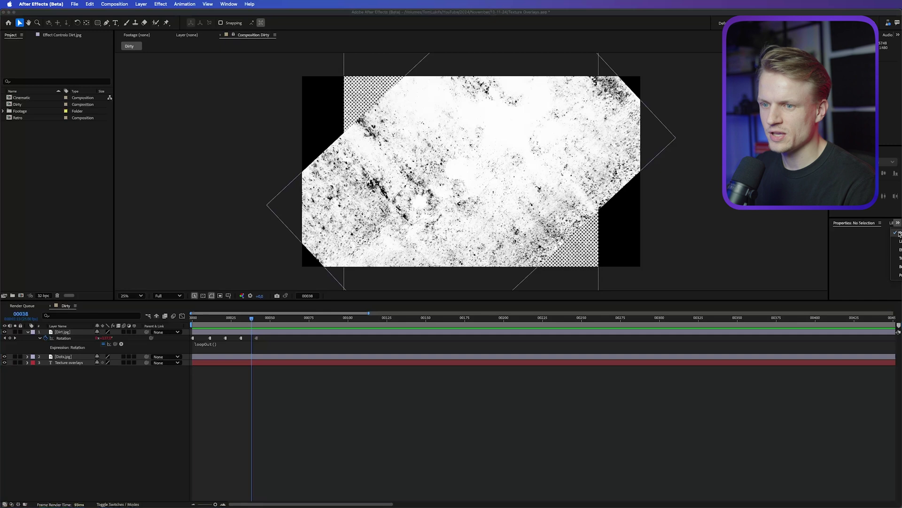
left_click(899, 250)
type("motion")
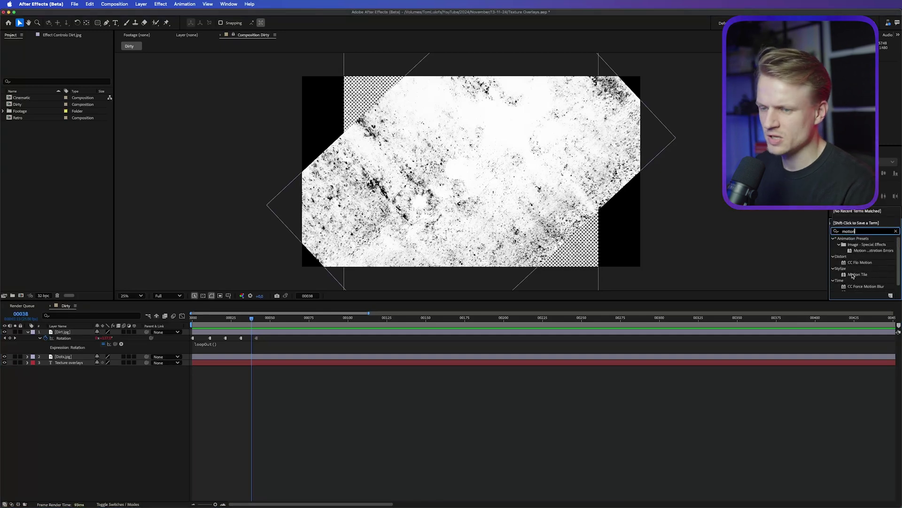
left_click(853, 275)
double_click(853, 274)
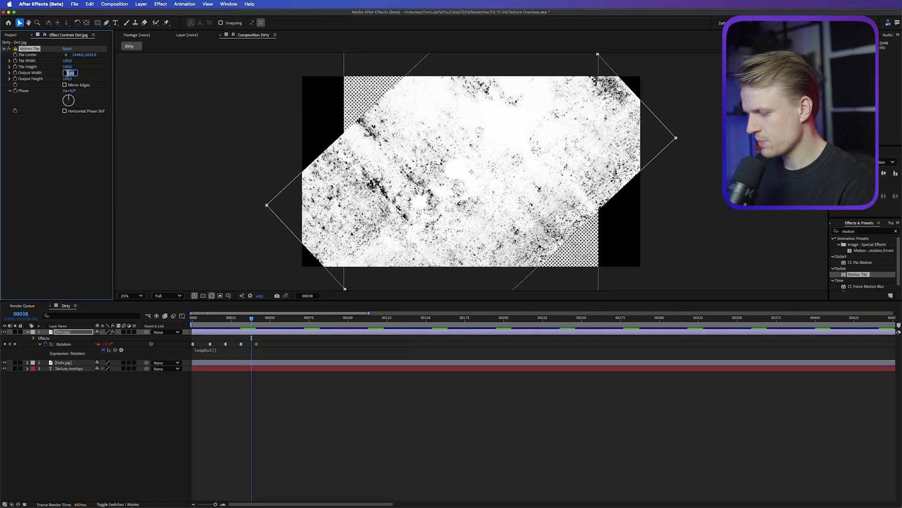
left_click(69, 79)
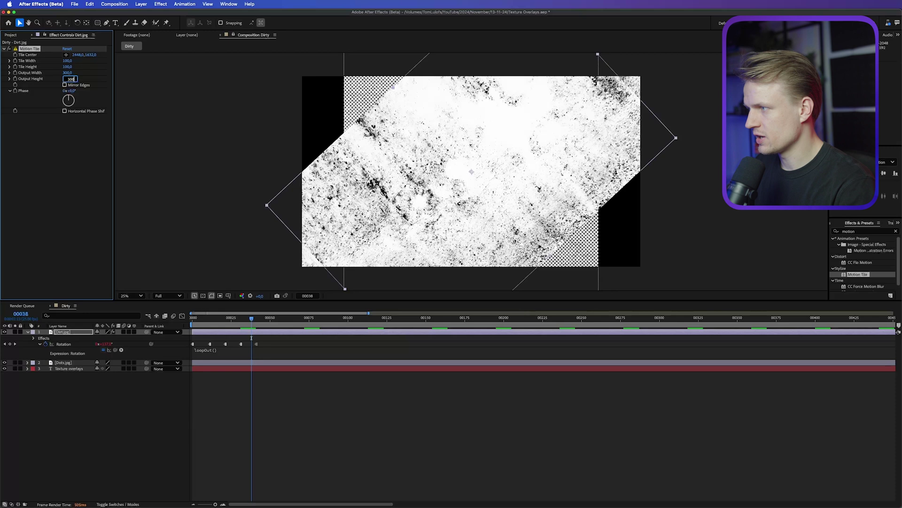
type("300")
left_click(252, 338)
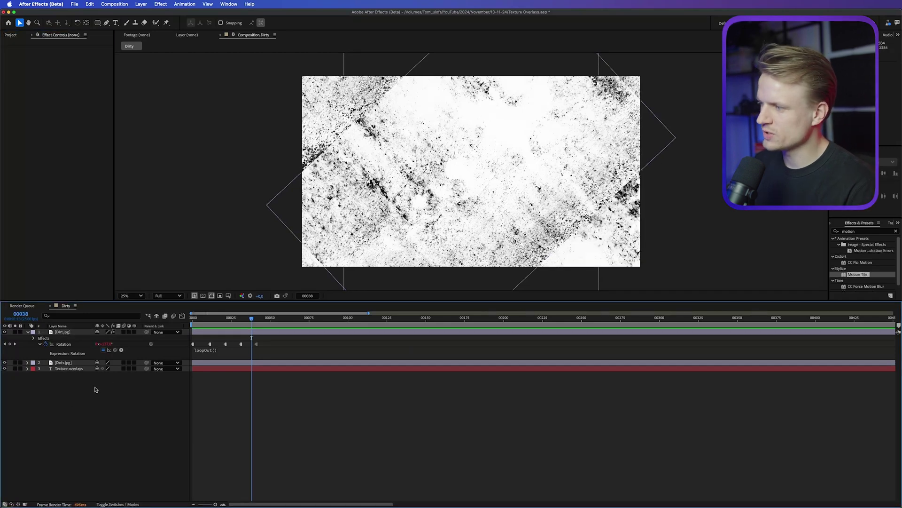
- Set the Dirt.jpg layer's blending mode to Overlay and hide the Dots.jpg layer
left_click(63, 332)
left_click(117, 503)
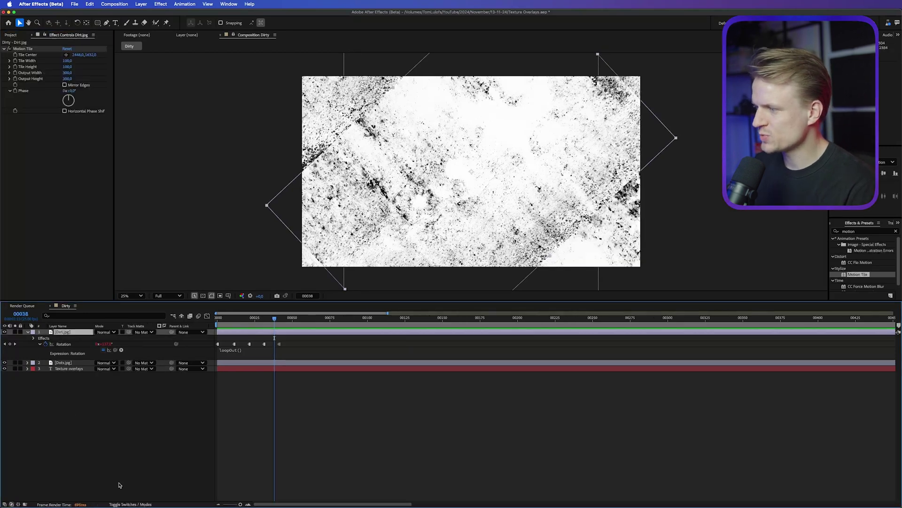
left_click(104, 332)
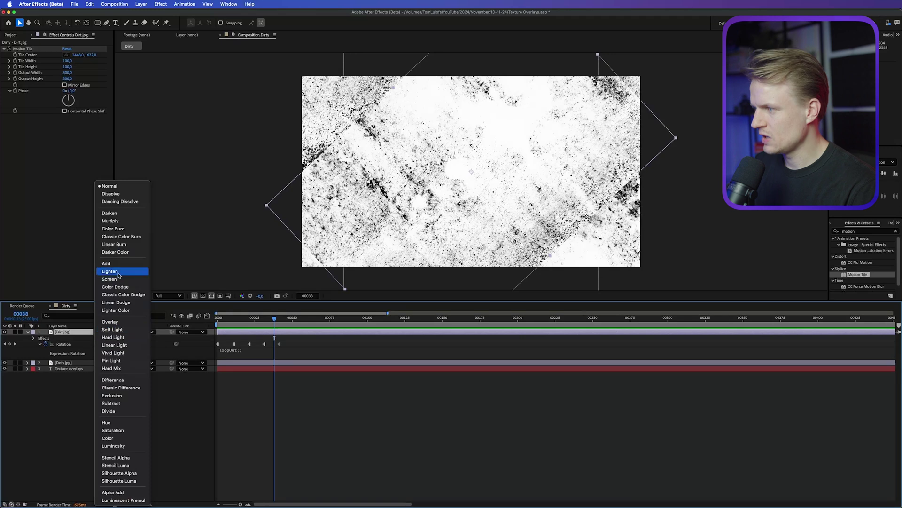
left_click(111, 322)
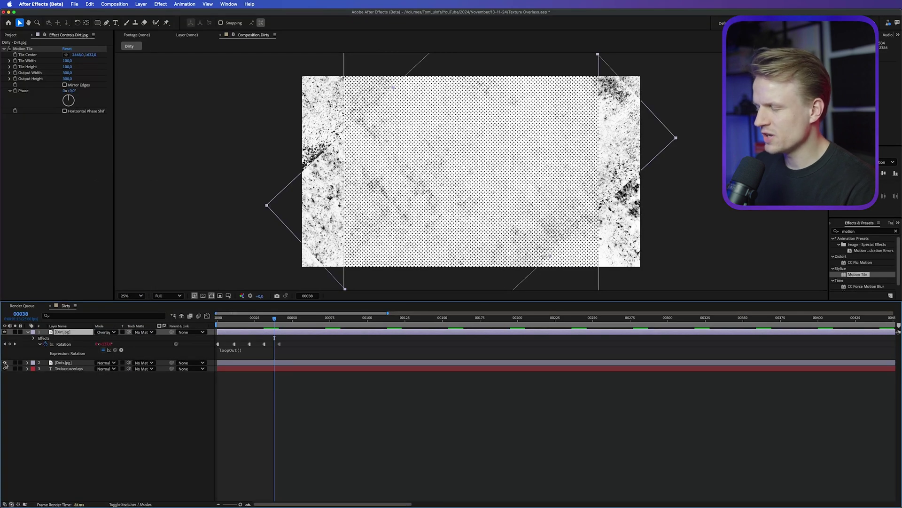
left_click(4, 363)
left_click(77, 416)
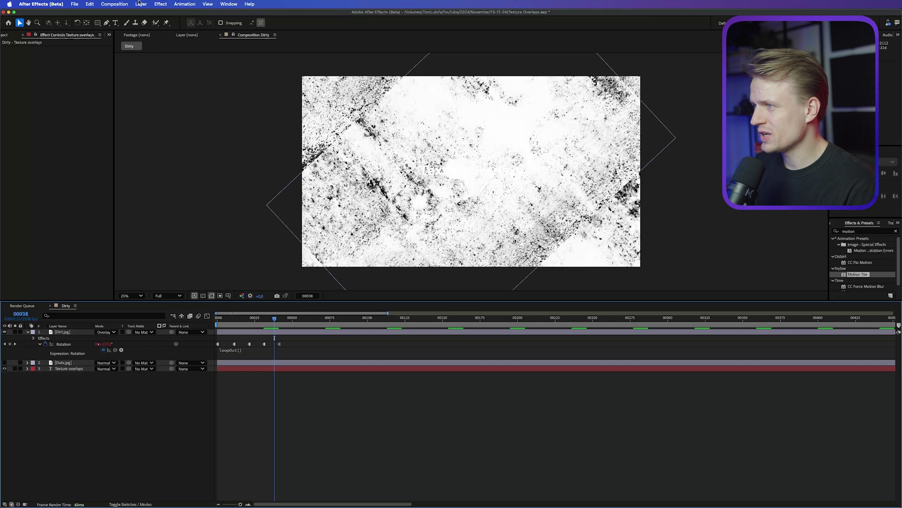
- Create a solid layer with colour 111111 and place it beneath the text layer as the background
left_click(141, 3)
mouse_move(145, 15)
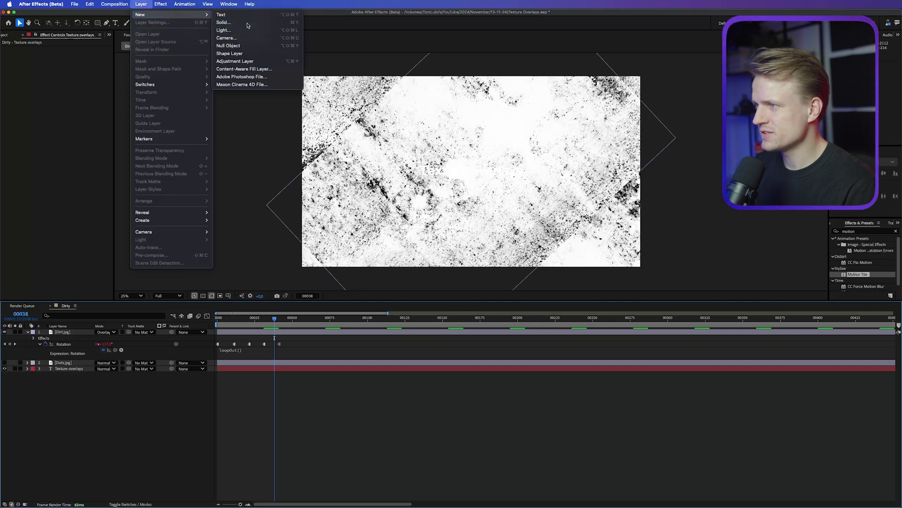
left_click(223, 22)
left_click(451, 310)
type("111111")
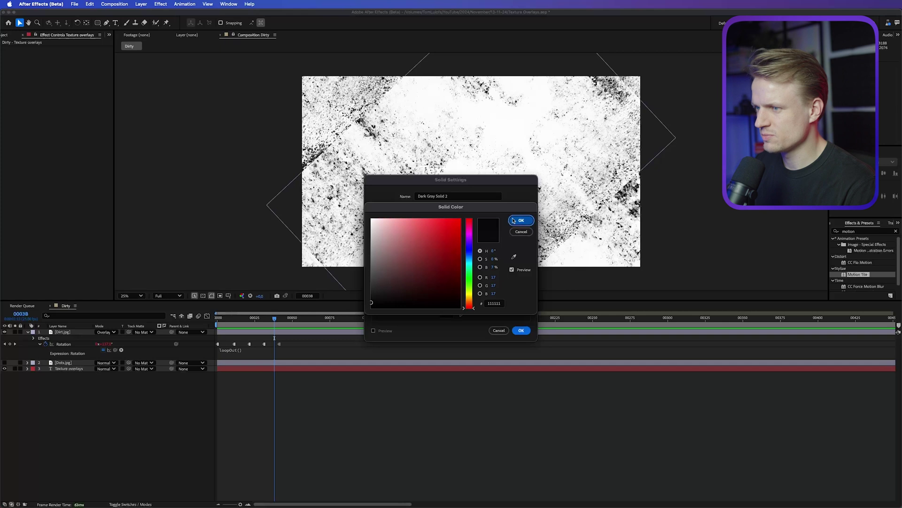
left_click(514, 221)
left_click(521, 329)
left_click_drag(62, 333, 68, 387)
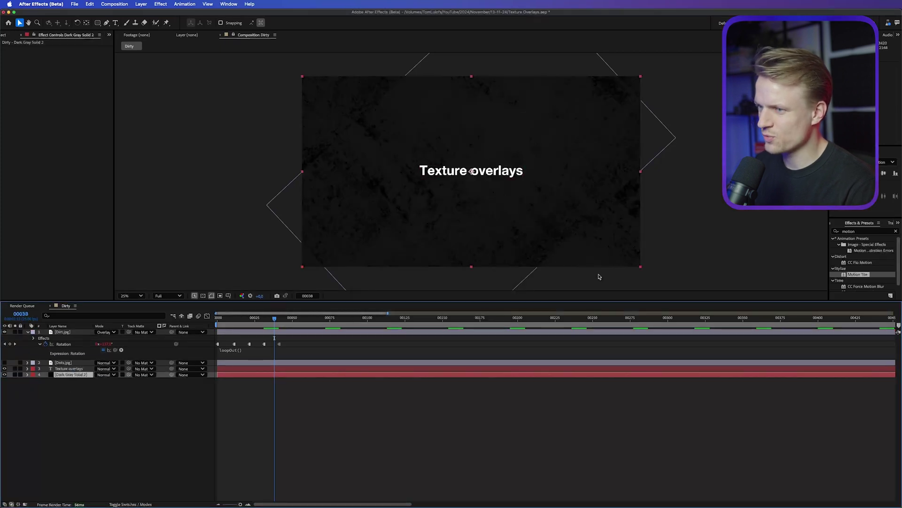
- Play back the Dirty composition from its first frame to check the texture animation
left_click(400, 435)
key("Home")
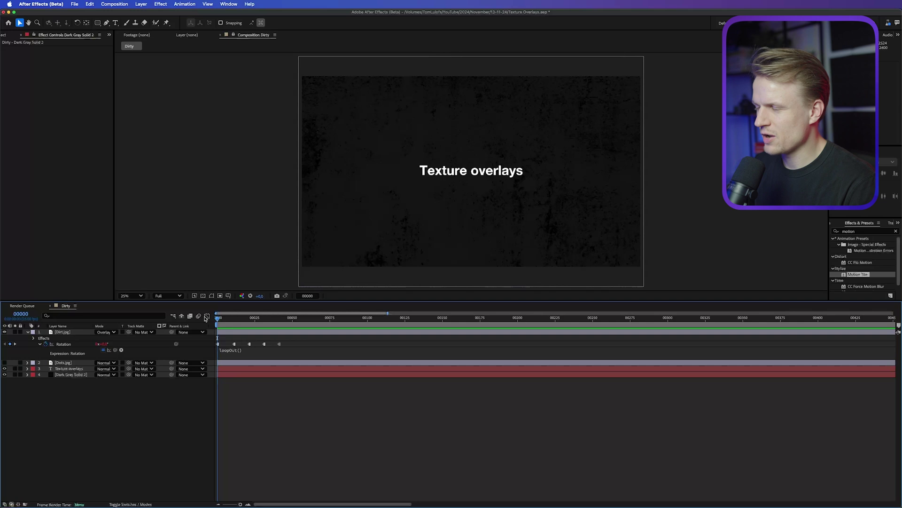
key("space")
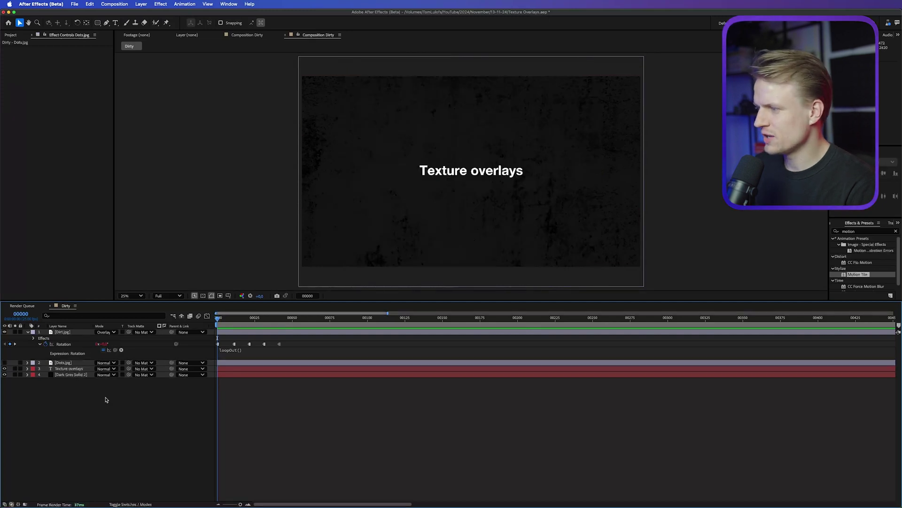
- Create a white solid layer at composition size above the other layers in the Dirty composition
left_click(141, 4)
mouse_move(151, 15)
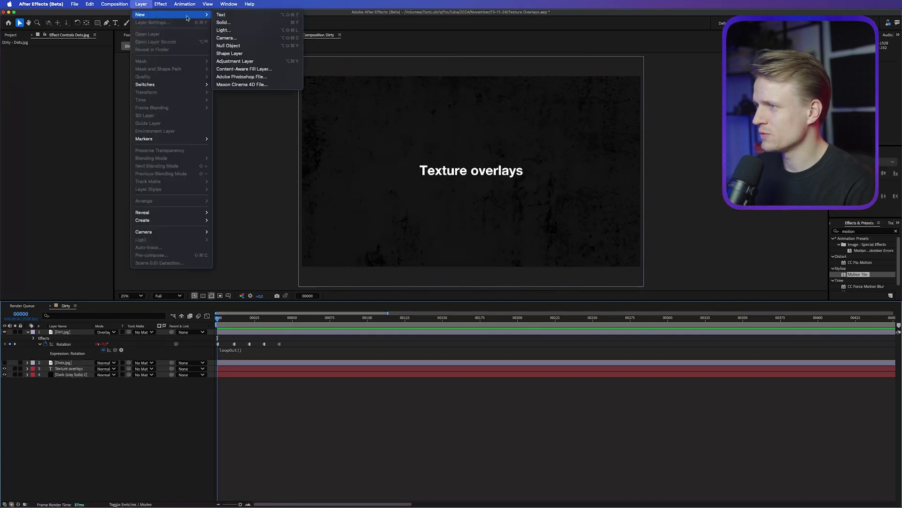
left_click(253, 28)
left_click(446, 313)
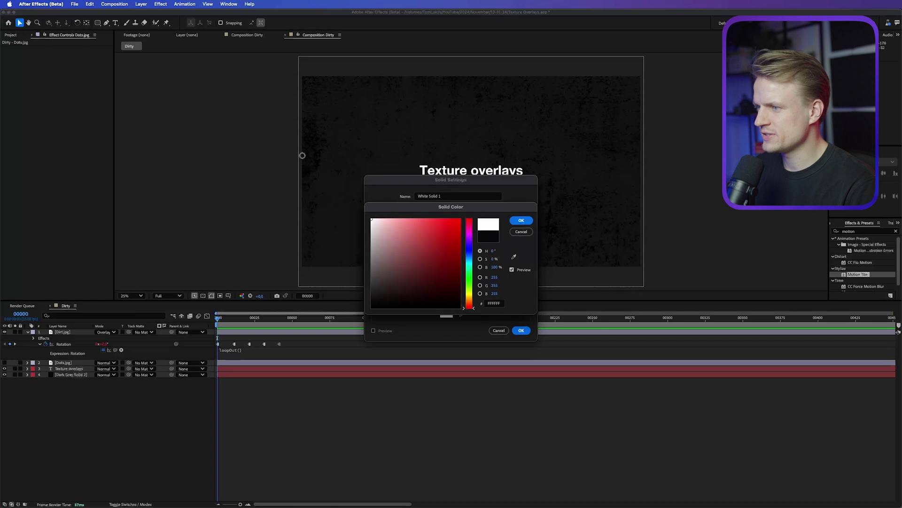
left_click(512, 221)
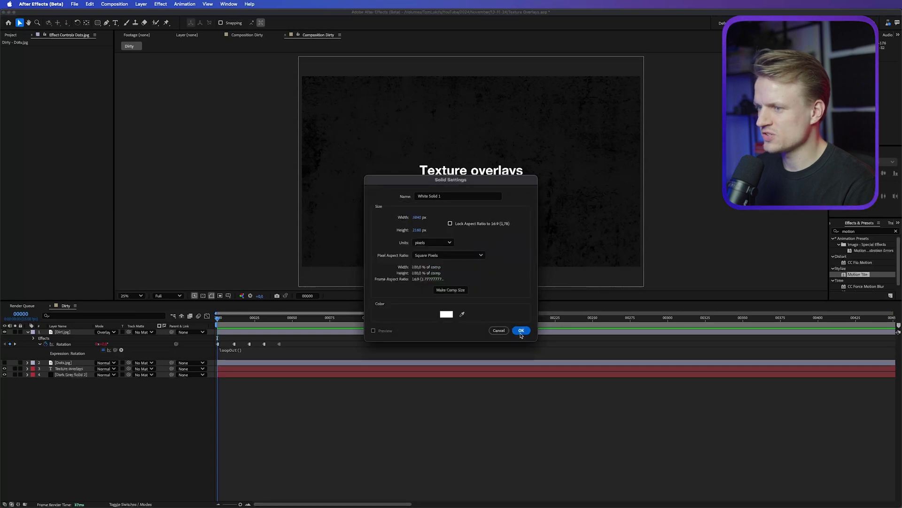
left_click(521, 330)
- Apply Turbulent Noise to White Solid 1 with fractal type Swirly and noise type Spline
type("turb")
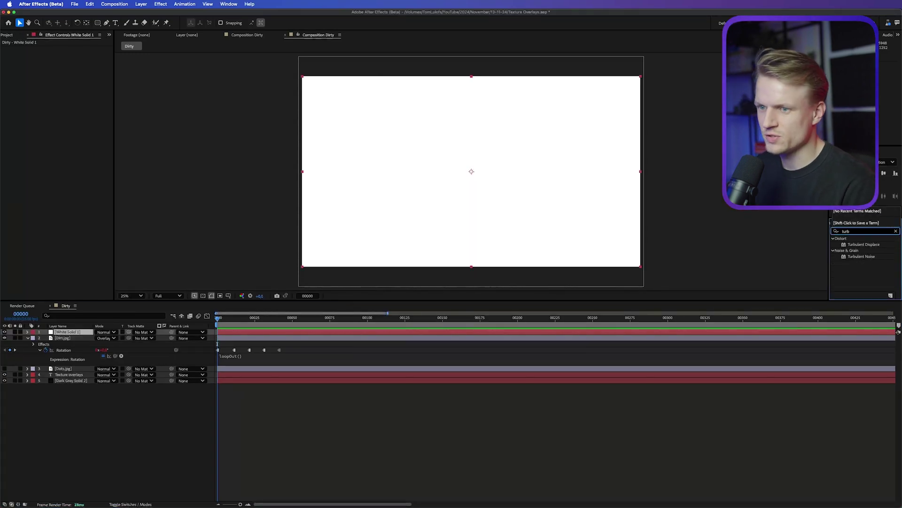
double_click(861, 256)
left_click(83, 54)
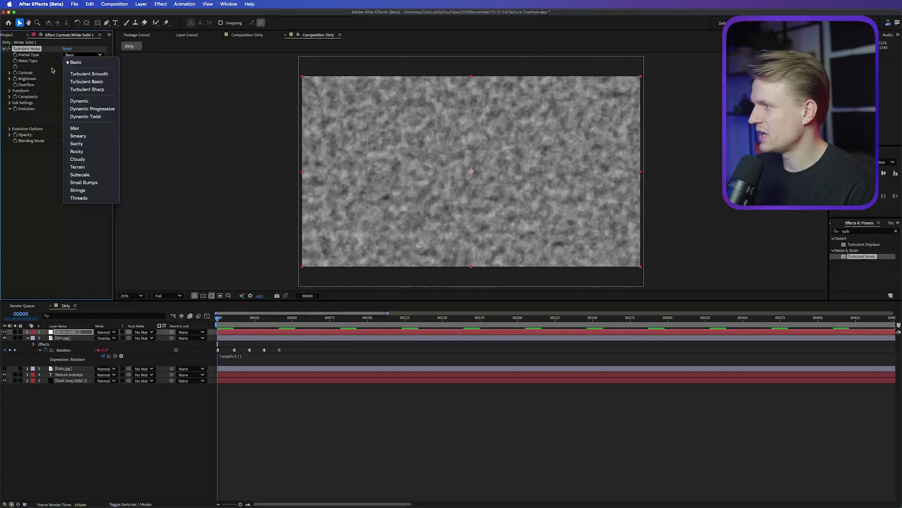
left_click(75, 56)
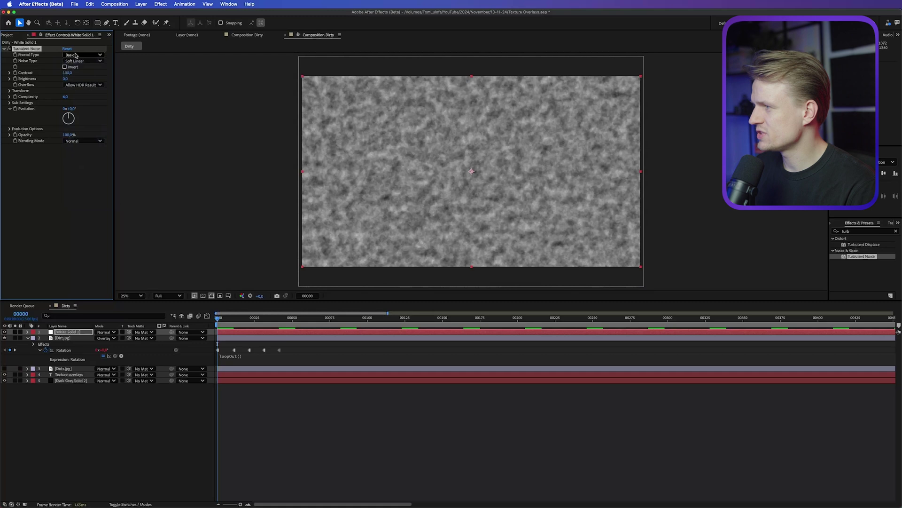
left_click(72, 56)
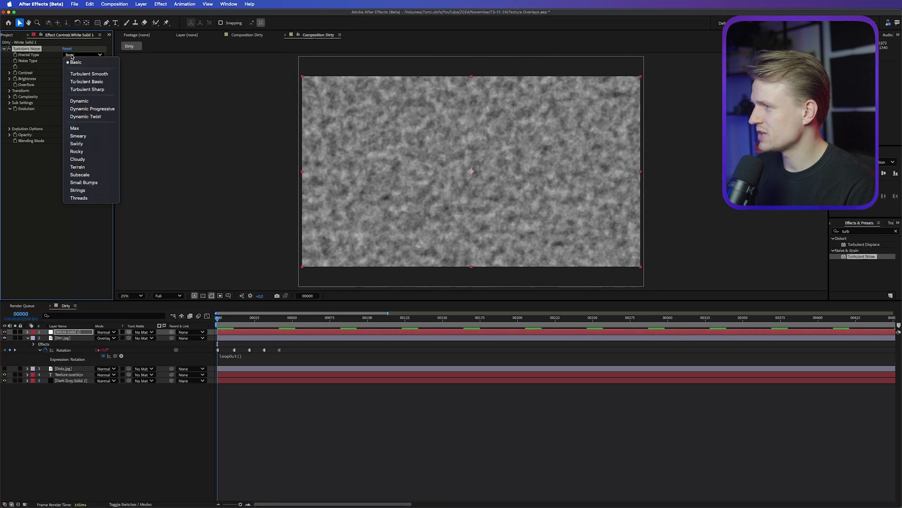
left_click(78, 143)
left_click(77, 62)
left_click(77, 91)
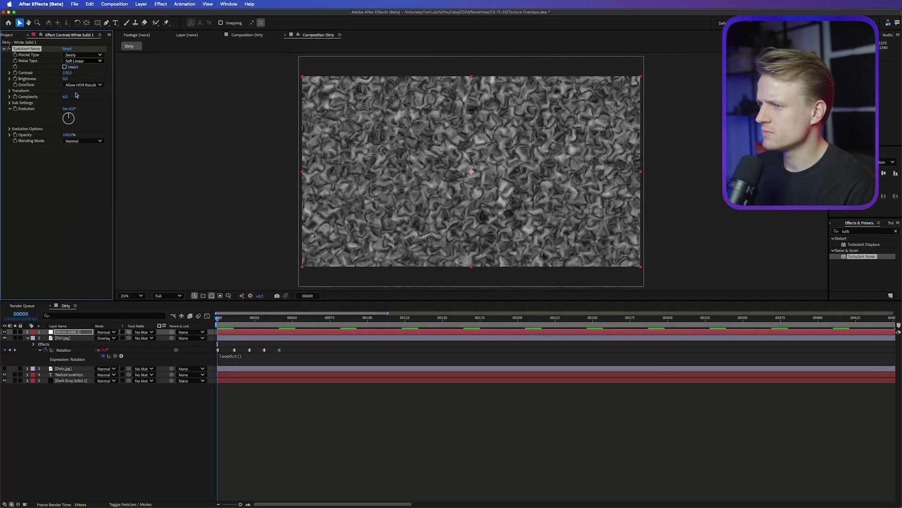
- Raise the noise contrast to about 242, lower its brightness and increase its scale to about 2209
left_click_drag(67, 73, 36, 84)
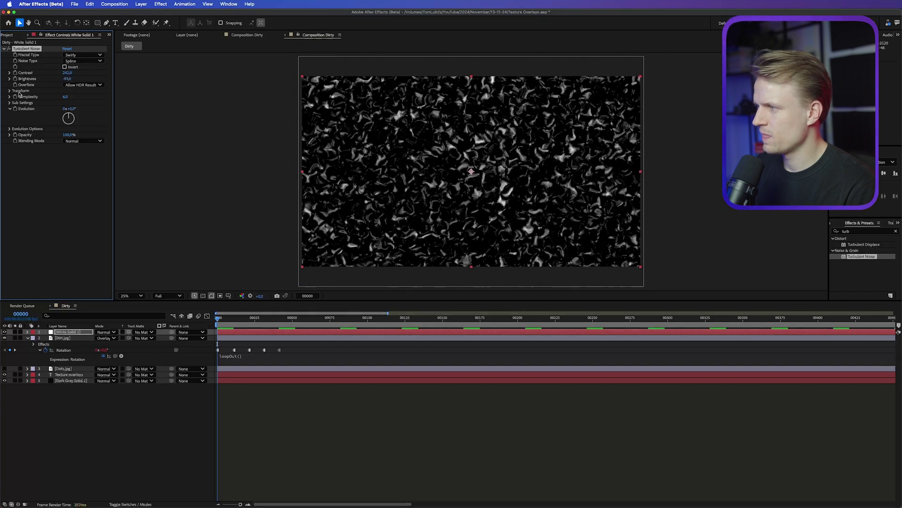
left_click(9, 90)
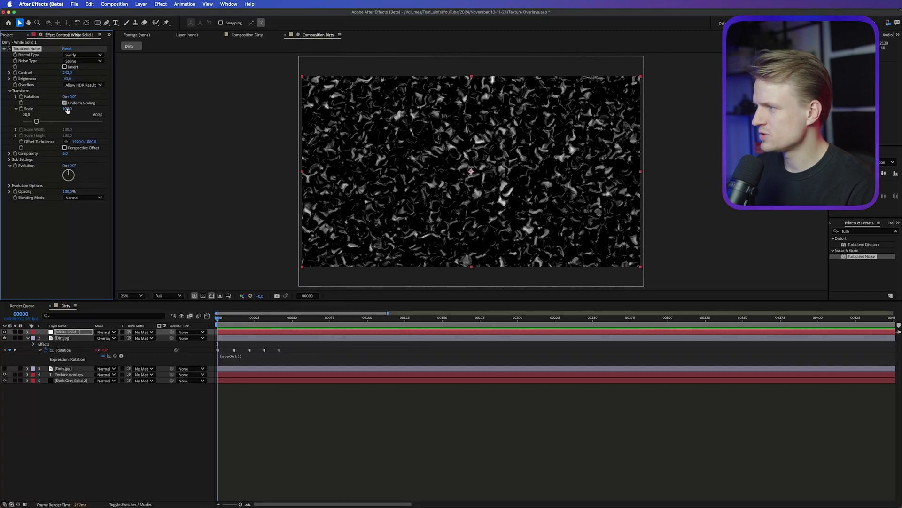
left_click_drag(70, 108, 88, 96)
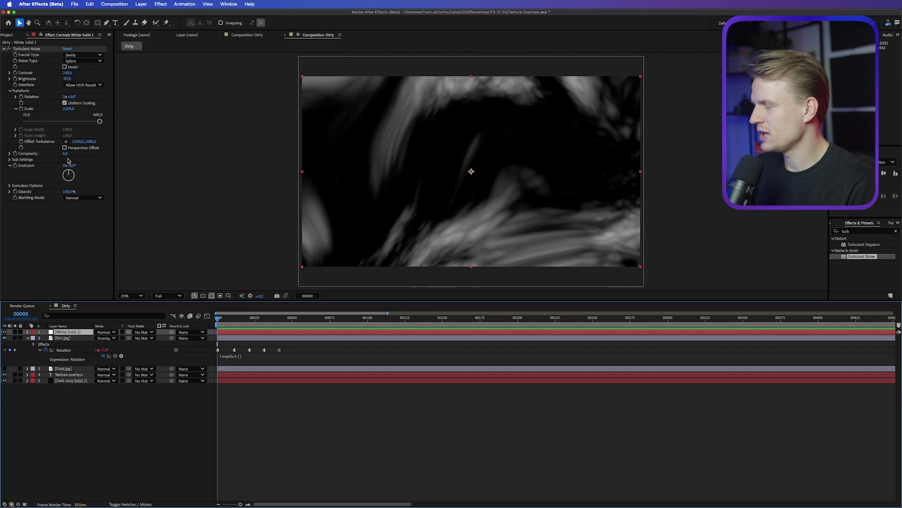
- Keyframe the noise's Evolution at 0 revolutions on the first frame and 6 revolutions at frame 11
left_click_drag(71, 167, 199, 159)
key("super+z")
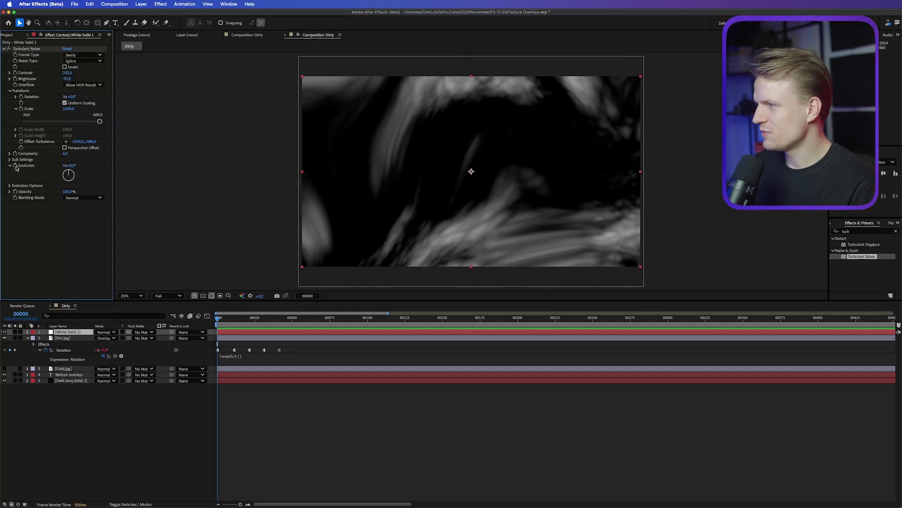
left_click(16, 166)
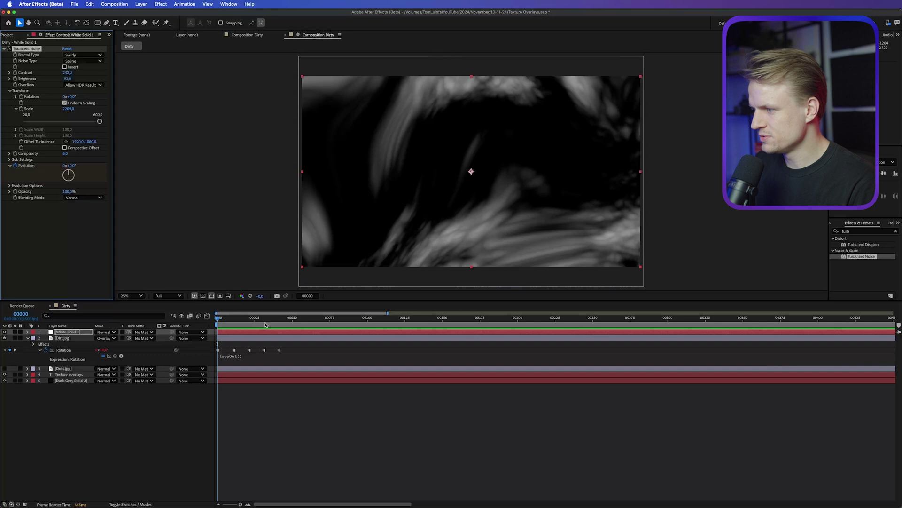
key("u")
left_click(243, 345)
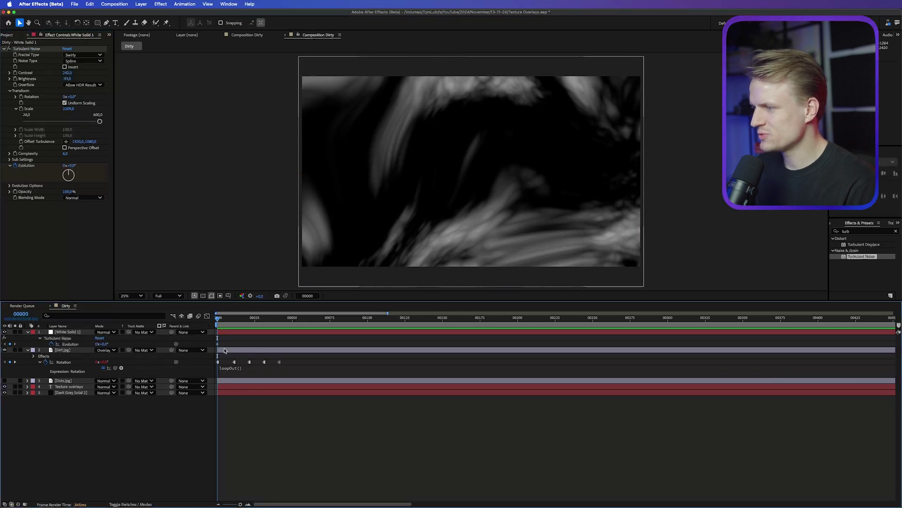
left_click_drag(230, 318, 235, 320)
left_click(101, 343)
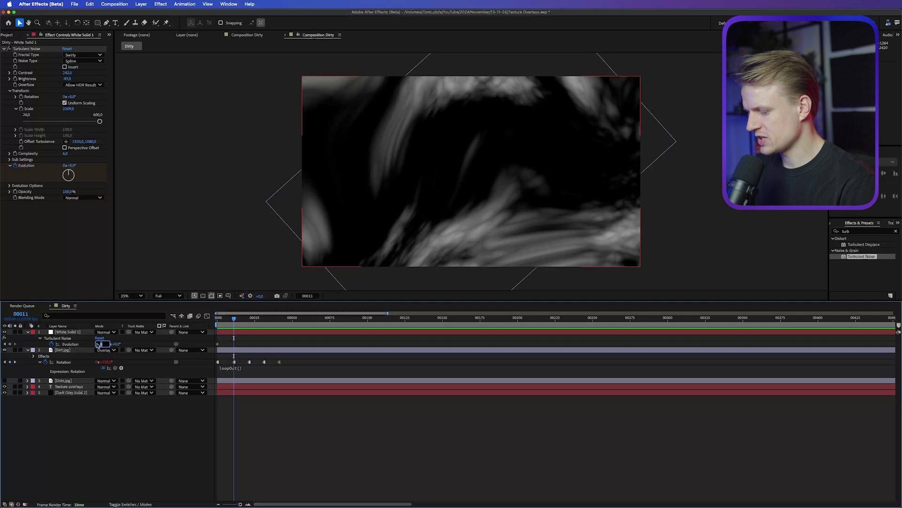
type("6")
key("Return")
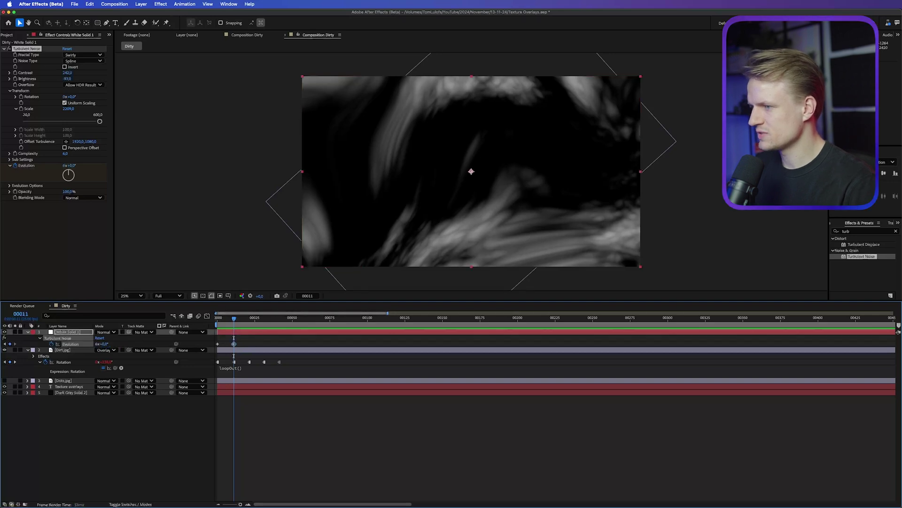
- Add Evolution keyframes at frames 21, 31 and 41, using 3 revolutions at frame 21
key("shift+Page_Down")
type("3")
key("Return")
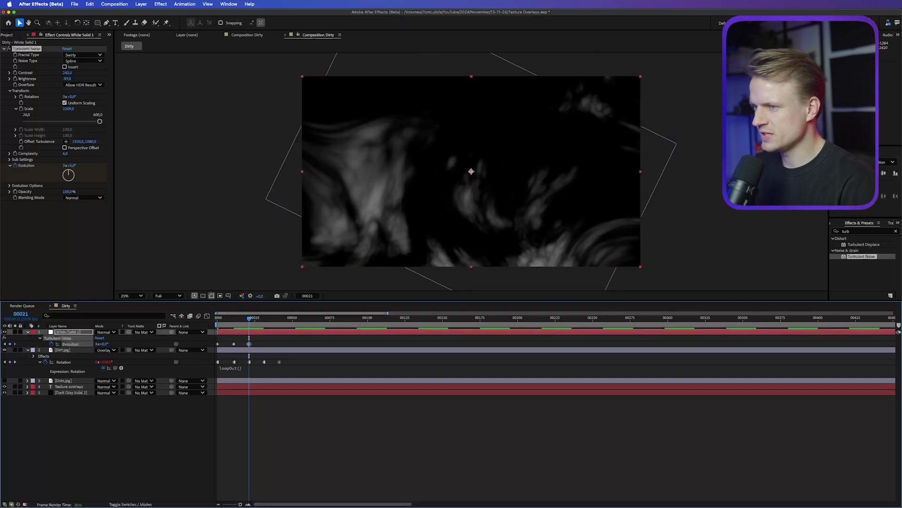
key("shift+Page_Down")
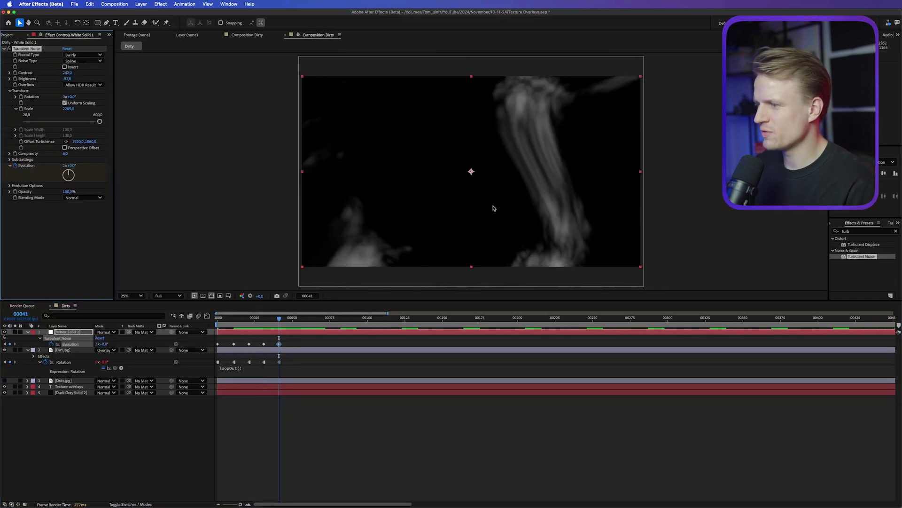
- Try 9 and 10 revolutions for the Evolution keyframe at frame 41
left_click(97, 344)
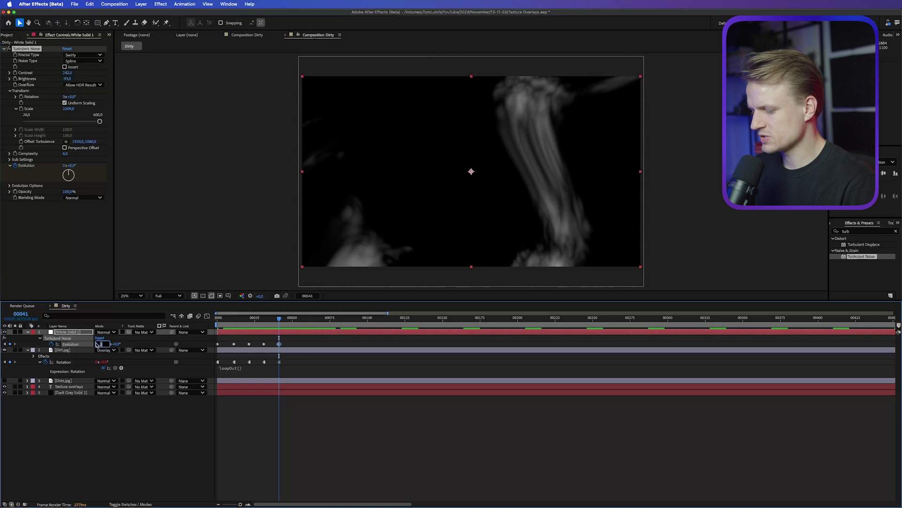
type("9")
key("Return")
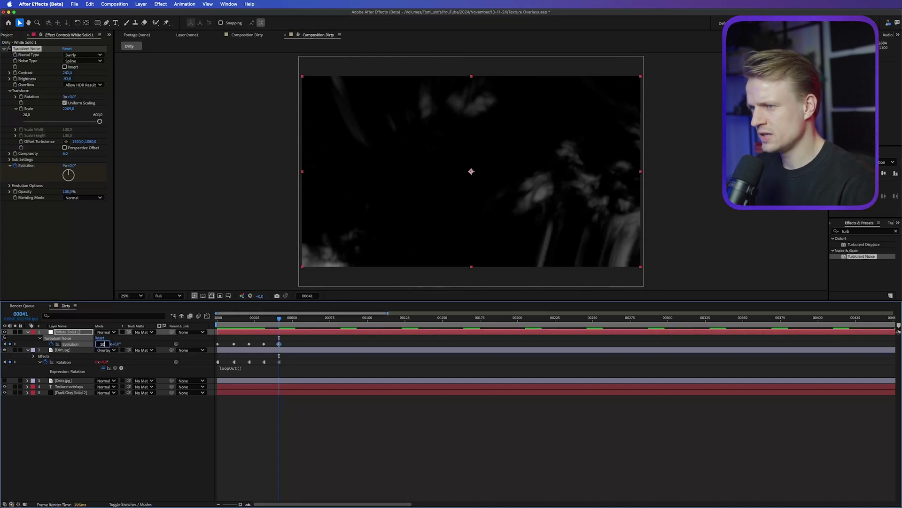
key("Return")
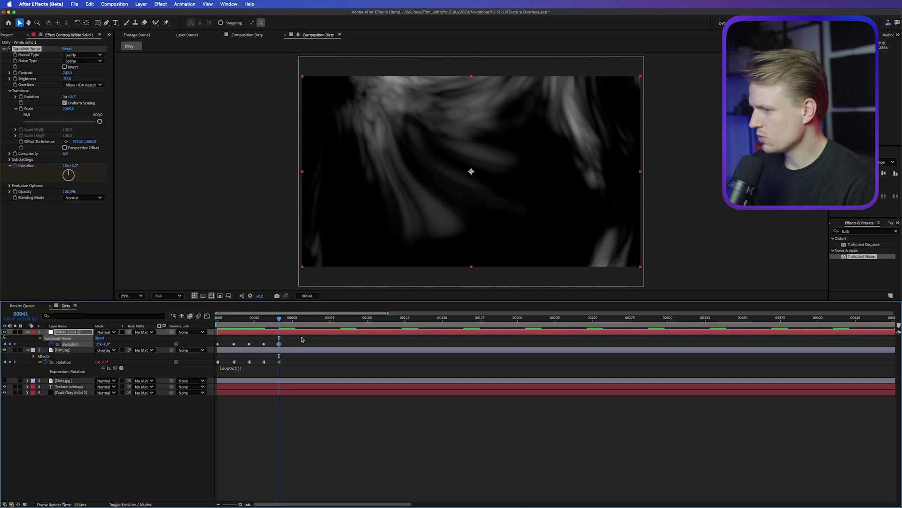
- Set the Evolution keyframe at frame 41 to 0 revolutions
left_click(100, 343)
type("0")
key("Return")
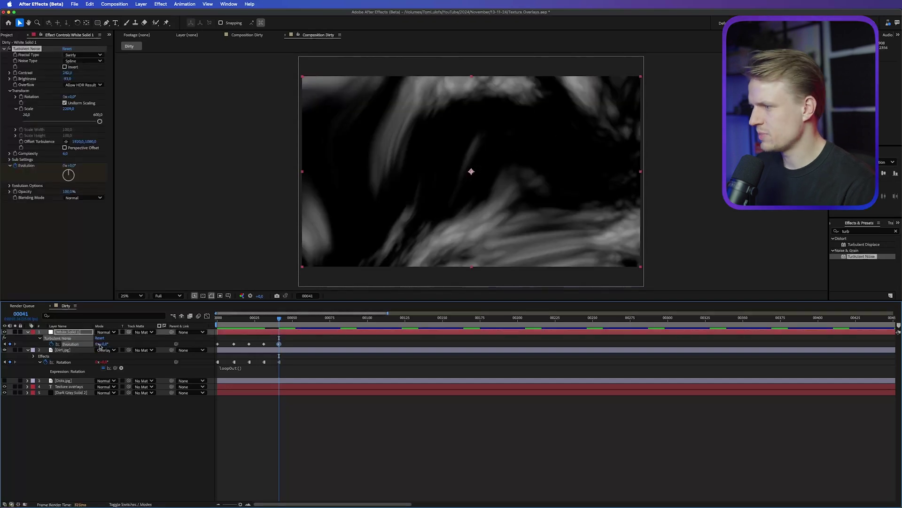
- Convert all Evolution keyframes of White Solid 1 to hold keyframes
left_click_drag(313, 342, 211, 348)
right_click(279, 344)
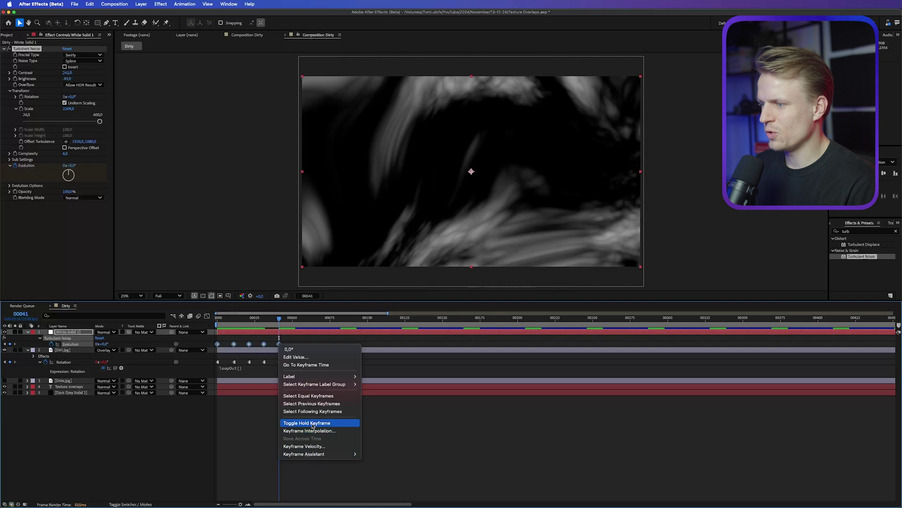
left_click(312, 424)
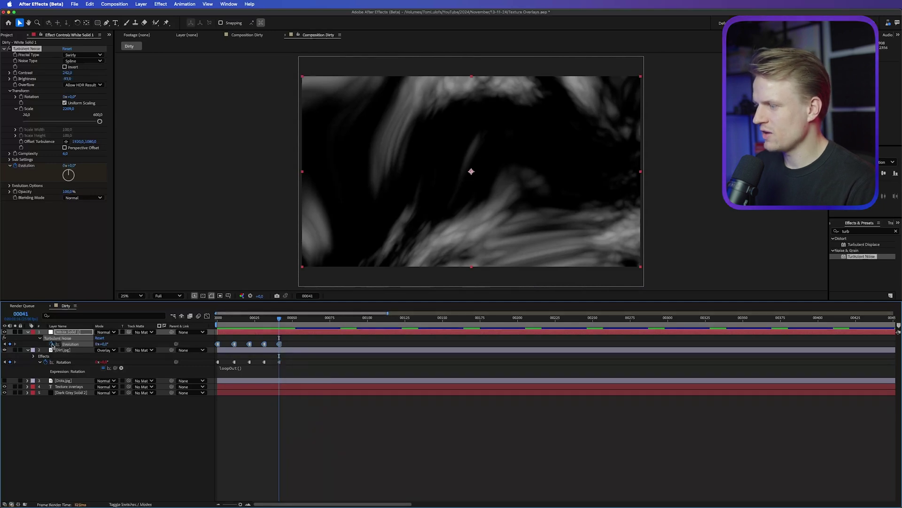
- Add a loopOut() expression to the Evolution property of White Solid 1
left_click(51, 344, "alt")
type("loopOut()")
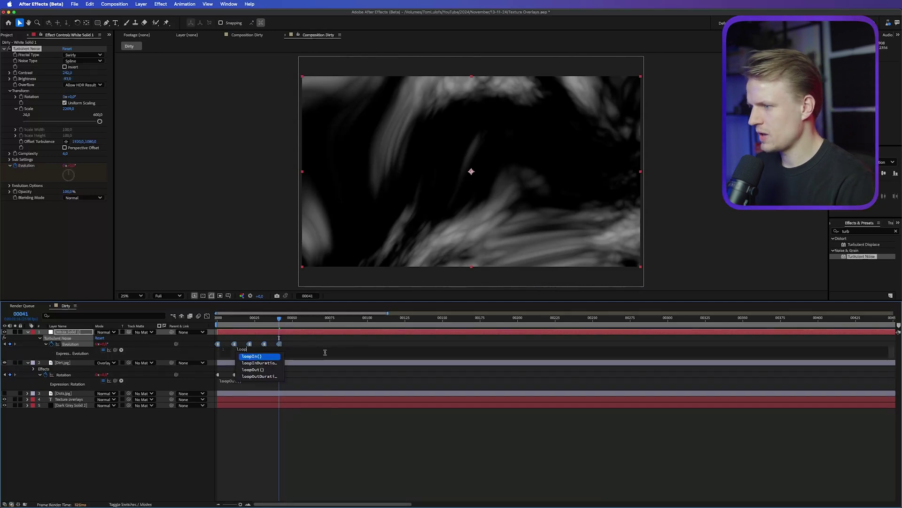
left_click(276, 324)
- Compress the Evolution keyframes so the last one falls at about frame 33, and preview the loop from the first frame
left_click_drag(276, 324, 243, 354)
key("Home")
key("space")
left_click_drag(243, 344, 217, 320)
key("space")
key("space")
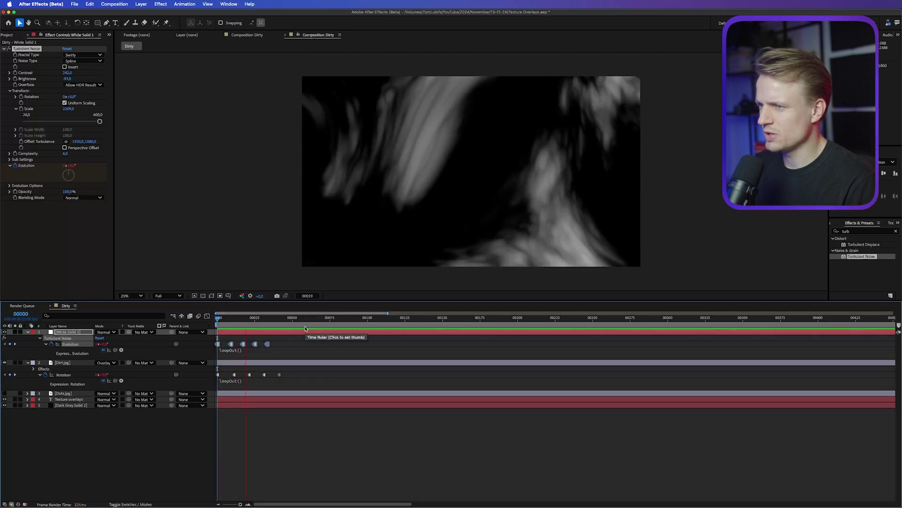
- Raise the Turbulent Noise complexity to about 8
left_click(318, 155)
left_click_drag(318, 156, 422, 158)
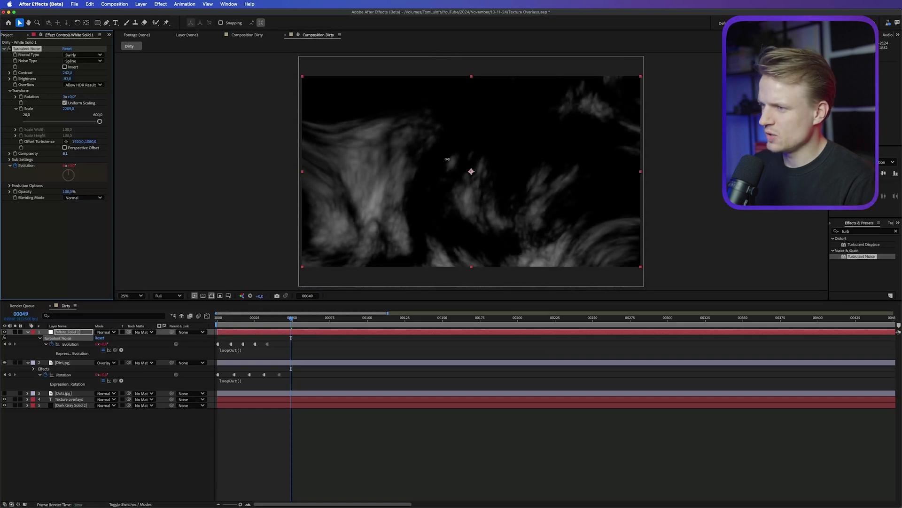
- Place the Dots.jpg layer directly beneath White Solid 1, make it visible and use that solid as its luma matte
left_click_drag(63, 392, 69, 339)
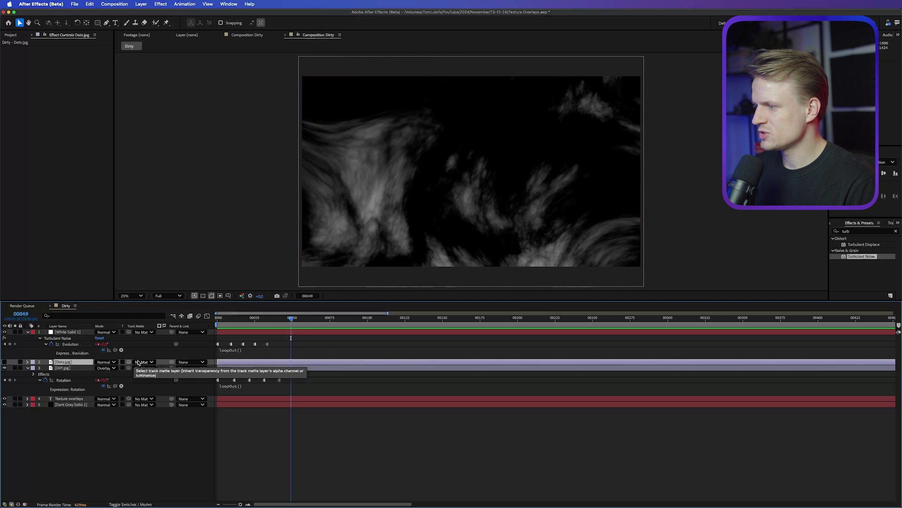
left_click(141, 362)
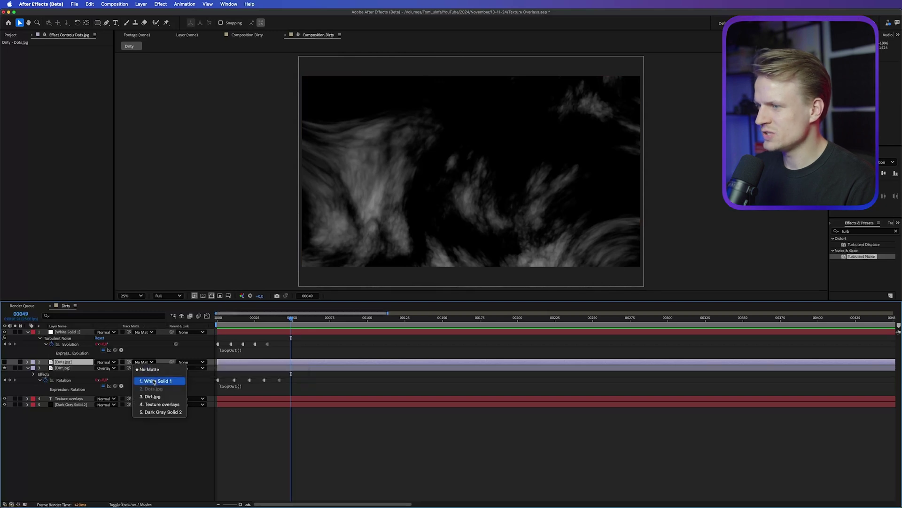
left_click(154, 382)
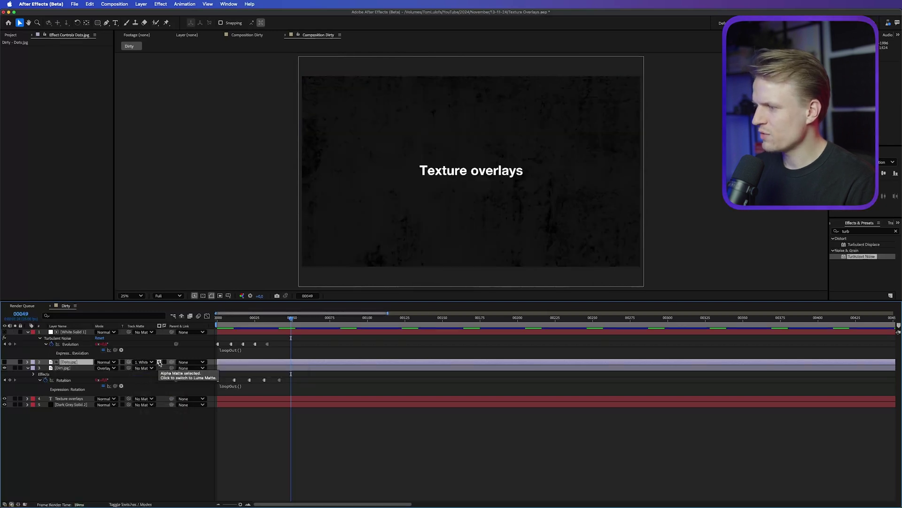
left_click(159, 362)
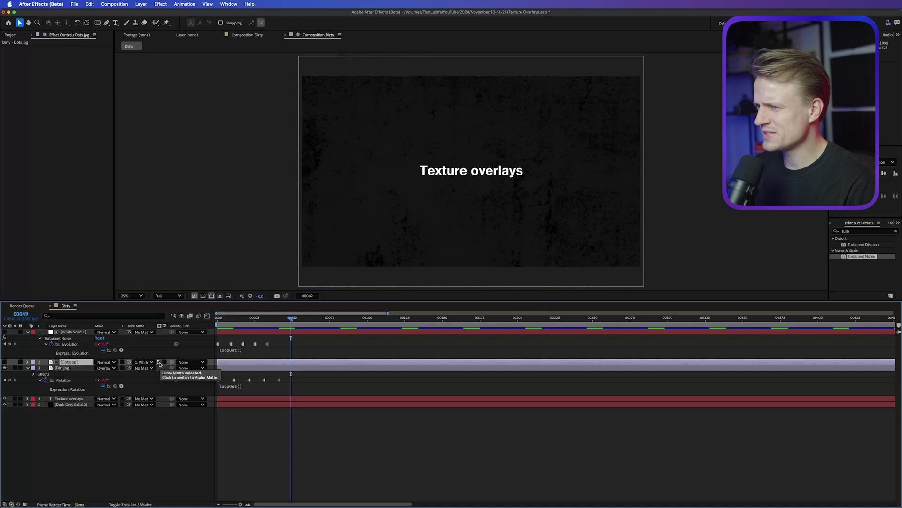
left_click(5, 361)
left_click(5, 361)
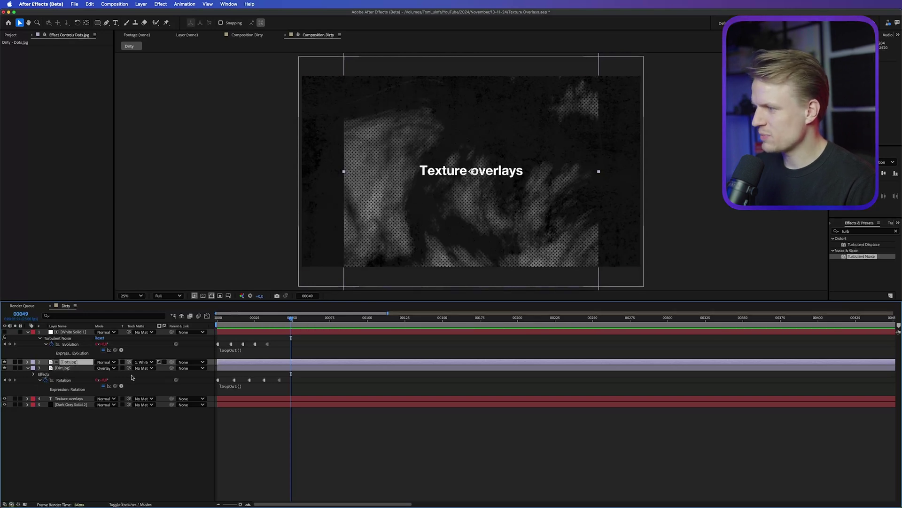
key("r")
left_click(105, 368)
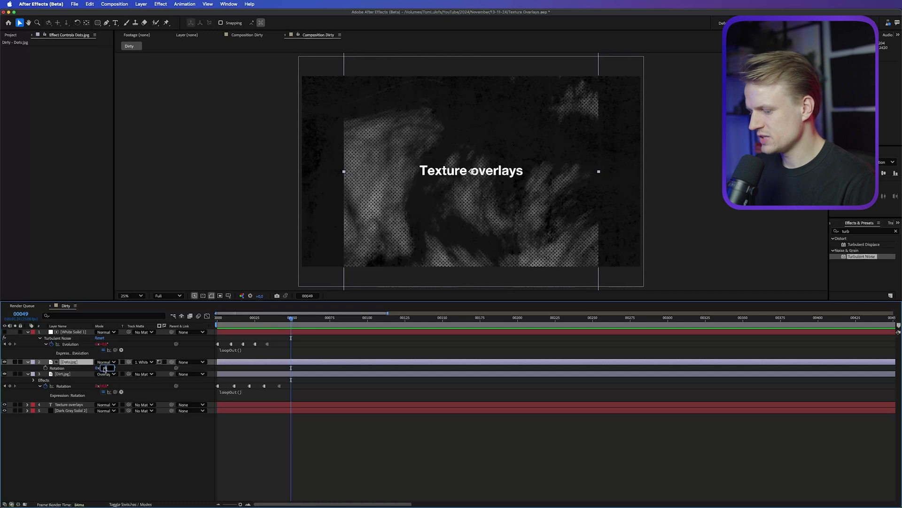
key("Escape")
- Scale the Dots.jpg layer to 90%
key("s")
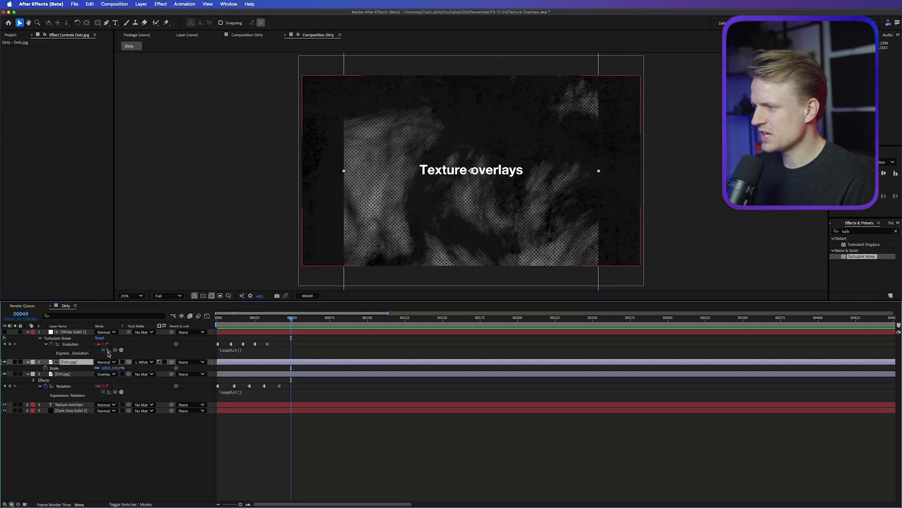
mouse_move(106, 367)
left_mouse_down()
mouse_move(134, 367)
mouse_move(96, 368)
left_mouse_up()
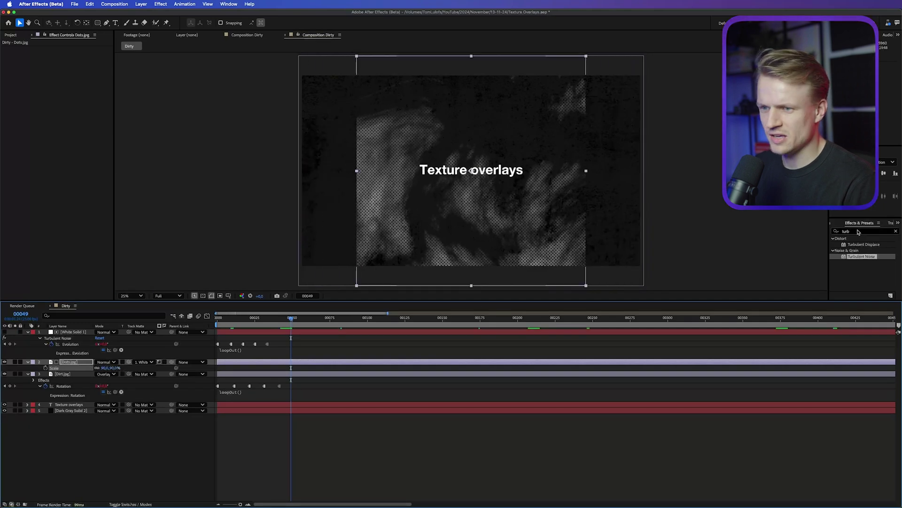
- Apply the Motion Tile effect to the Dots.jpg layer and set its output width to 150
type("motion")
left_click_drag(858, 274, 56, 77)
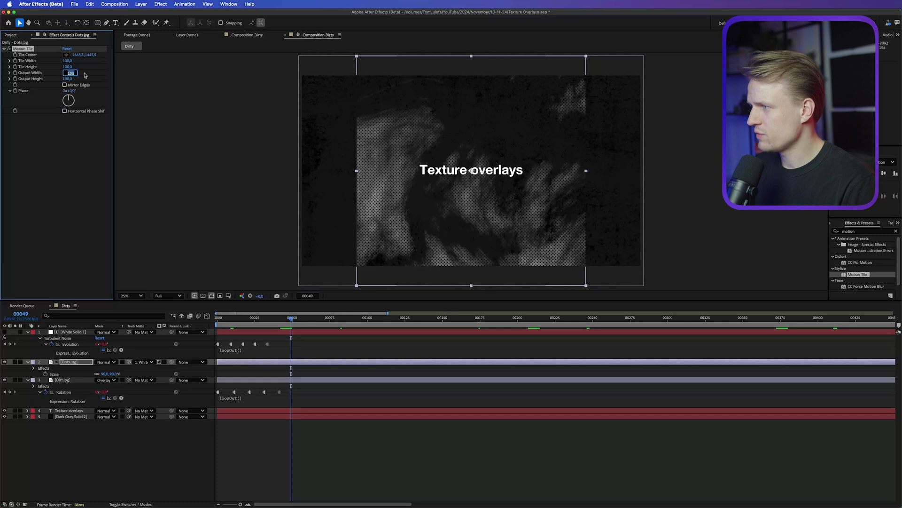
type("150")
key("Return")
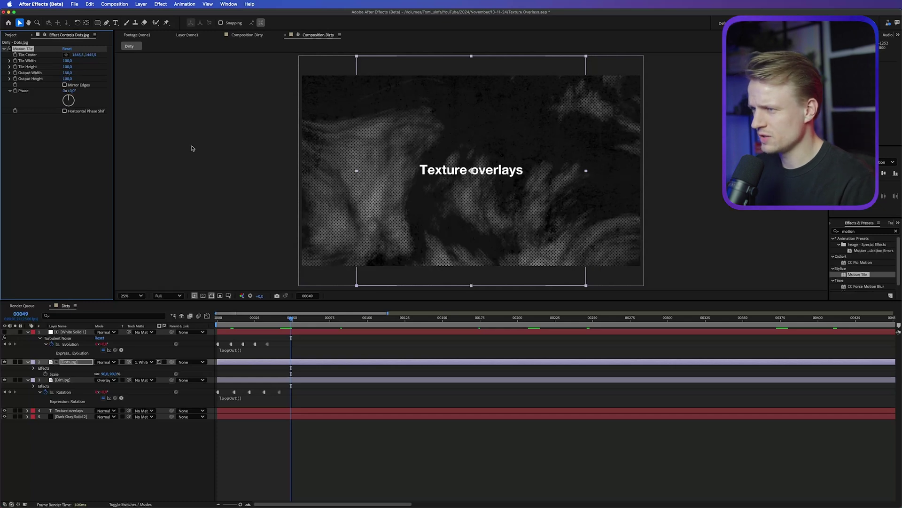
left_click(340, 368)
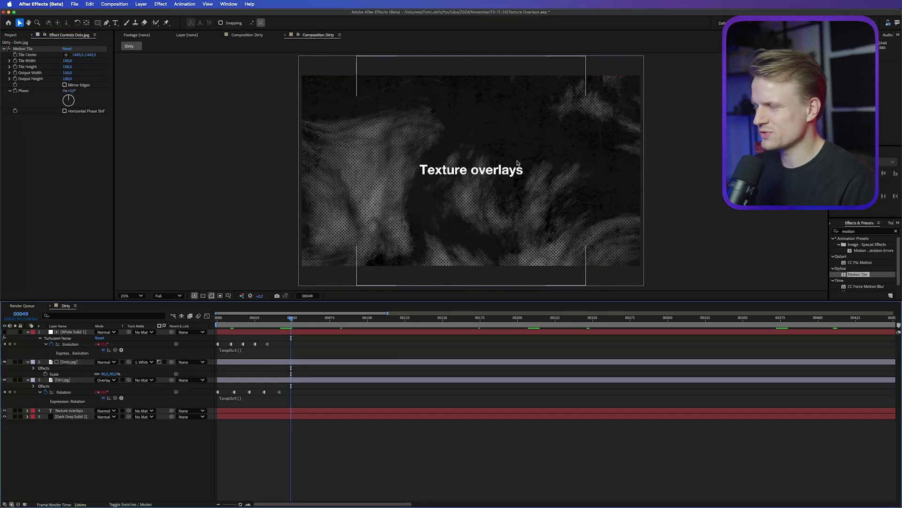
- Set the Dots.jpg layer's blending mode to Subtract and check its effect on the title
left_click(484, 151)
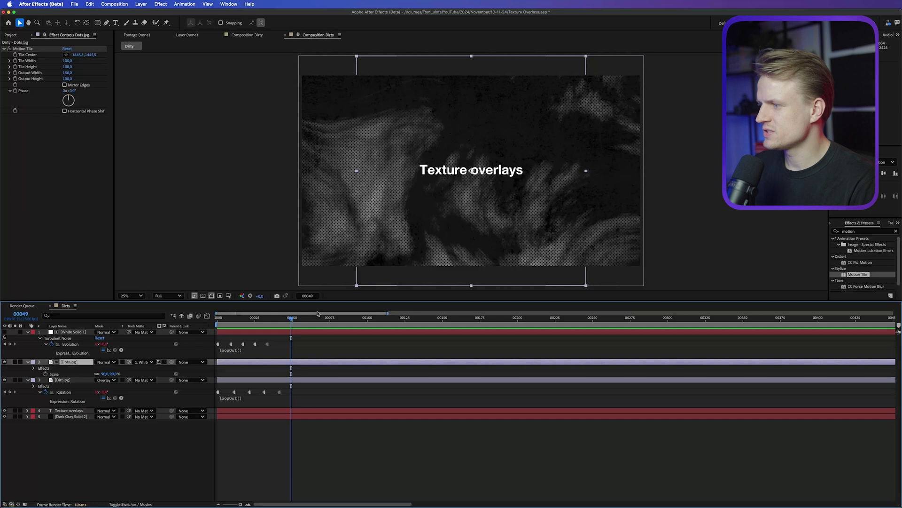
left_click(106, 361)
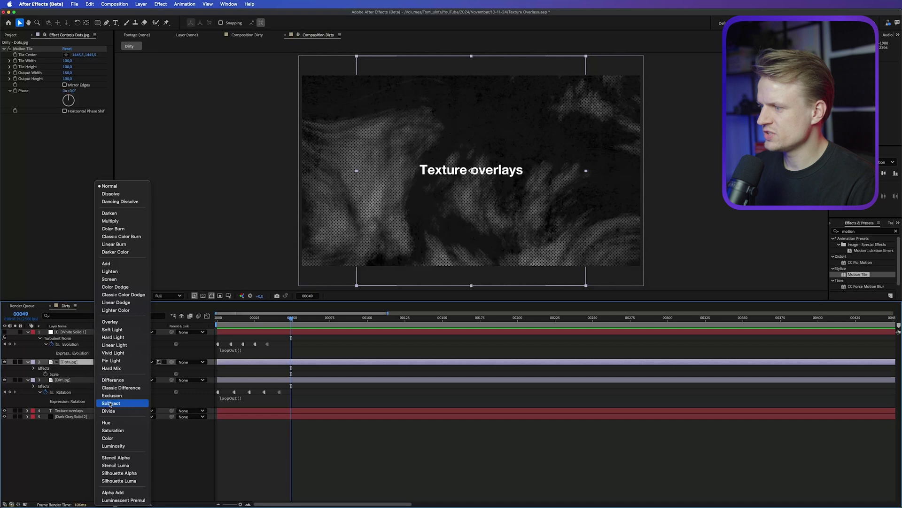
left_click(108, 404)
key("period")
left_click_drag(274, 210, 447, 186)
key("period")
left_click_drag(376, 199, 482, 162)
key("period")
key("period")
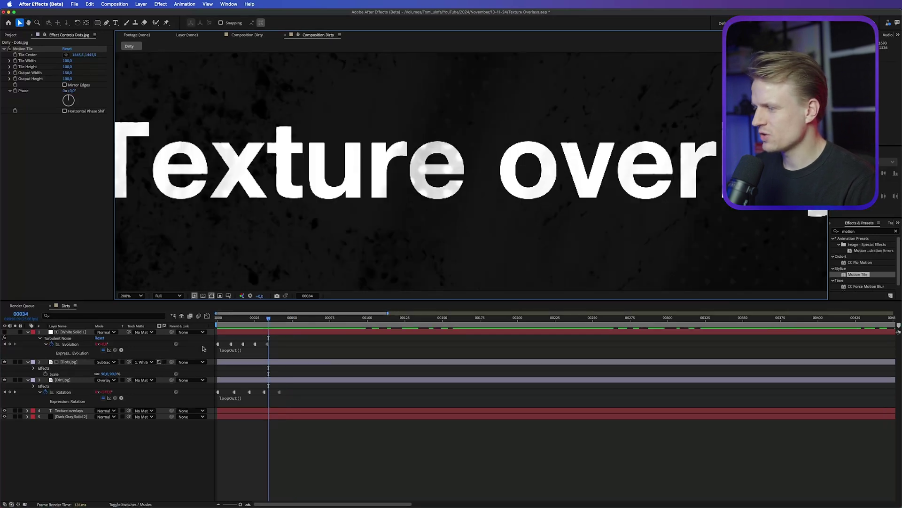
- Set the fill colour of the Texture overlays title to the off-white F7F7F7
left_click(76, 411)
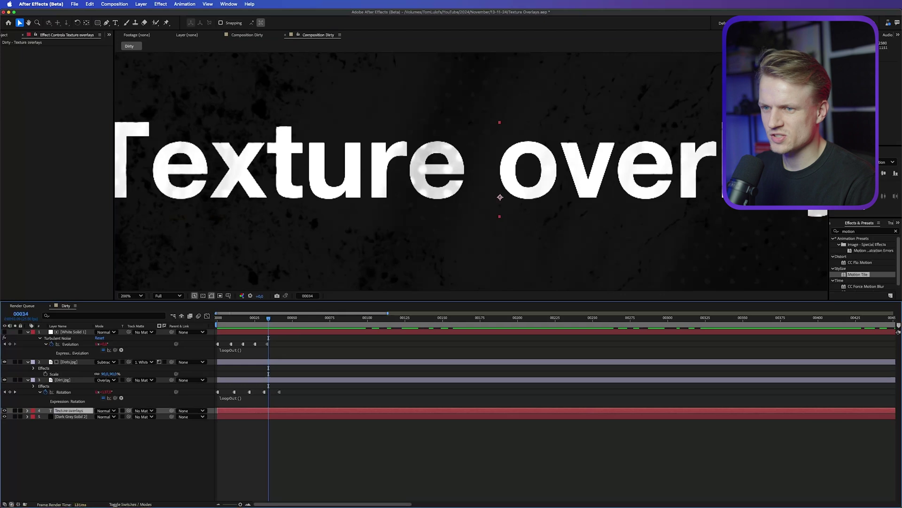
left_click(116, 22)
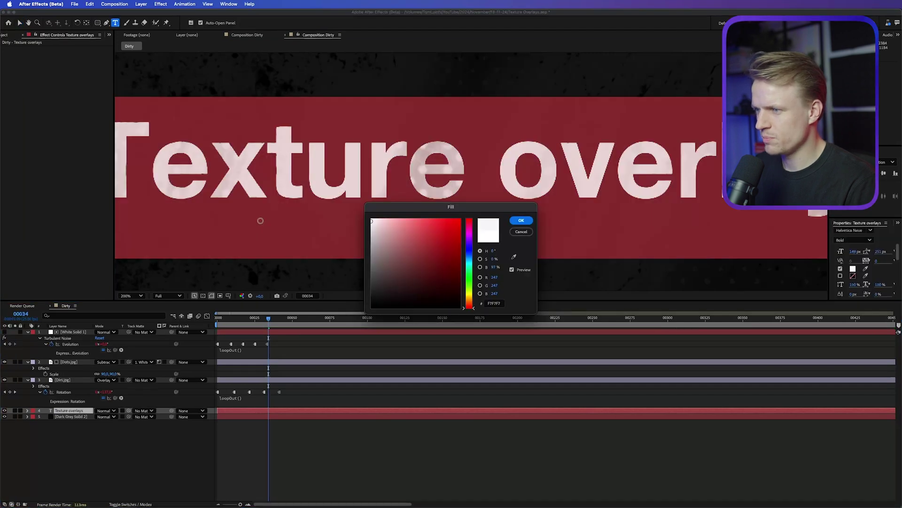
left_click(527, 221)
left_click(368, 400)
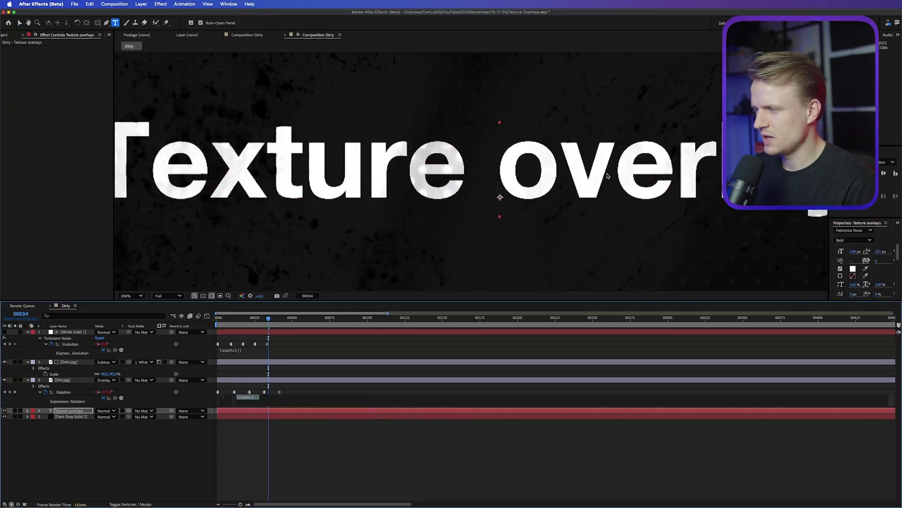
key("comma")
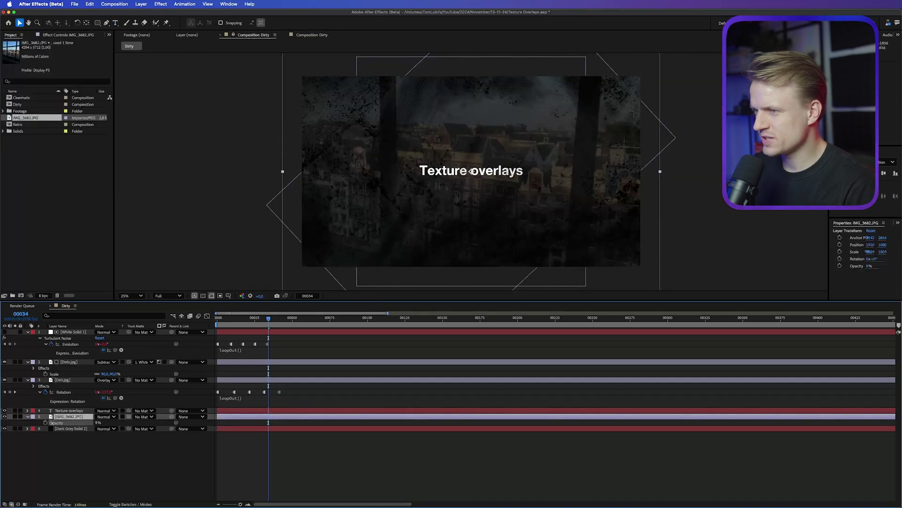
- Place IMG_3682.JPG between the title and the dark grey solid, and lower its opacity to 11%
left_click_drag(52, 423, 54, 422)
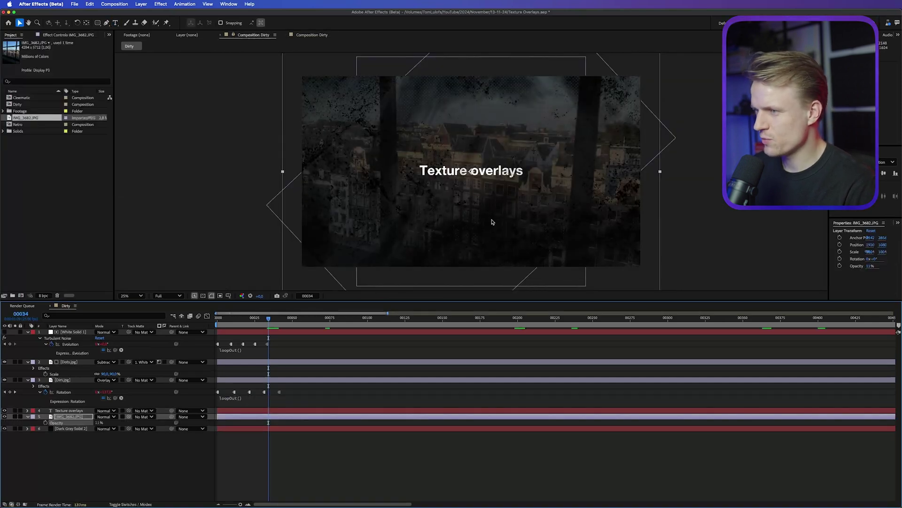
key("period")
key("comma")
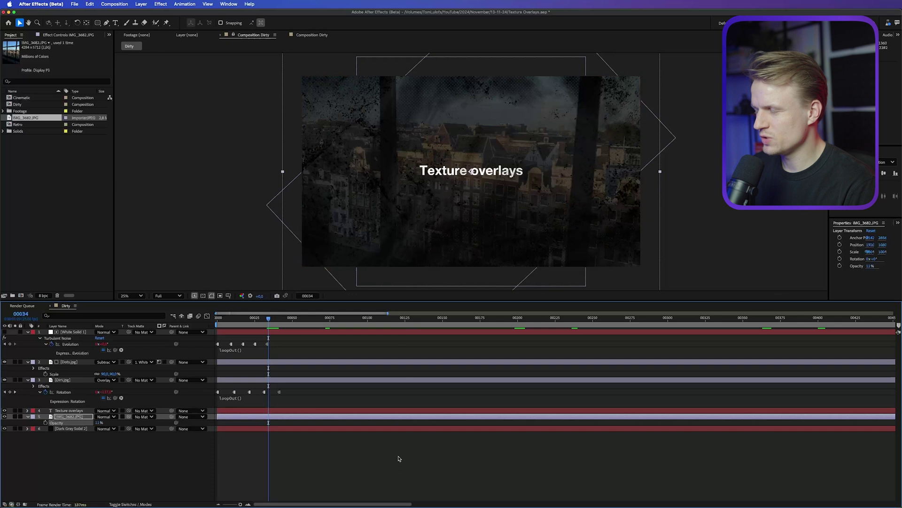
- Keyframe a slight scale-up of the IMG_3682.JPG layer from the first frame to about frame 37, and preview it
left_click(397, 460)
left_click_drag(106, 422, 142, 421)
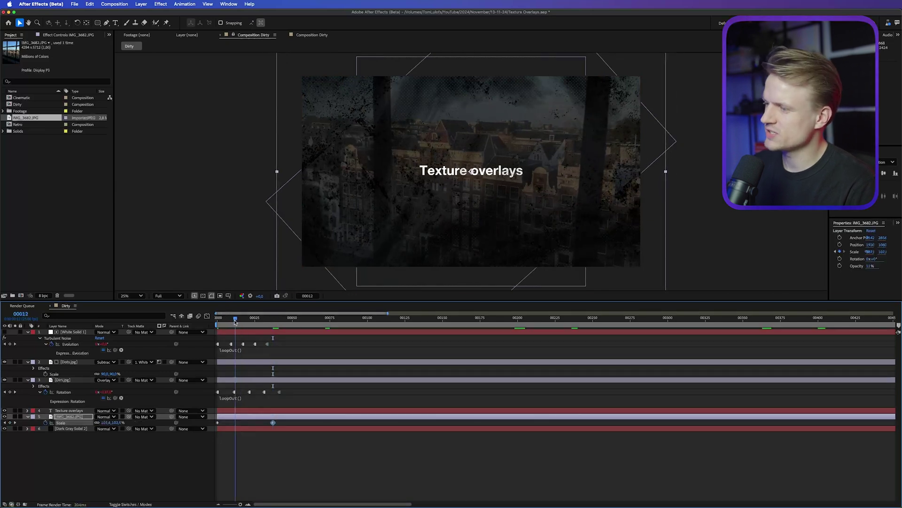
key("Home")
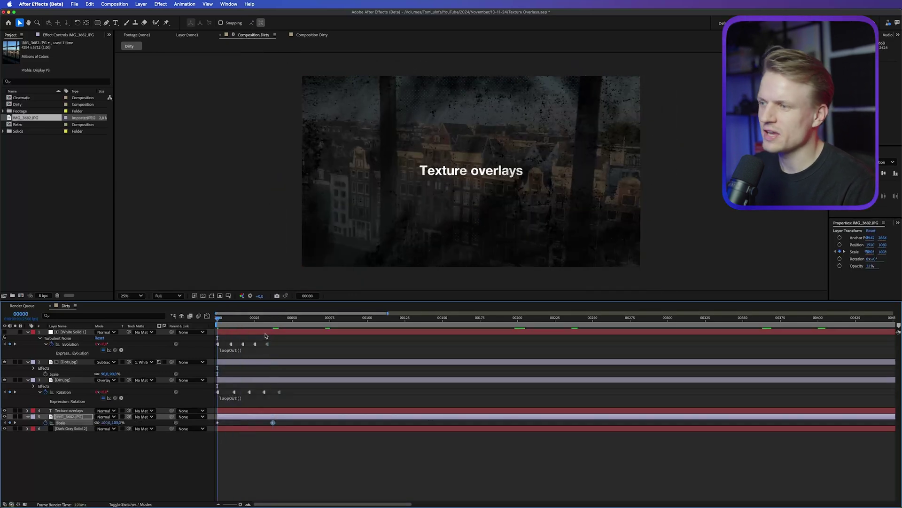
left_click(343, 369)
mouse_move(245, 322)
left_mouse_down()
mouse_move(229, 324)
mouse_move(239, 324)
left_mouse_up()
- Open the Cinematic composition and apply the Glow effect to the Texture overlays title
double_click(18, 98)
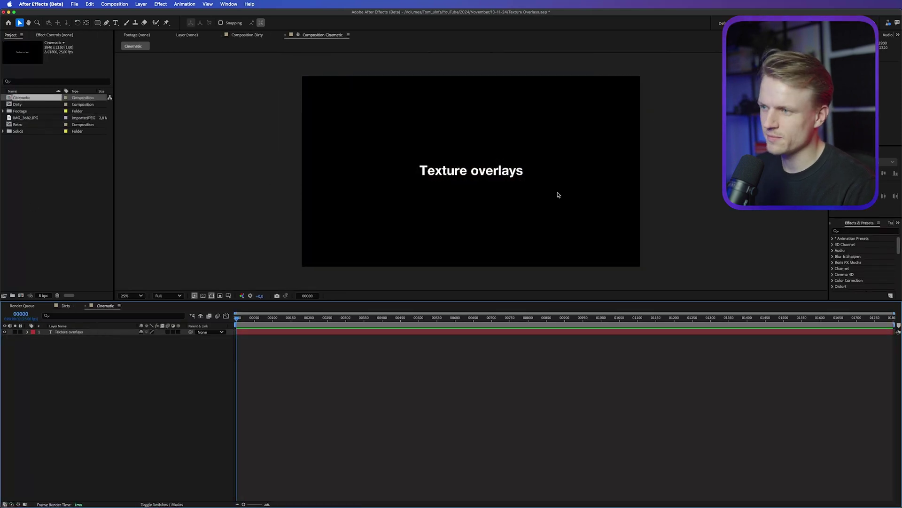
key("super+5")
left_click(66, 332)
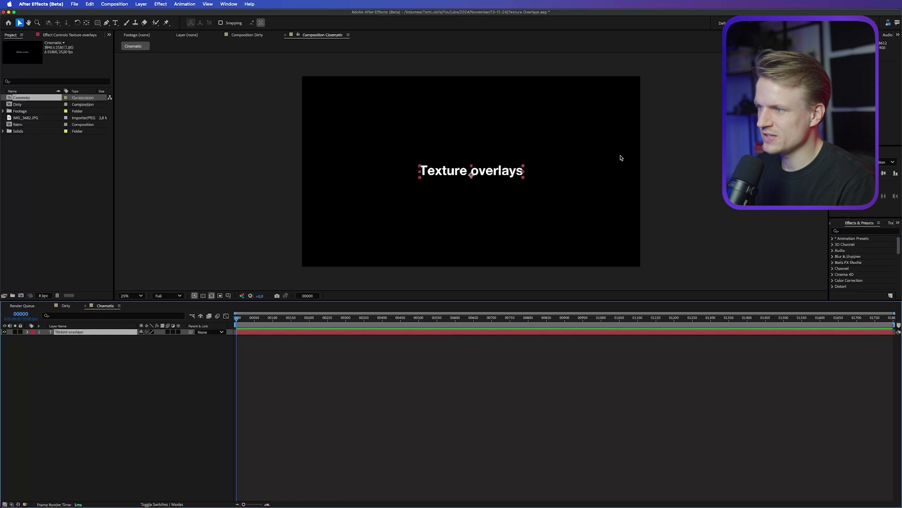
key("super+5")
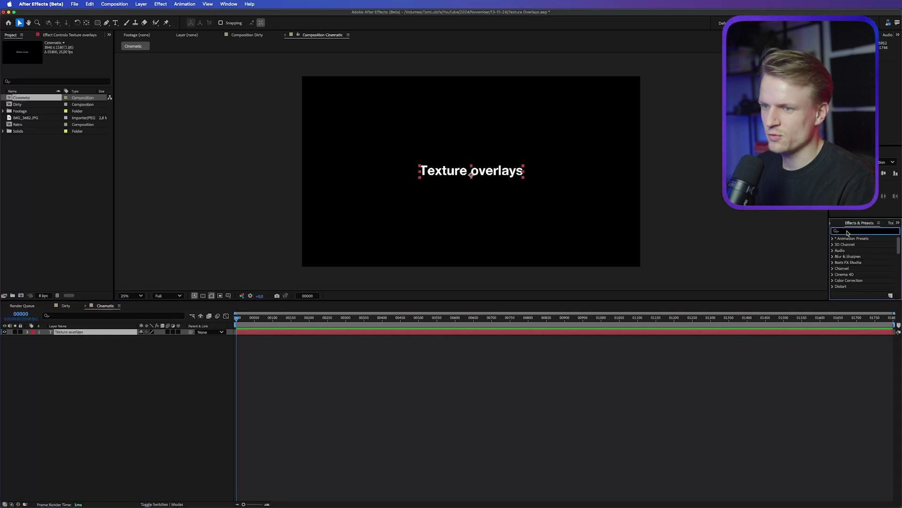
type("glow")
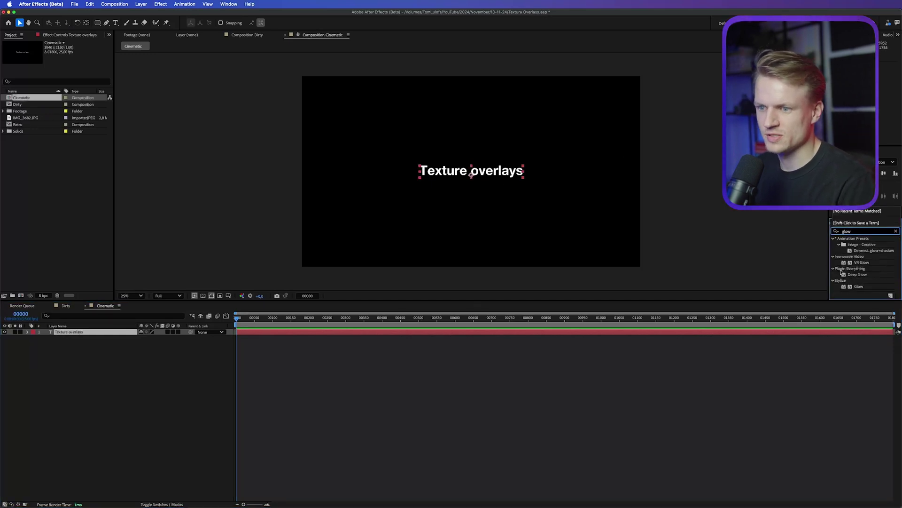
double_click(851, 287)
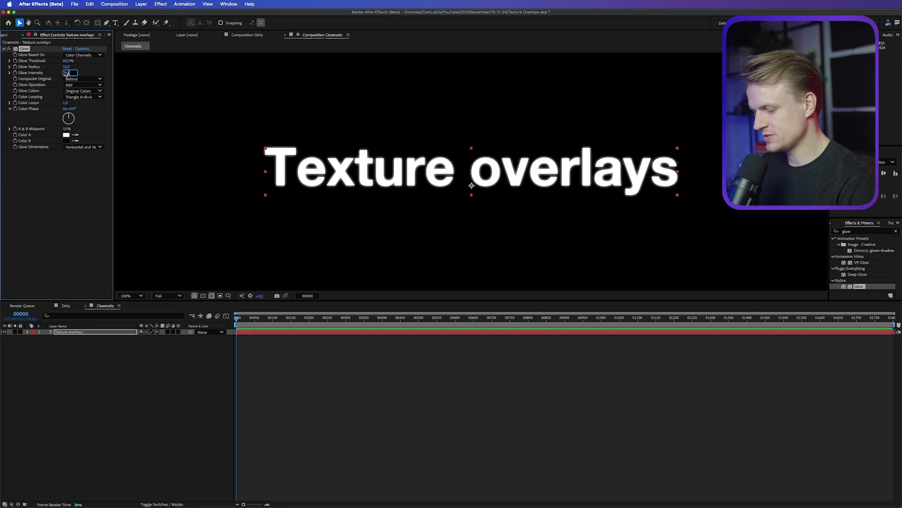
- Set the title's Glow intensity to 0.2 and its radius to 15
type("0")
key("Return")
left_click(67, 67)
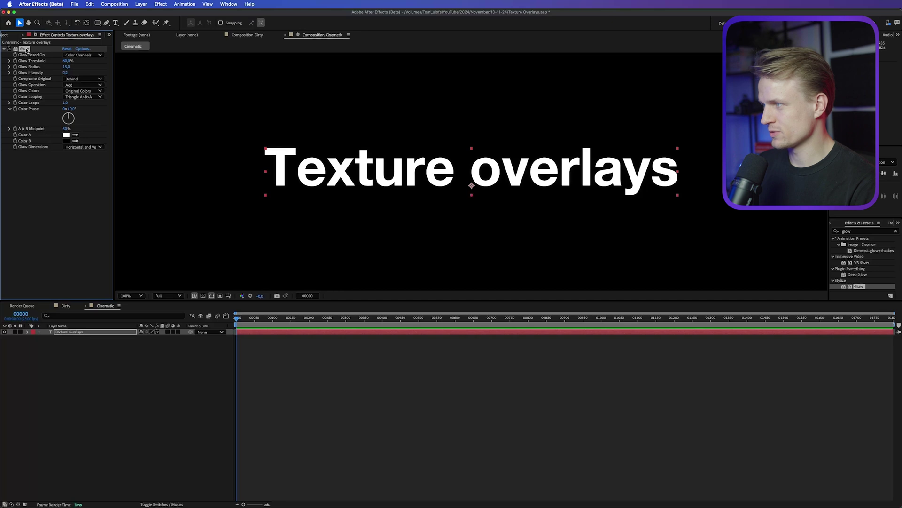
- Duplicate the Glow effect twice, giving the second glow a radius of 30 and the third a radius of 45
key("ctrl+d")
left_click(70, 171)
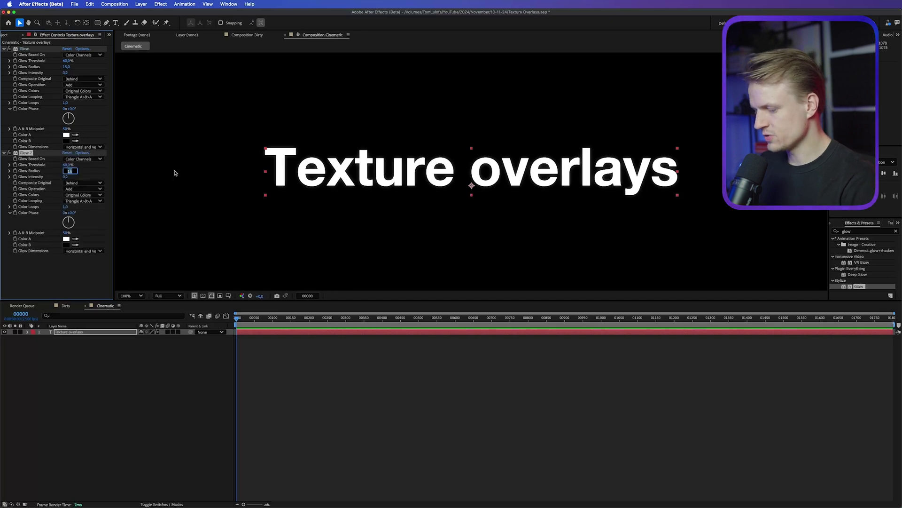
key("Return")
key("ctrl+d")
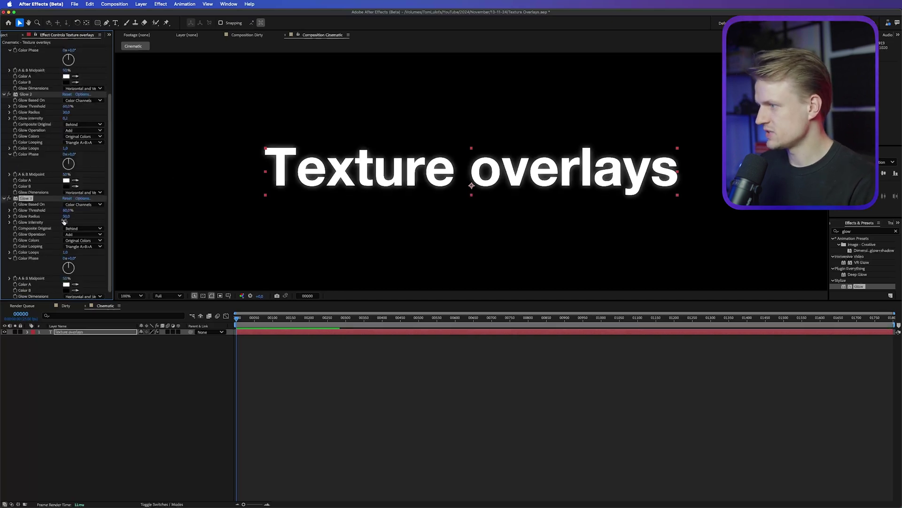
left_click(70, 217)
type("45")
key("Return")
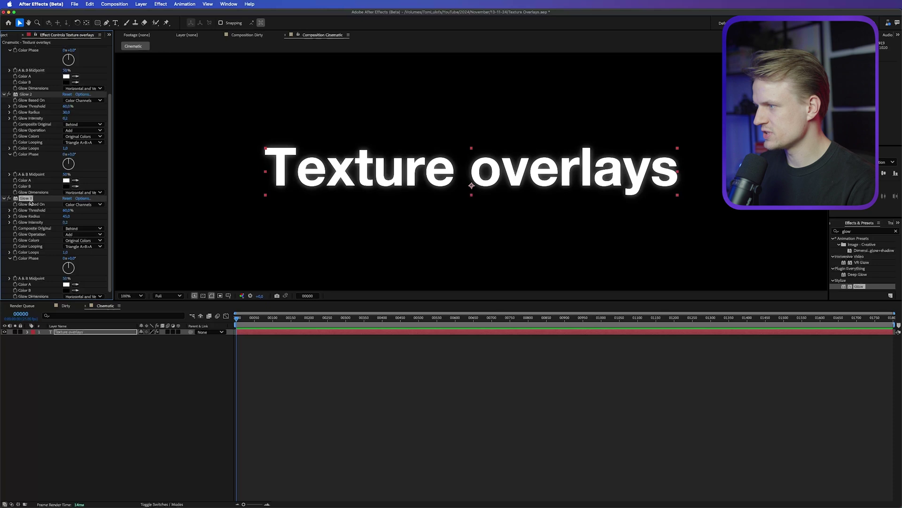
- Duplicate the third Glow and set the fourth one's radius to 60
key("ctrl+d")
left_click(70, 217)
type("6")
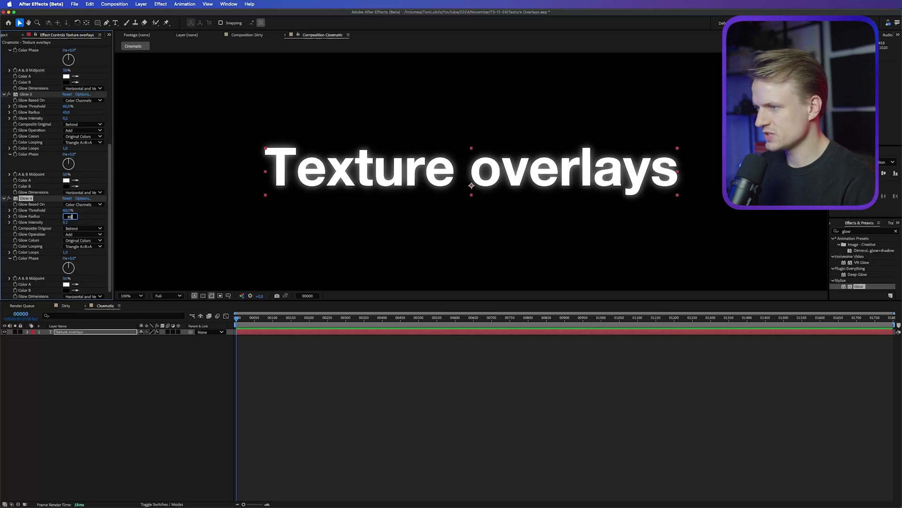
type("0")
key("Return")
scroll(582, 215, "up", 1)
scroll(540, 226, "down", 2)
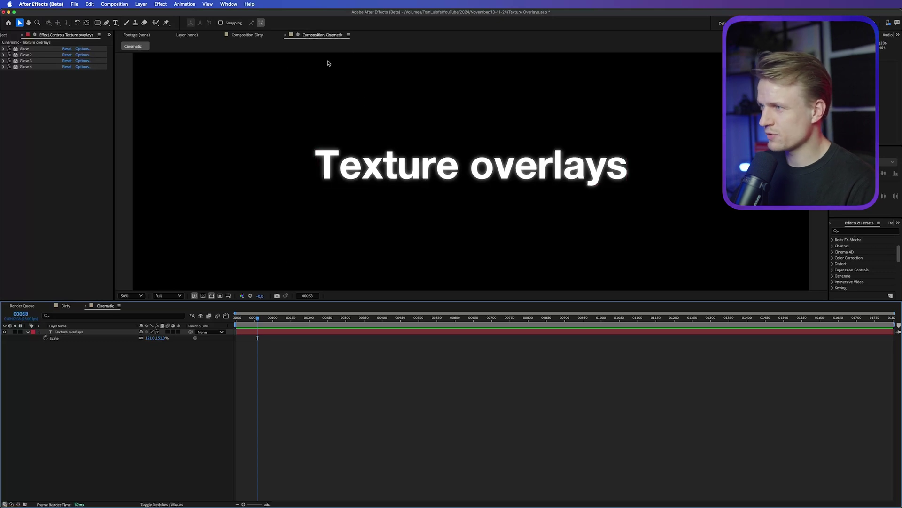
- Create a composition-sized dark grey solid in colour 171717 and place it beneath the title
left_click(140, 4)
mouse_move(169, 15)
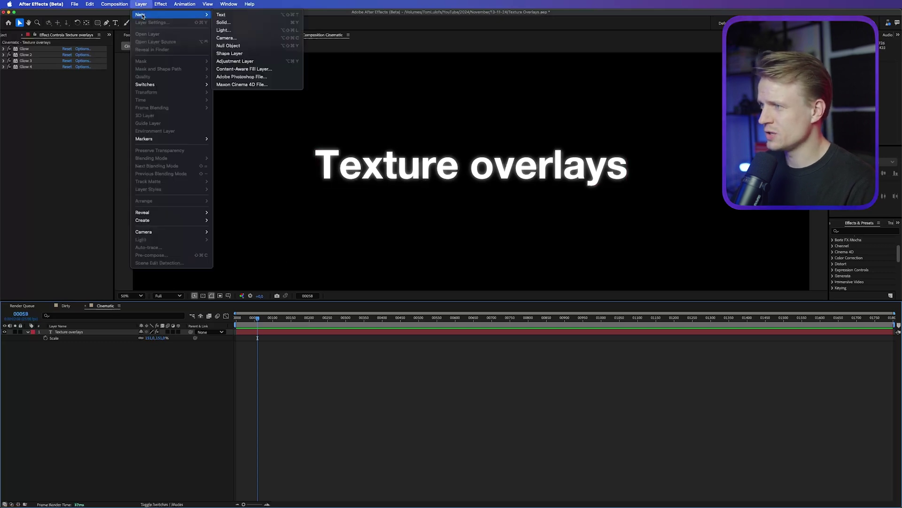
left_click(223, 22)
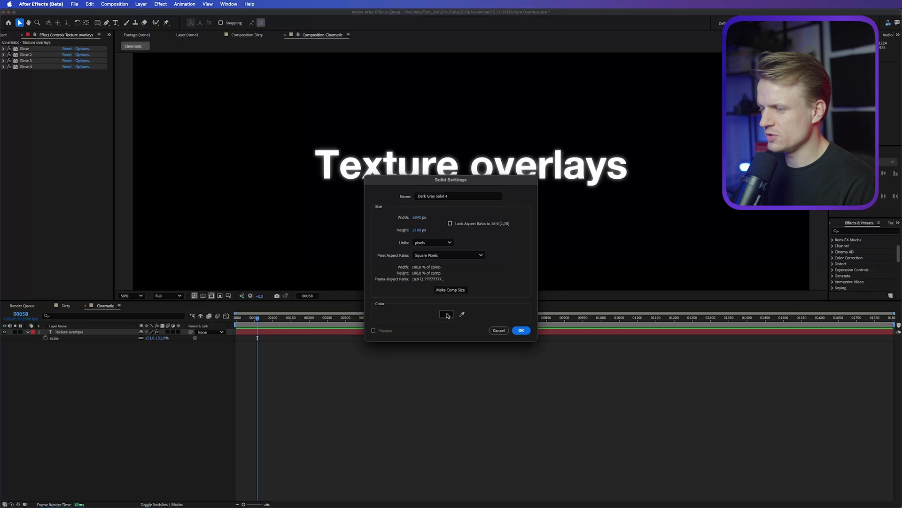
left_click(449, 313)
left_click_drag(367, 296, 363, 299)
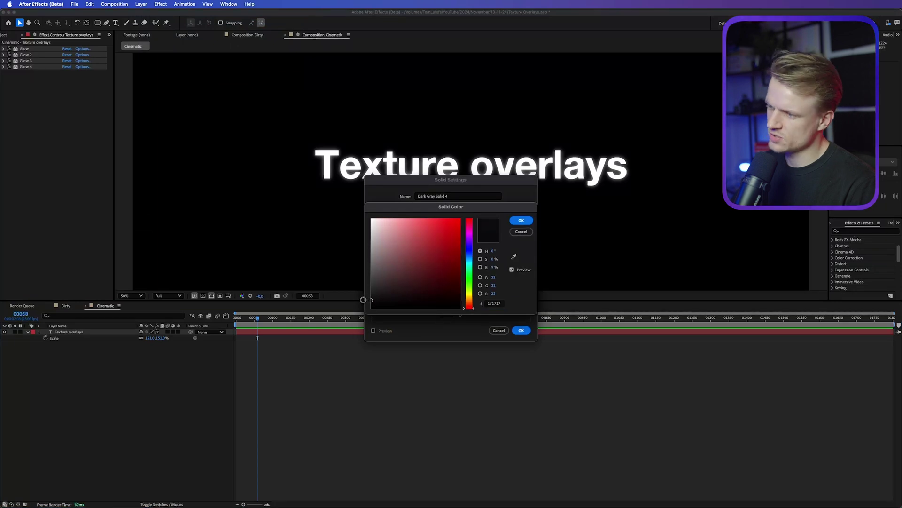
left_click(513, 221)
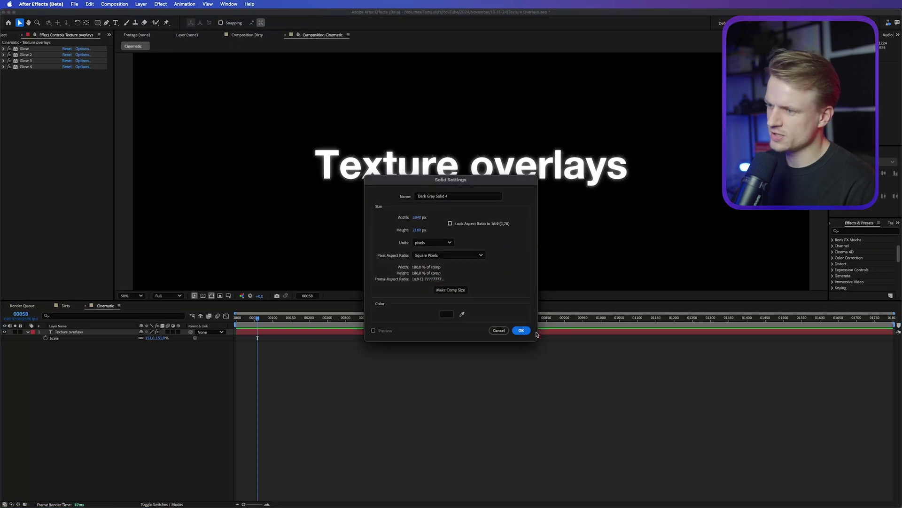
left_click(521, 330)
left_click_drag(117, 333, 119, 360)
- Add an adjustment layer above the title and apply the Noise effect to it
left_click(80, 331)
left_click(142, 4)
mouse_move(155, 10)
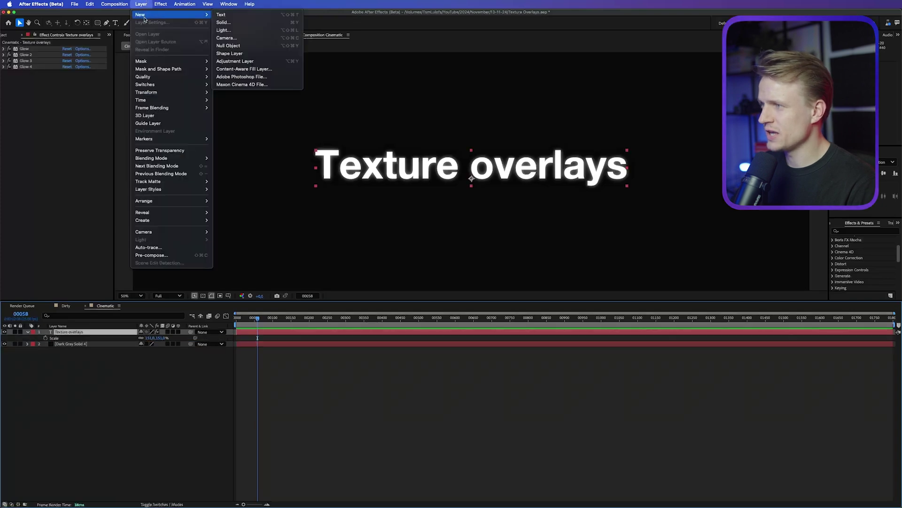
left_click(232, 62)
left_click(860, 231)
type("nois")
double_click(860, 287)
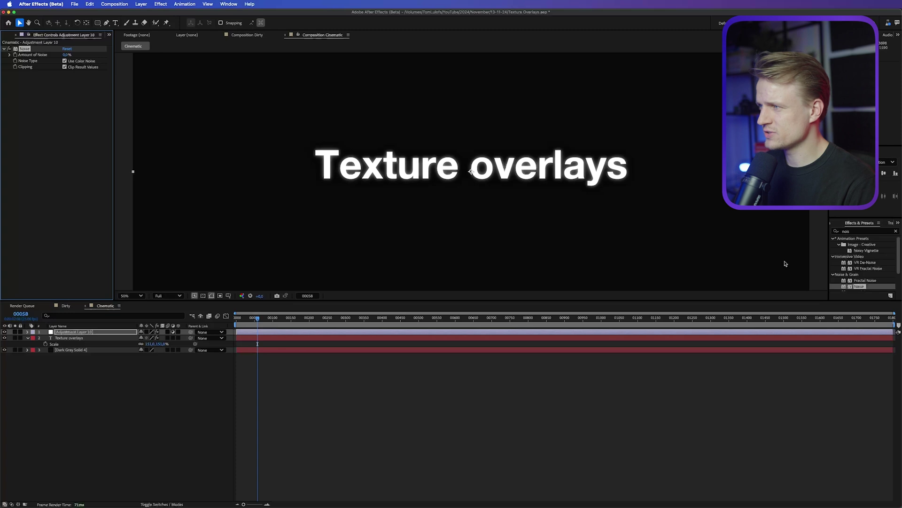
- Set the adjustment layer's amount of noise to 20% and turn off colour noise
left_click(68, 55)
type("10")
key("Return")
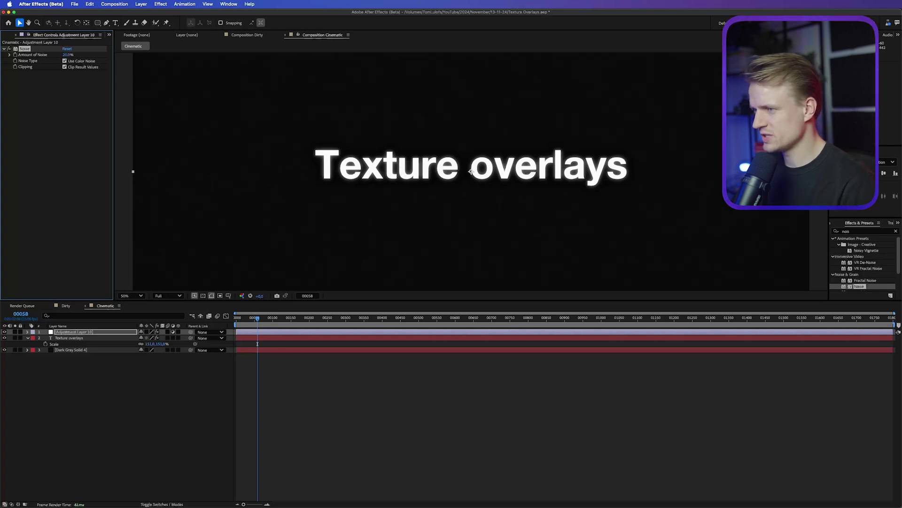
key("period")
left_click(64, 60)
key("period")
key("period")
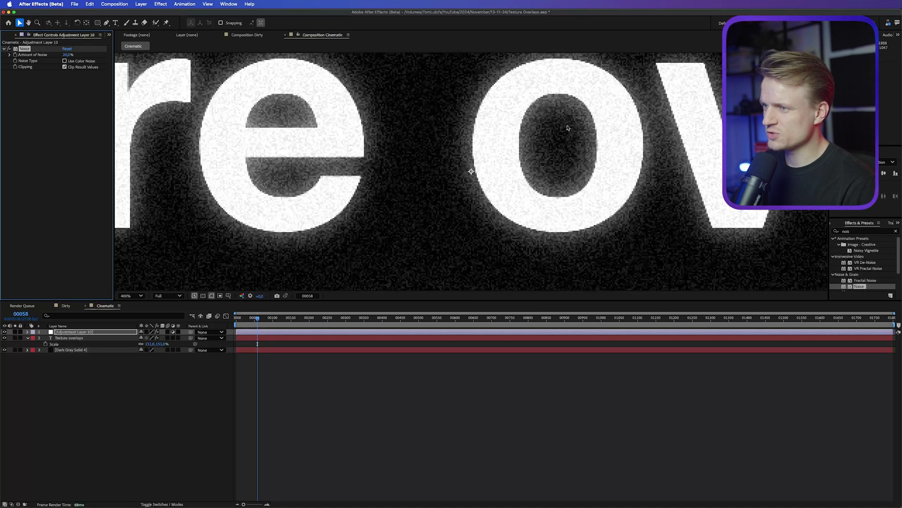
- Add Gaussian Blur beneath the Noise effect on the adjustment layer to soften the grain
left_click(873, 231)
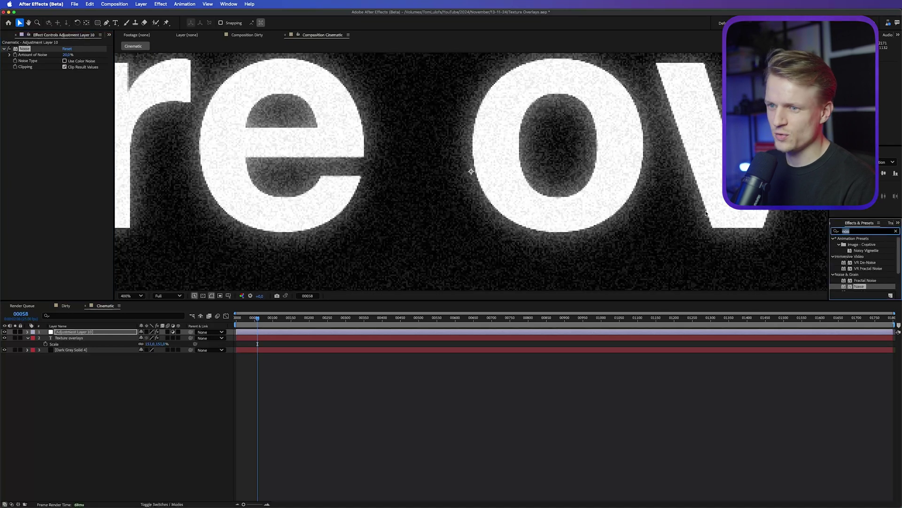
type("gaus")
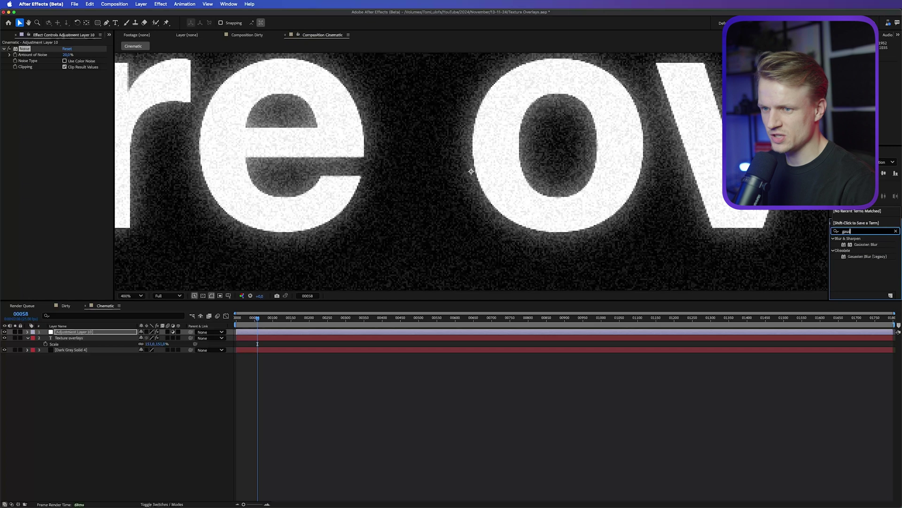
left_click_drag(866, 244, 66, 147)
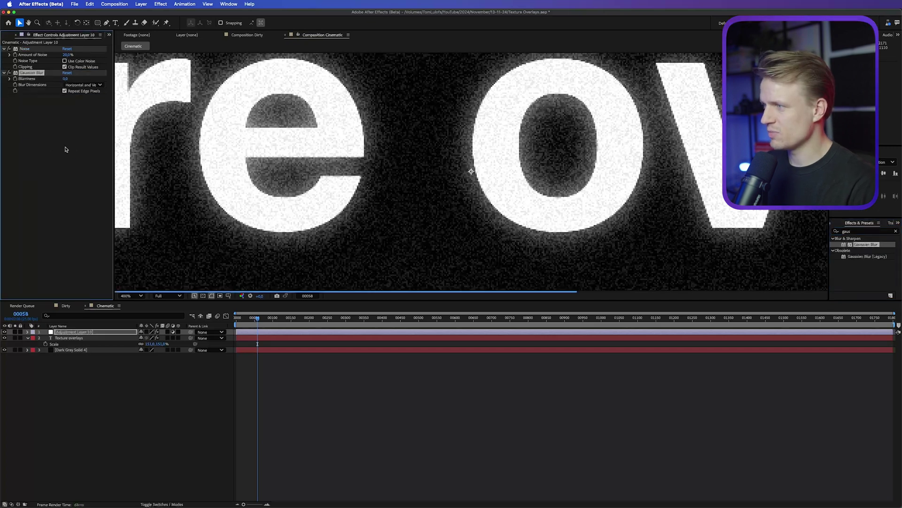
- Set the Gaussian Blur's blurriness to 1 and scrub through the grain animation, returning to the first frame
key("Return")
left_click(66, 78)
type("2")
key("Return")
scroll(338, 155, "down", 1)
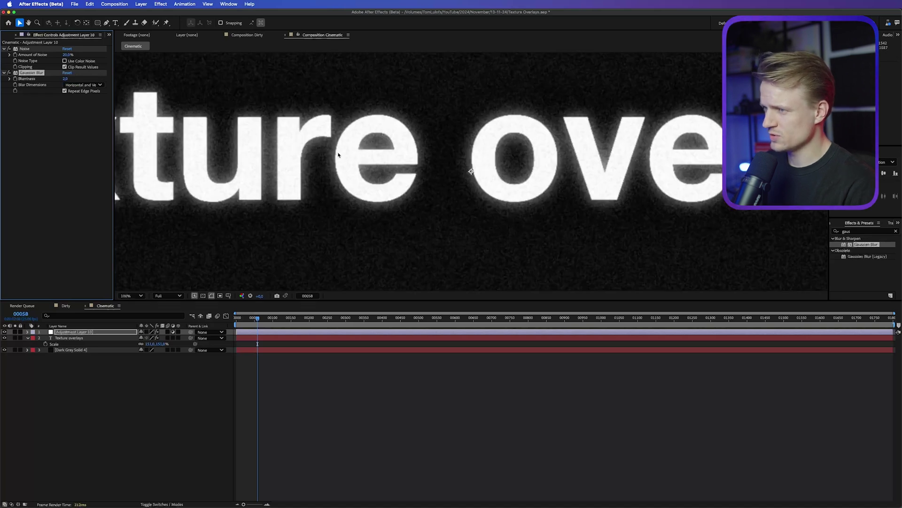
scroll(338, 154, "down", 3)
scroll(338, 155, "up", 2)
scroll(338, 155, "down", 1)
left_click_drag(239, 320, 272, 321)
key("Home")
key("comma")
- Create a composition-sized black solid above all the other layers in the Cinematic composition
left_click(141, 4)
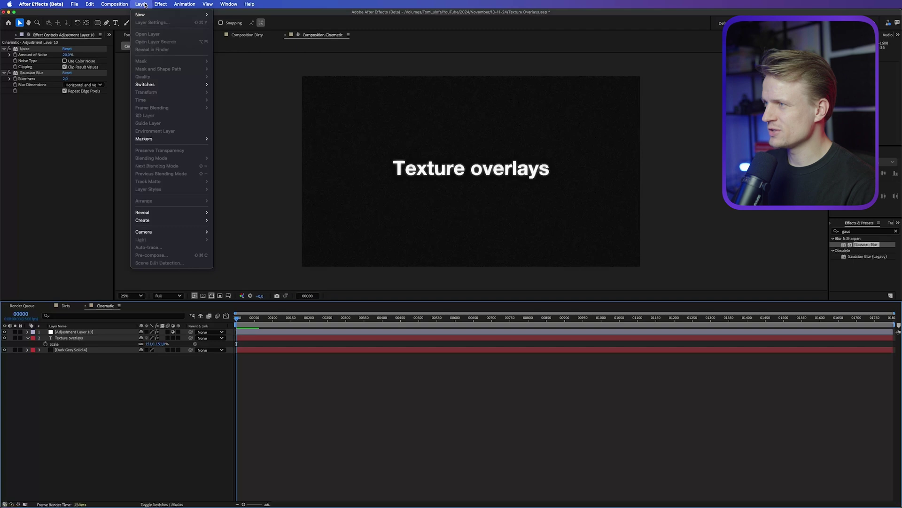
mouse_move(141, 14)
left_click(223, 22)
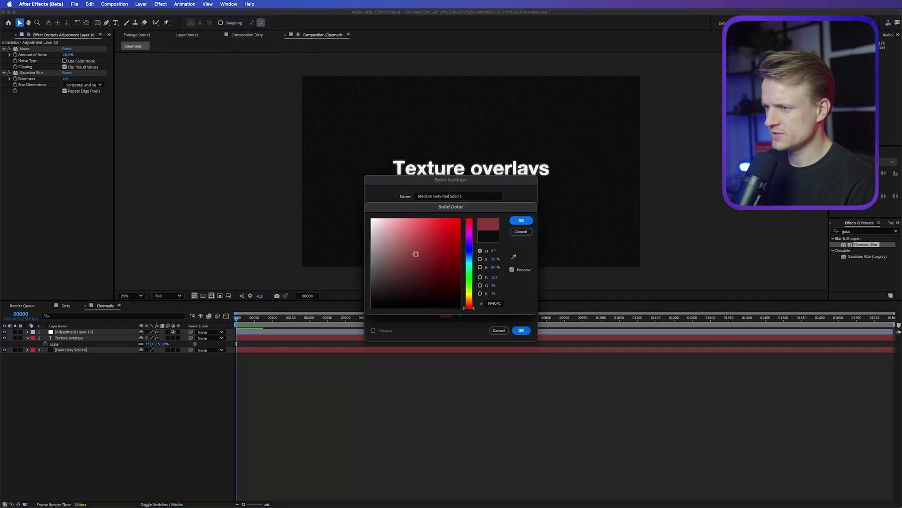
left_click(520, 329)
left_click(520, 330)
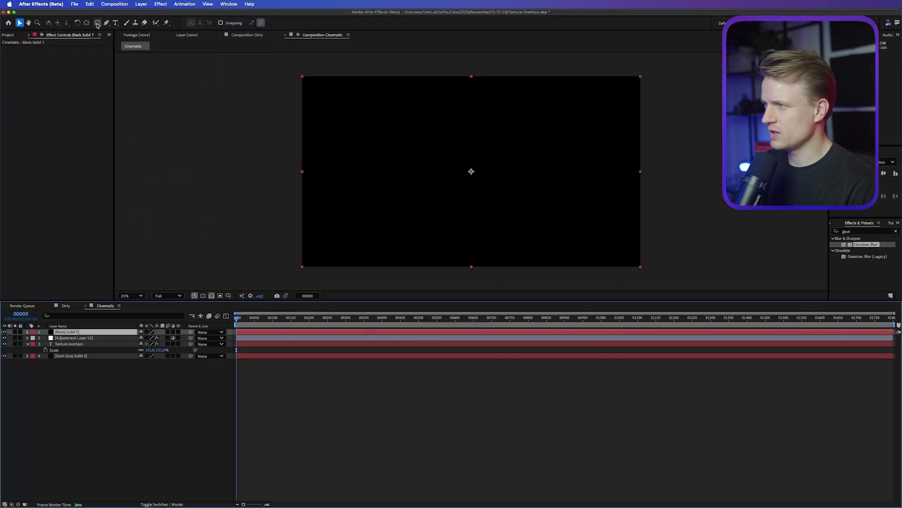
- Draw a rounded-rectangle mask just inside the black solid's edges and set its mode to Subtract, leaving a black border
left_click(97, 23)
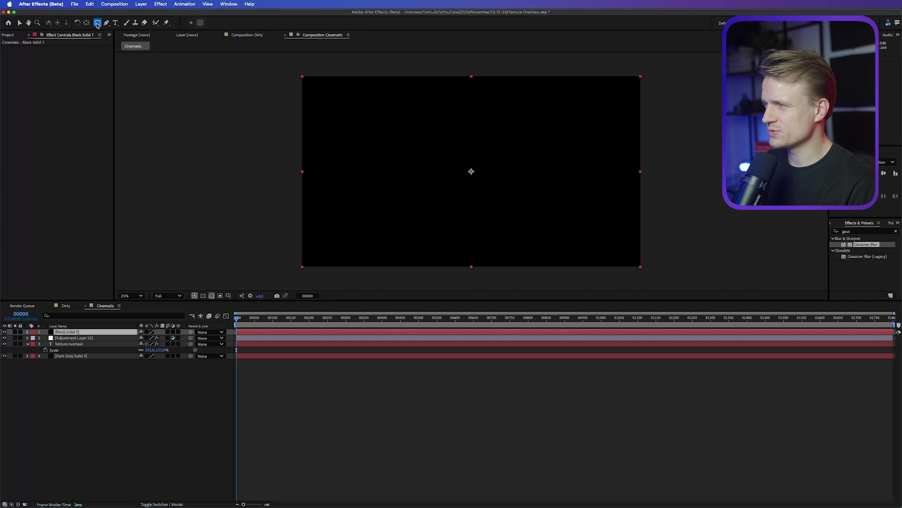
left_click(97, 24)
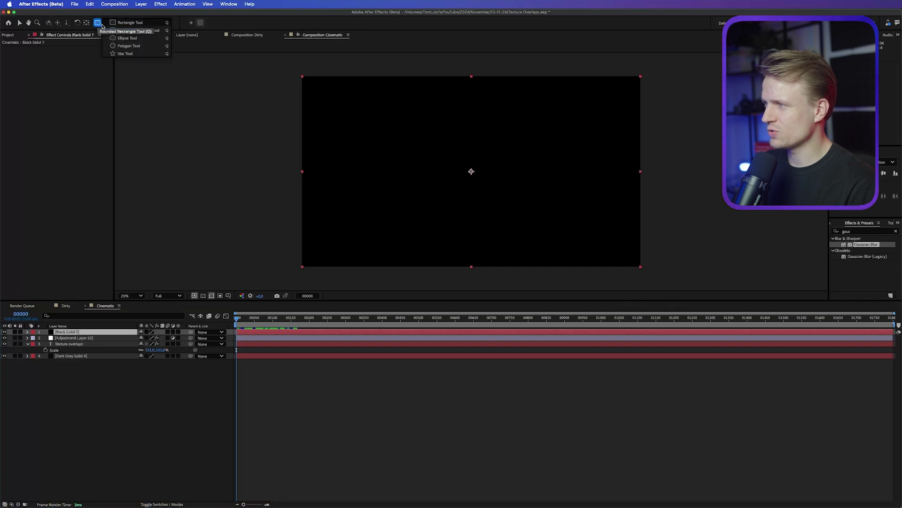
left_click(127, 31)
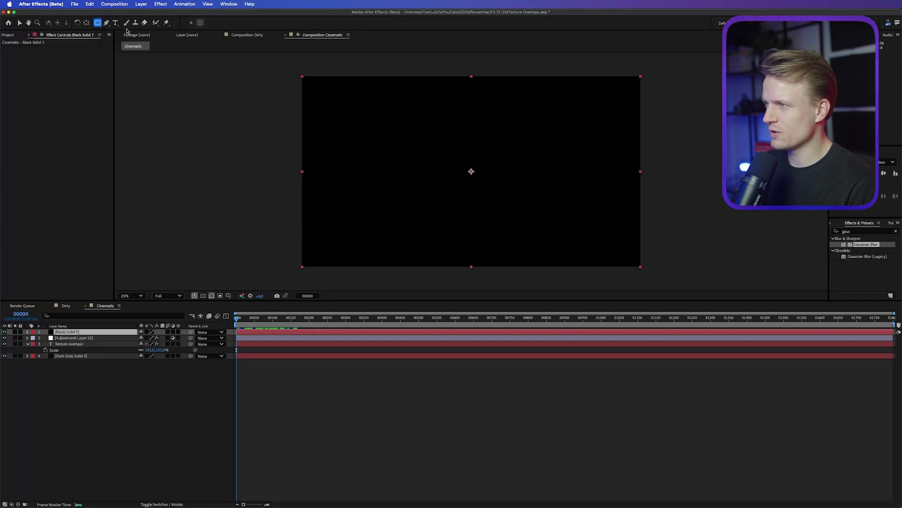
left_click_drag(306, 81, 636, 259)
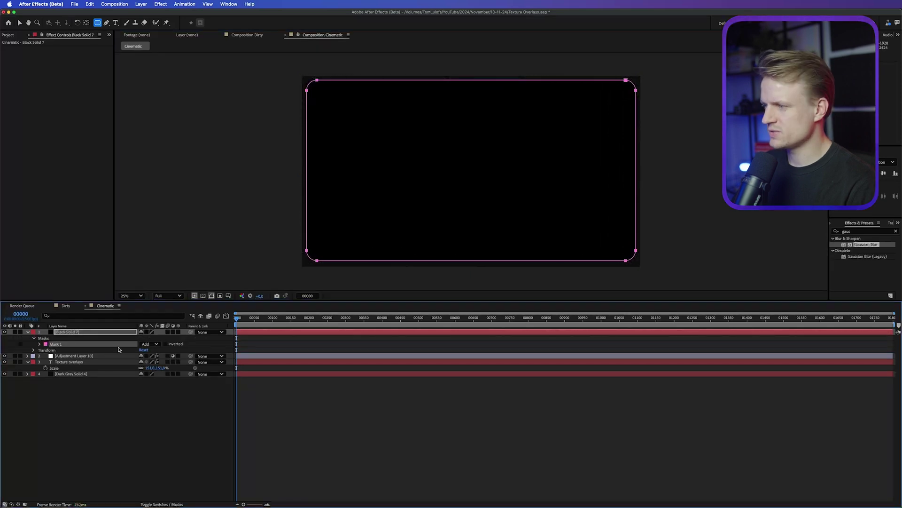
left_click(149, 344)
left_click(151, 366)
- Set the black border's mask feather to 5 pixels in both directions to soften its inner edge
key("f")
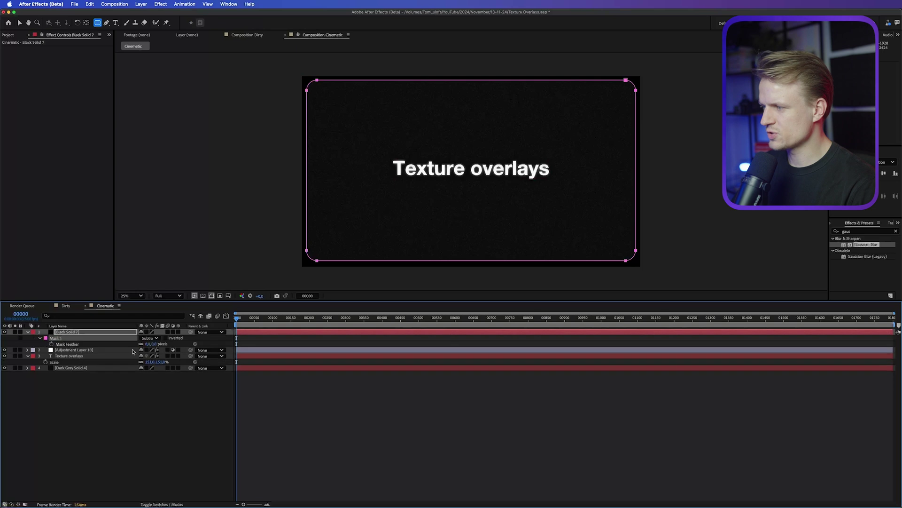
left_click(153, 344)
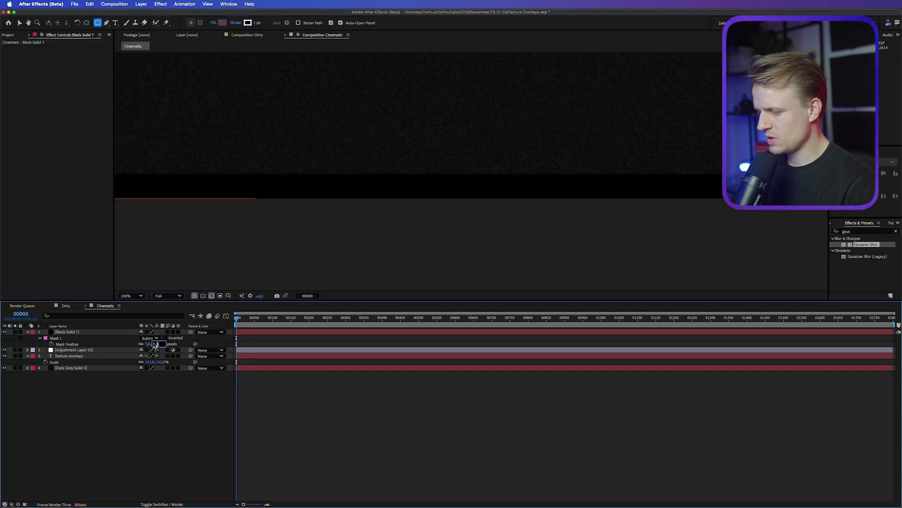
left_click(349, 333)
scroll(570, 107, "down", 4)
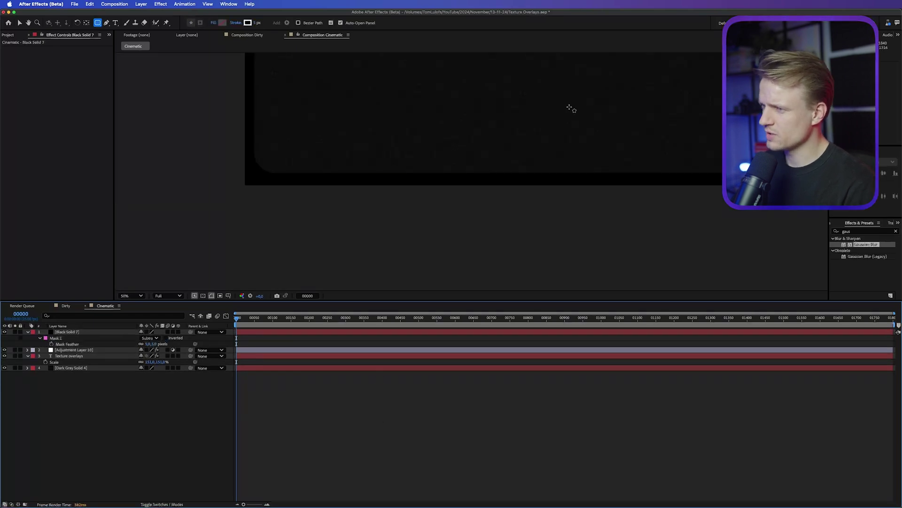
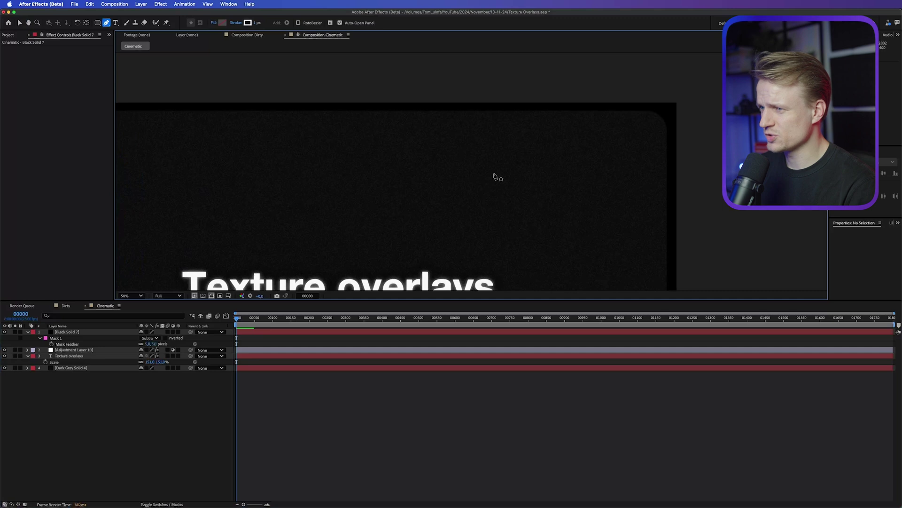
- Draw a small looped stroke with the Pen tool in the upper-right area of the Cinematic frame as a film speck
mouse_move(480, 140)
left_mouse_down()
mouse_move(506, 144)
mouse_move(478, 164)
left_mouse_up()
left_click_drag(465, 169, 460, 171)
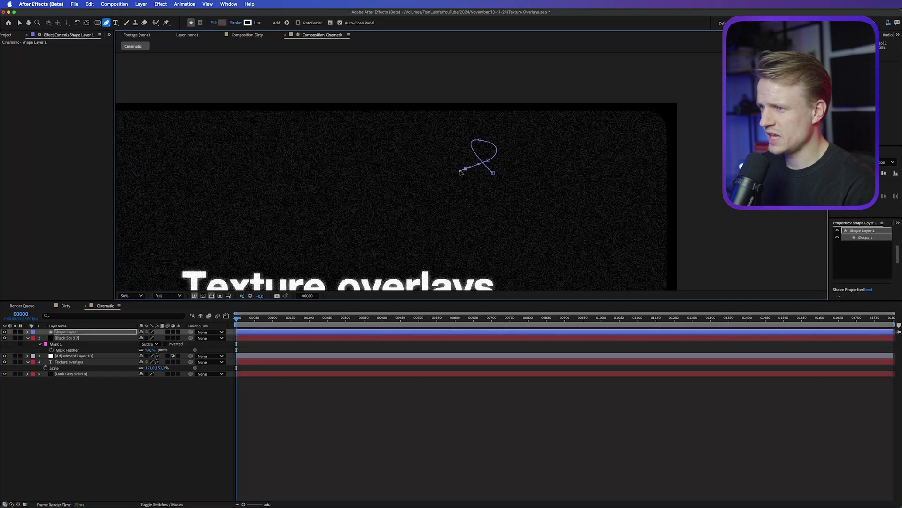
key("v")
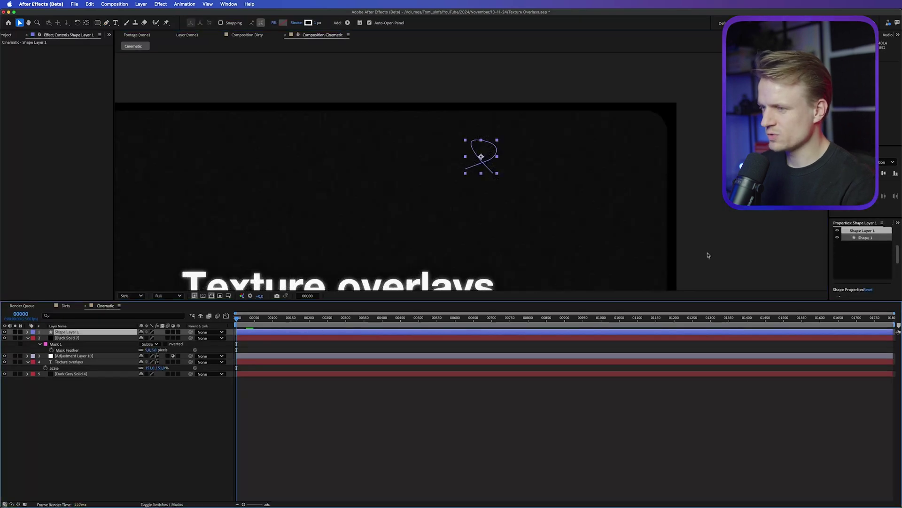
- Trim the speck layer to a single frame, move it to frame 14 and preview how it flashes
key("alt+]")
key("=")
key("=")
key("=")
key("=")
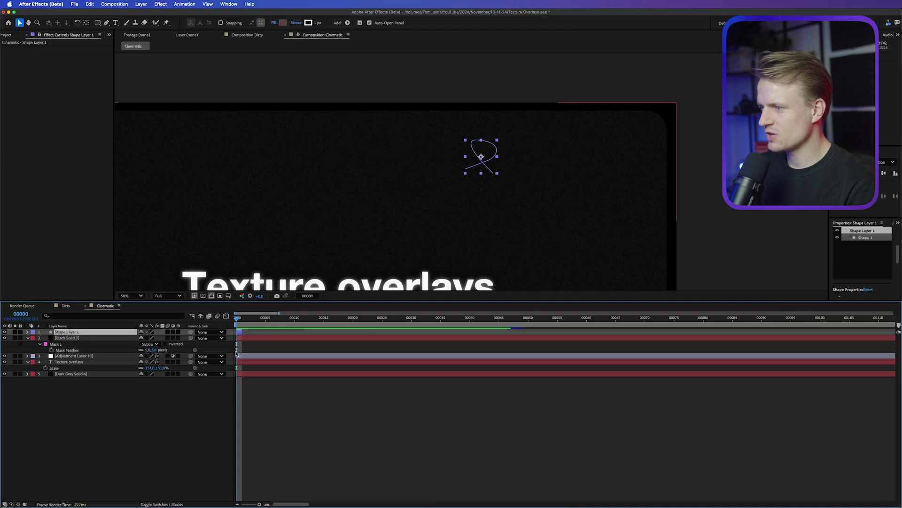
left_click_drag(239, 334, 320, 332)
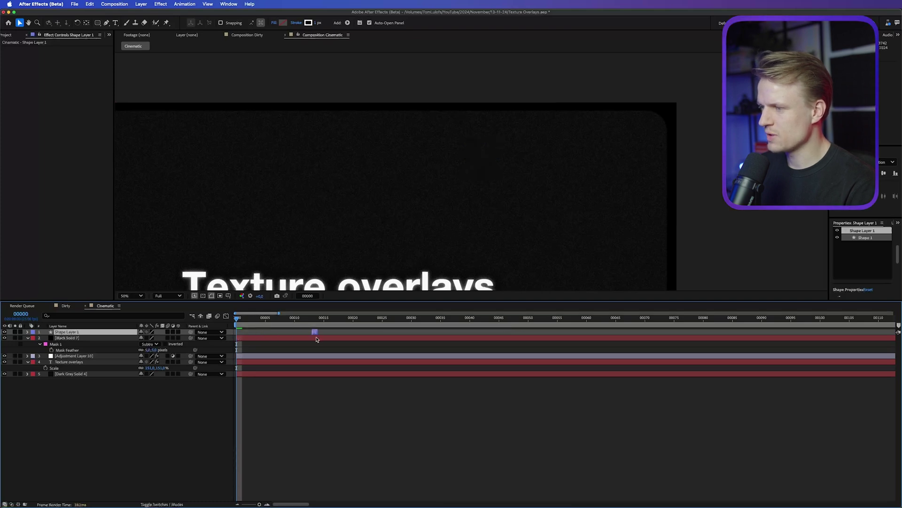
key("comma")
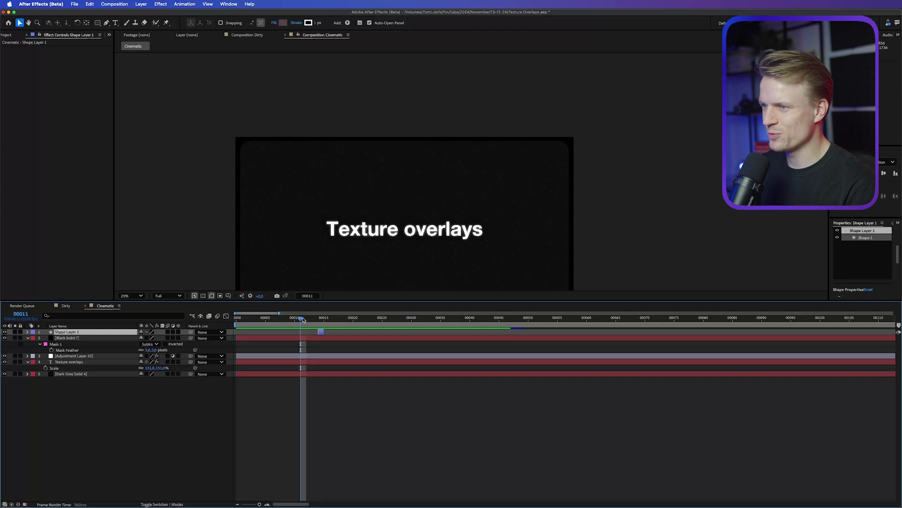
key("space")
key("i")
key("super+shift+a")
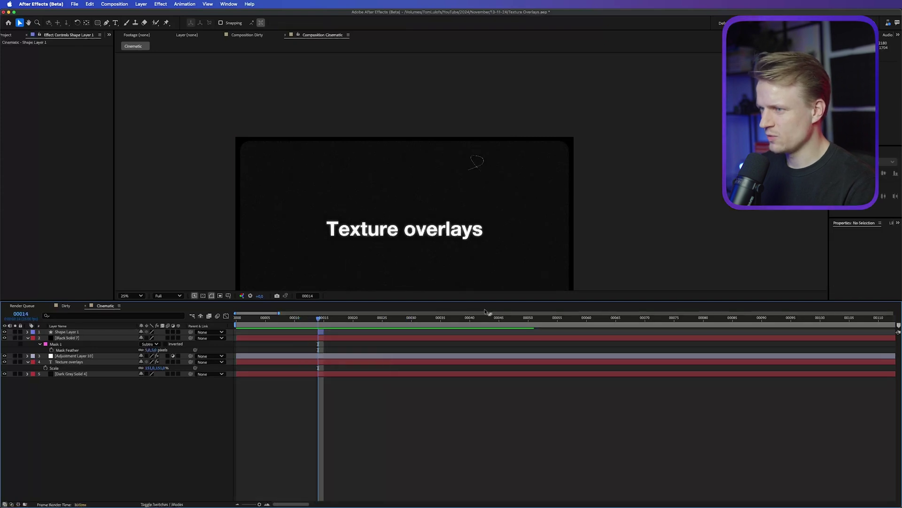
- Apply Gaussian Blur to the speck layer with a blurriness of 3
key("period")
scroll(483, 171, "up", 2)
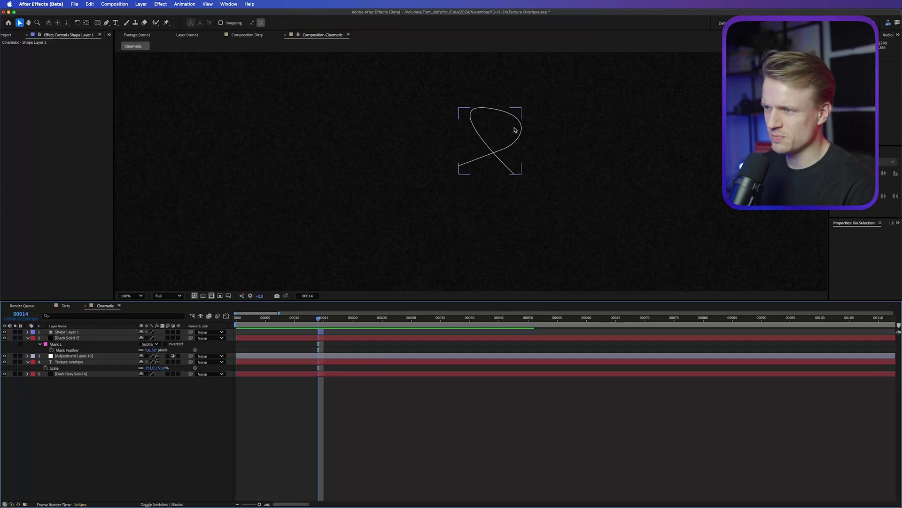
left_click(517, 127)
key("super+5")
type("gaus")
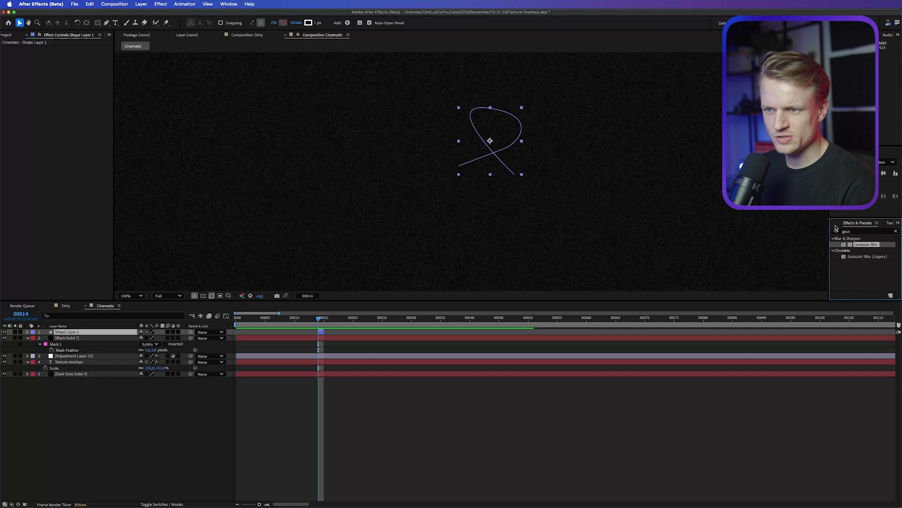
left_click_drag(864, 246, 339, 332)
type("3")
key("Return")
left_click(332, 427)
scroll(538, 162, "down", 1)
scroll(538, 162, "down", 2)
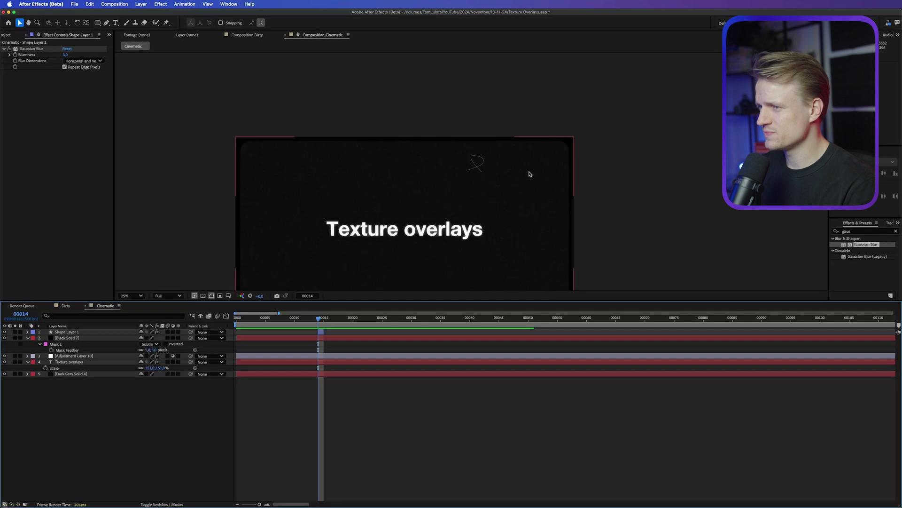
- Duplicate the speck, place the copy at frame 38, move it to the frame's upper left and rotate it to -39°
left_click(521, 123)
key("super+d")
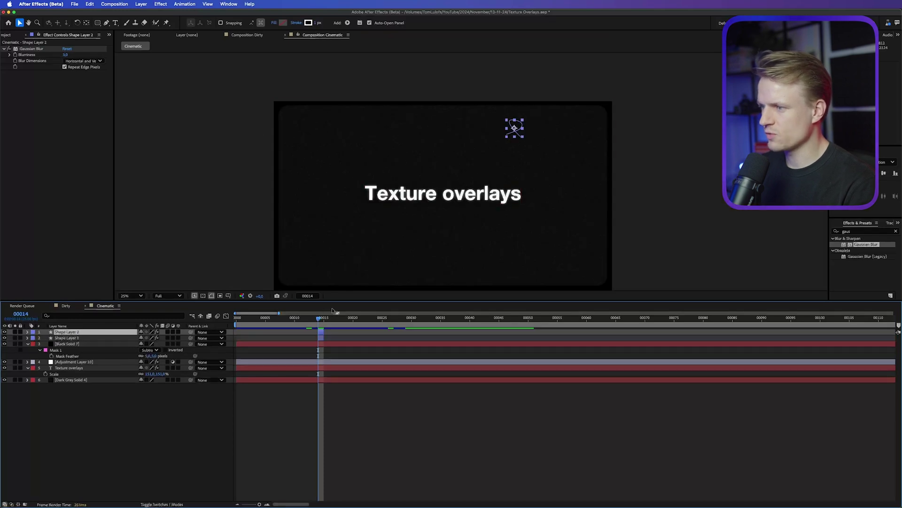
scroll(324, 339, "down", 5)
scroll(247, 335, "up", 6)
left_click(441, 318)
key("bracketleft")
mouse_move(515, 131)
left_mouse_down()
mouse_move(345, 162)
mouse_move(336, 146)
mouse_move(359, 147)
left_mouse_up()
key("r")
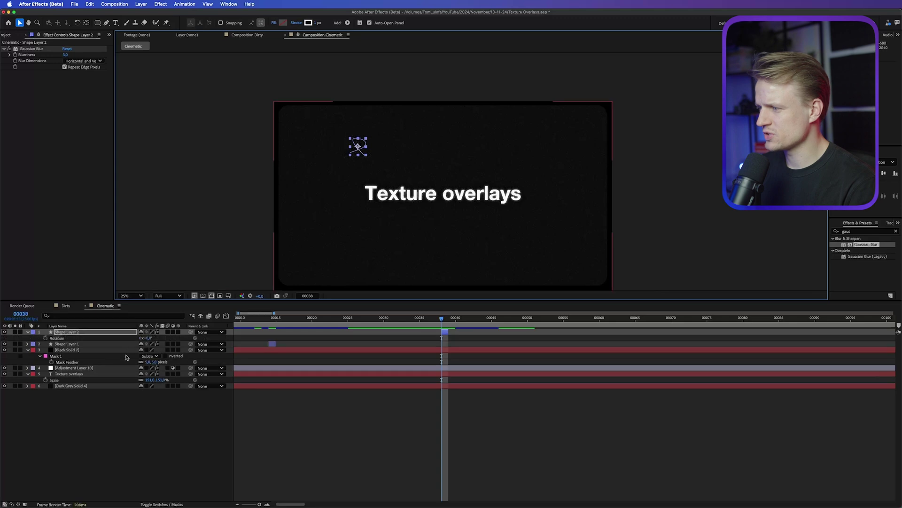
left_click_drag(151, 340, 133, 339)
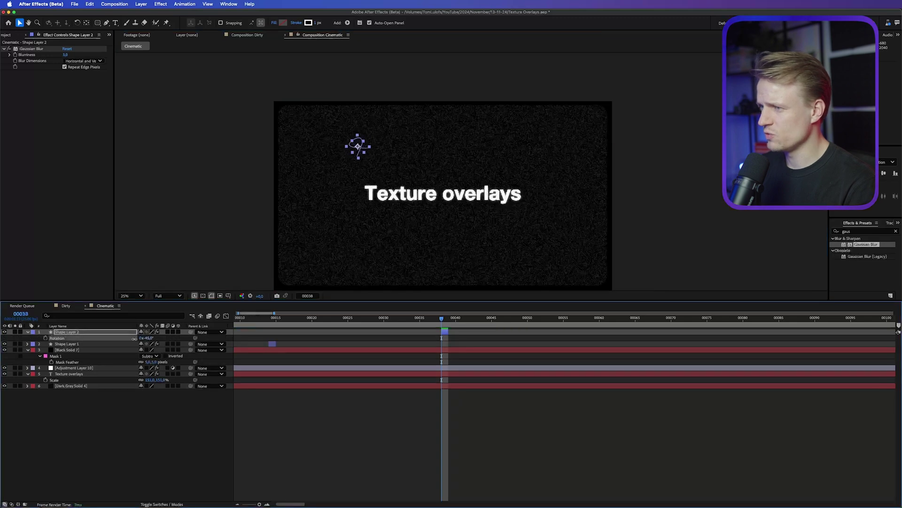
- Duplicate the second speck layer and place the copy at frame 55
left_click(506, 319)
left_click_drag(505, 321, 635, 319)
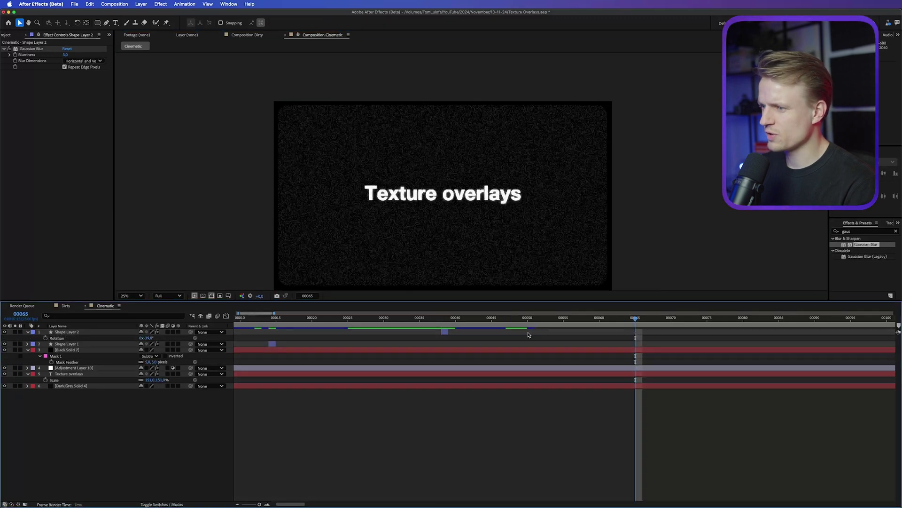
key("super+d")
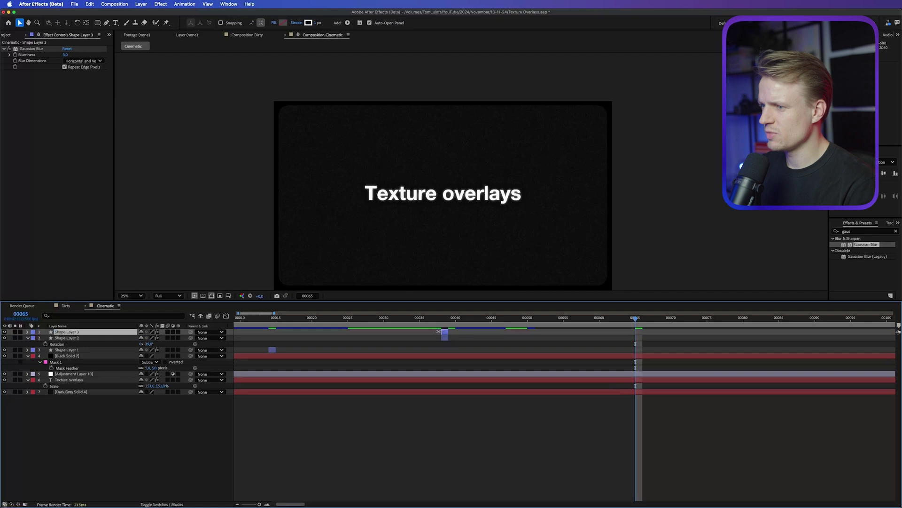
left_click_drag(585, 319, 564, 319)
- Draw a new curved stroke with the Pen tool in the lower left of the frame, inside the third speck layer
left_click(106, 22)
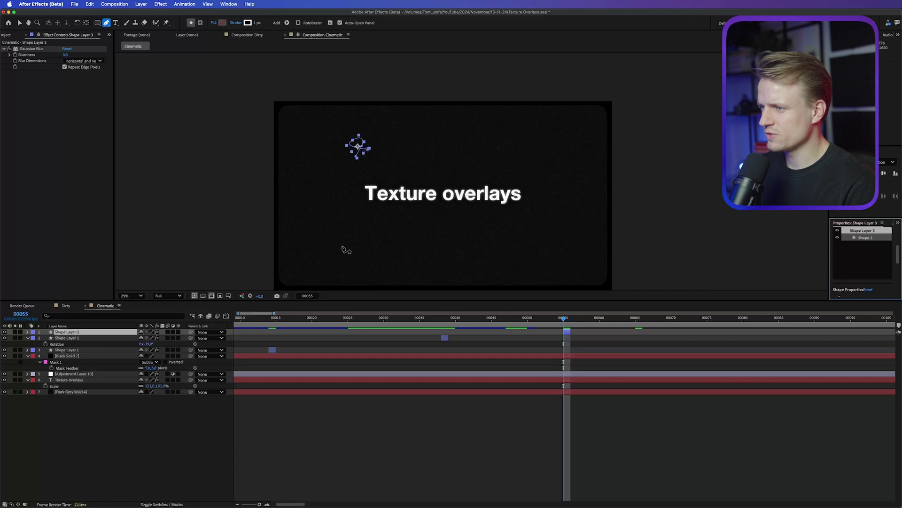
left_click(331, 239)
left_click_drag(335, 263, 362, 258)
left_click(457, 417)
key("v")
left_click(323, 260)
- Delete the old looped Shape 1 from the third speck layer, keeping the new curve, and preview the specks
left_click(27, 331)
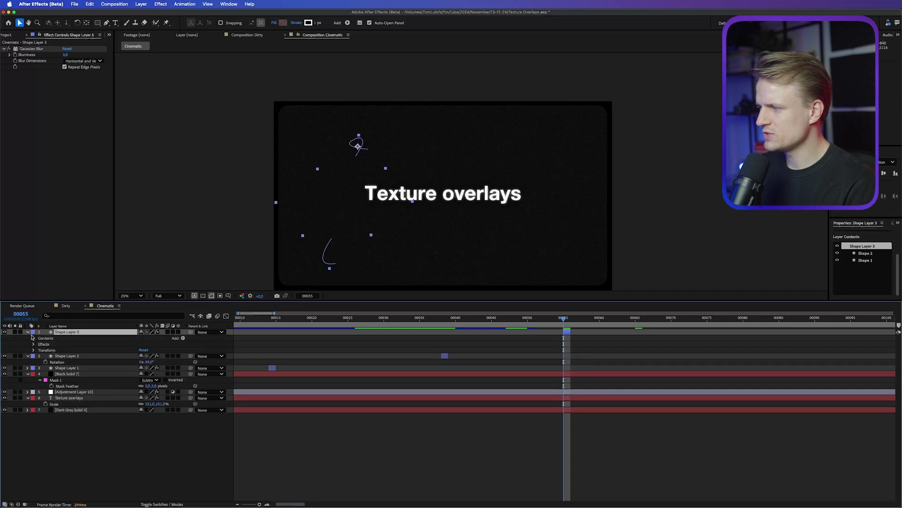
left_click(34, 338)
left_click(51, 343)
left_click(51, 350)
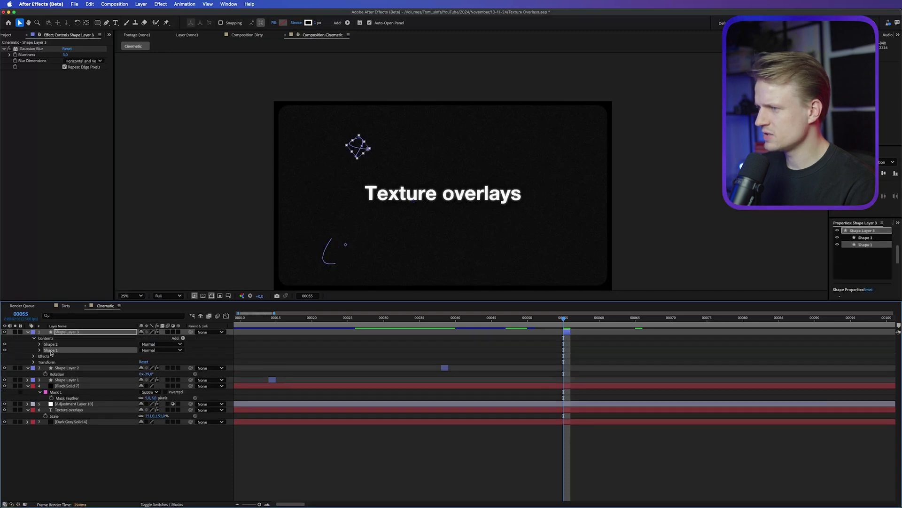
key("Delete")
left_click(403, 433)
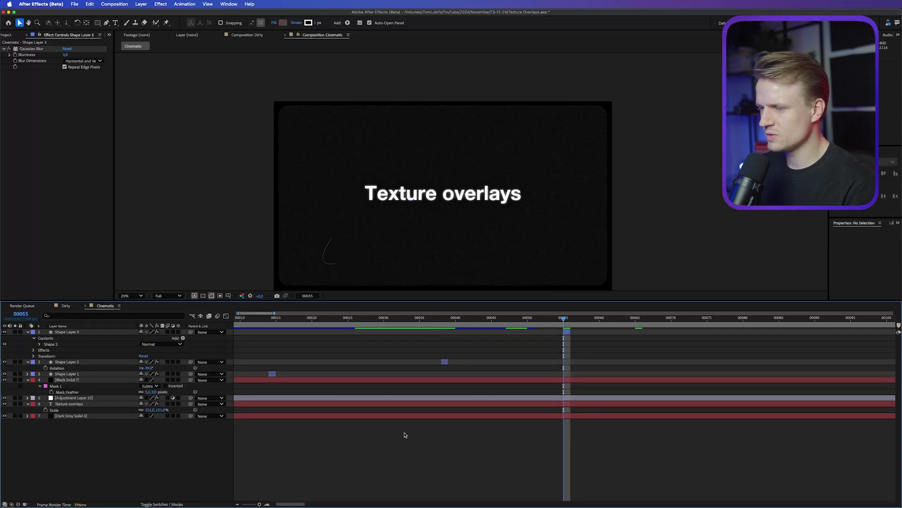
key("Home")
key("space")
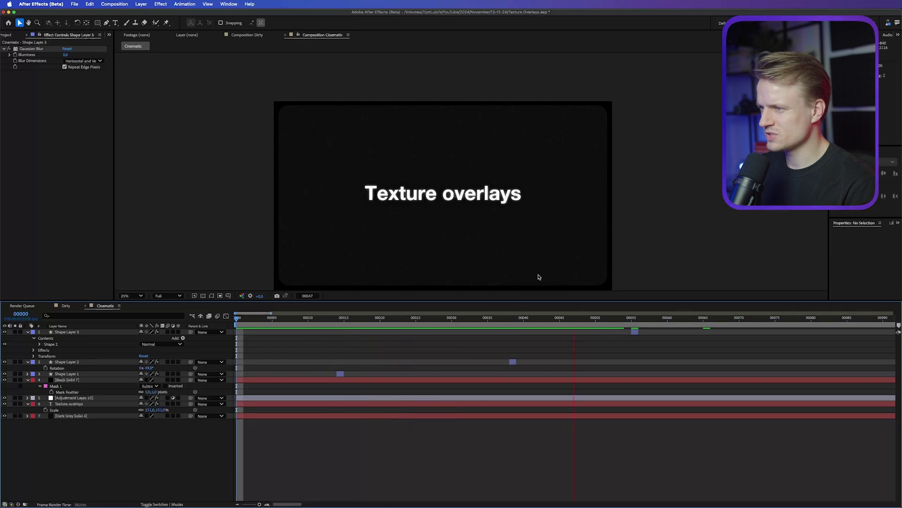
left_click(510, 321)
key("space")
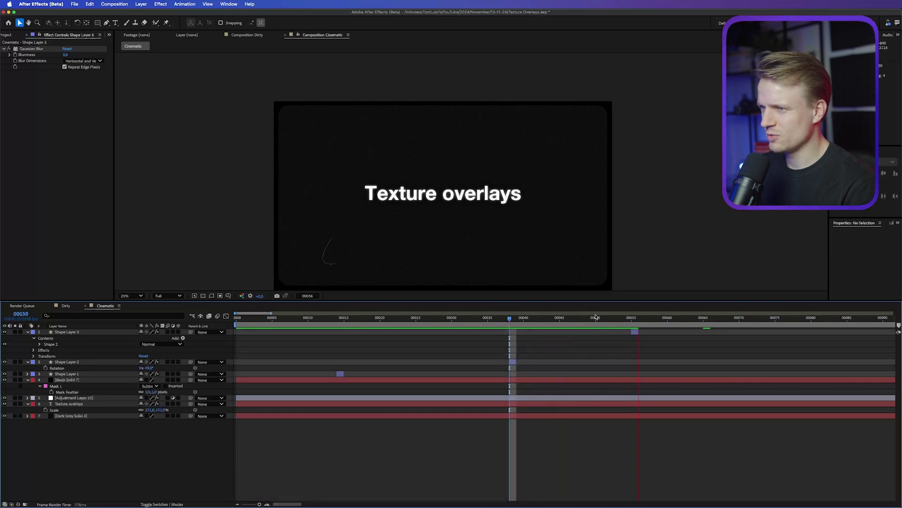
- Duplicate the curved speck, place the copy at frame 69, rotate it to -160° and move it to the frame's lower right
left_click(326, 259)
key("super+d")
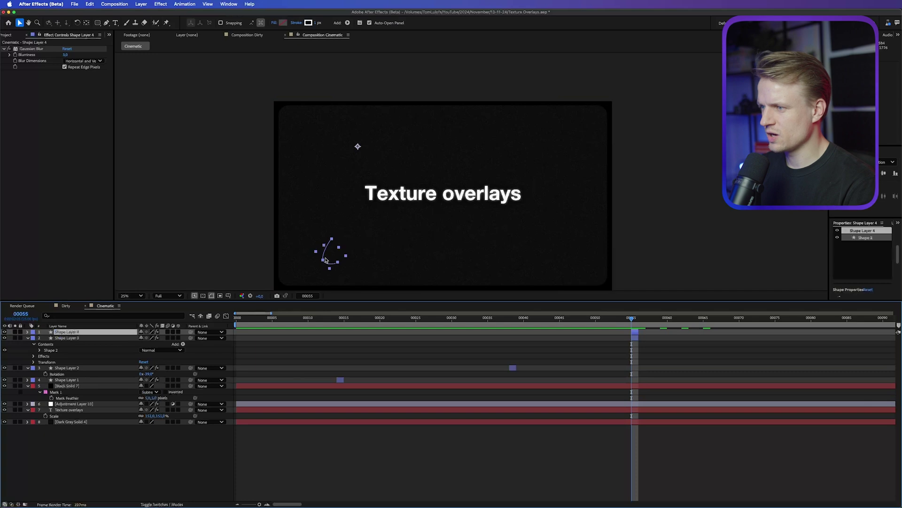
left_click_drag(636, 329, 736, 331)
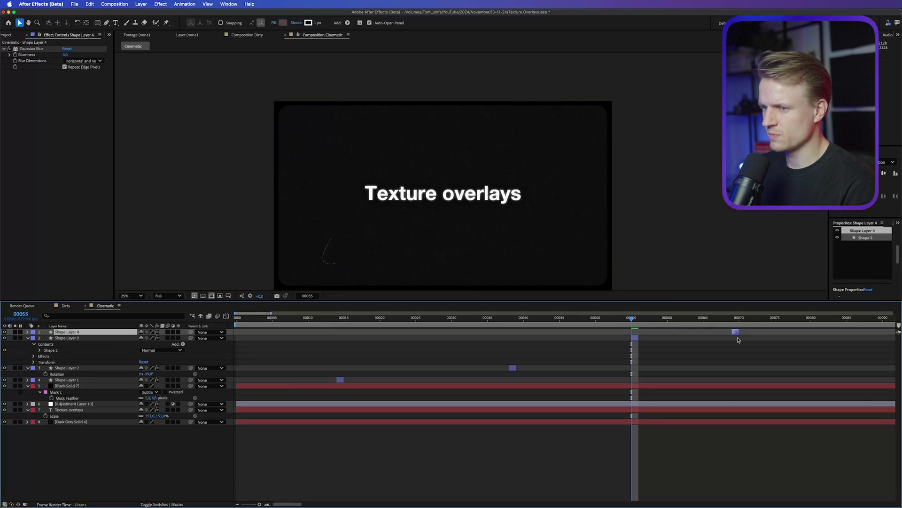
key("i")
key("r")
left_click_drag(145, 339, 88, 339)
left_click_drag(472, 113, 593, 222)
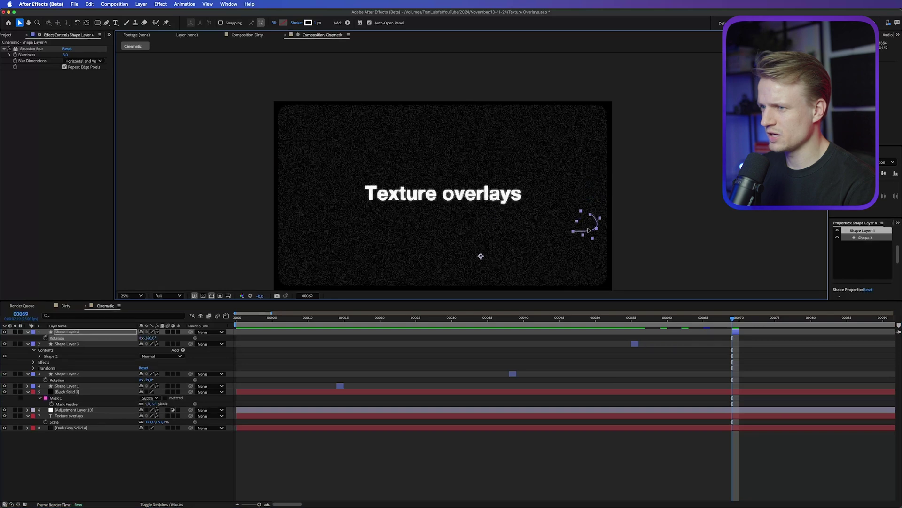
key("comma")
left_click(721, 349)
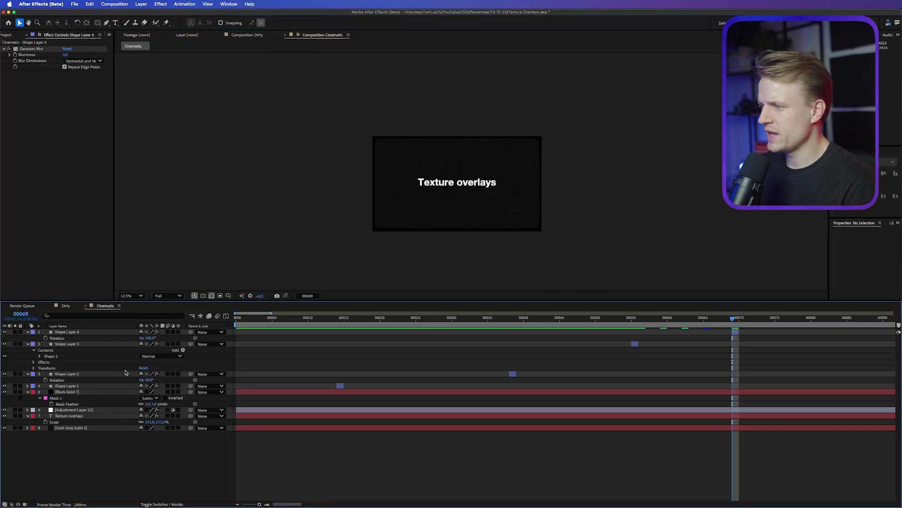
- Duplicate the four speck layers and shift the copies so they begin around frame 80
left_click(109, 385)
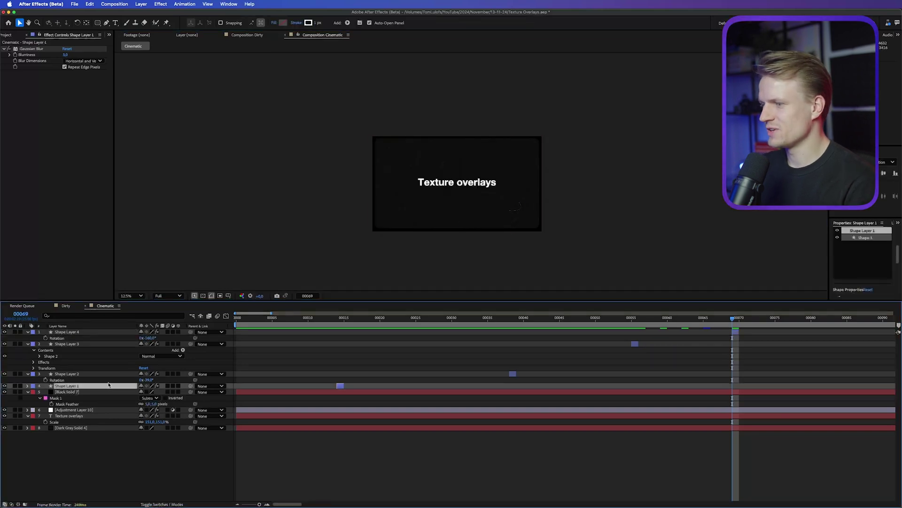
left_click(70, 332, "shift")
left_click(28, 332)
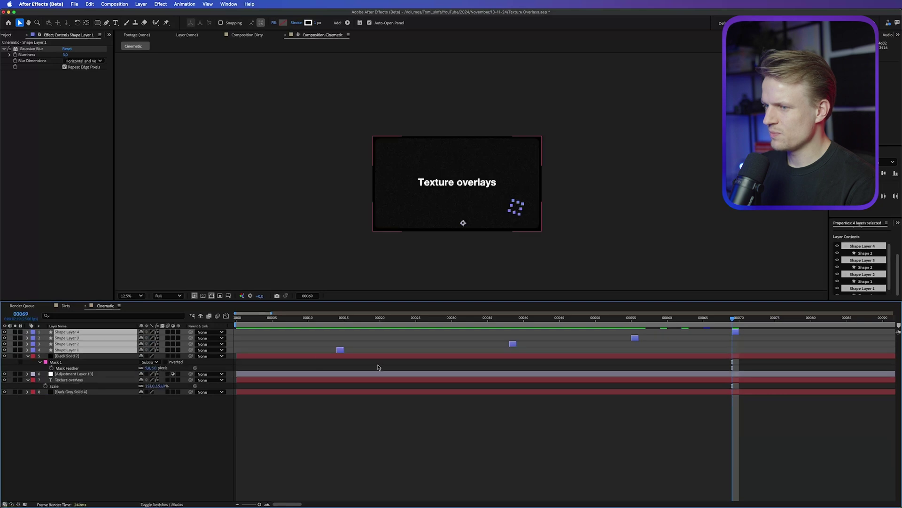
key("minus")
key("minus")
key("super+d")
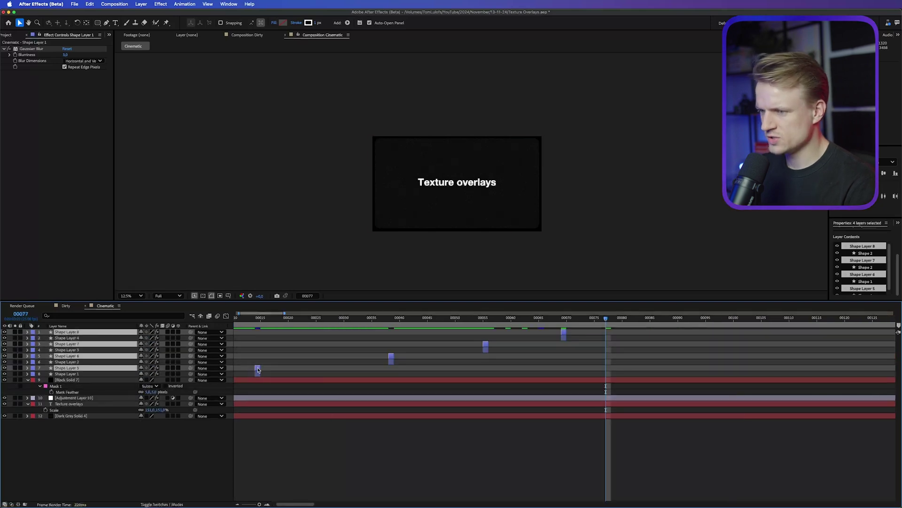
left_click_drag(257, 367, 625, 368)
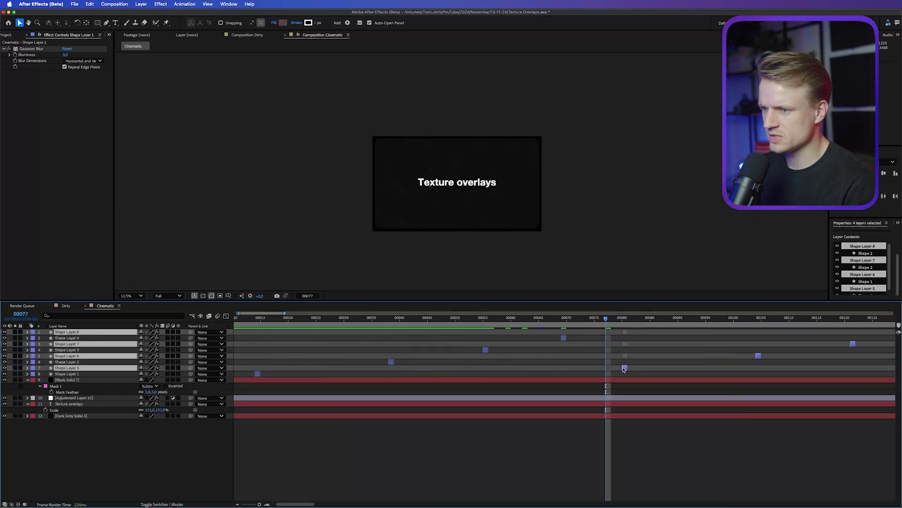
- Duplicate all eight speck layers and shift the new copies so they begin around frame 150
left_click(84, 374)
key("minus")
left_click(79, 332, "shift")
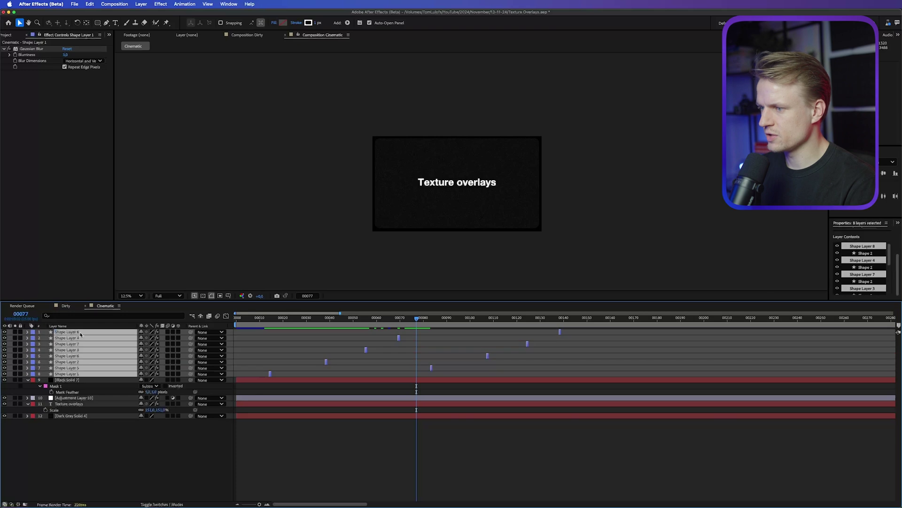
key("super+d")
key("equal")
key("equal")
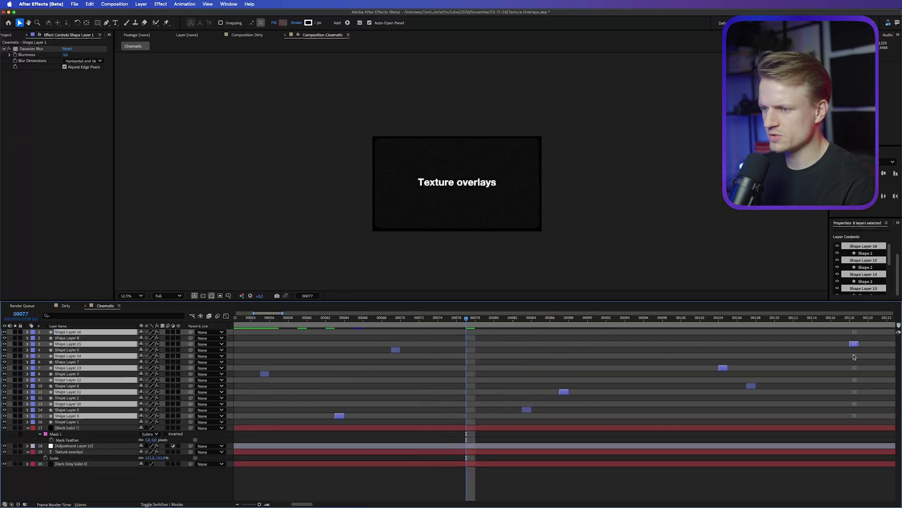
key("minus")
key("minus")
scroll(442, 332, "up", 2)
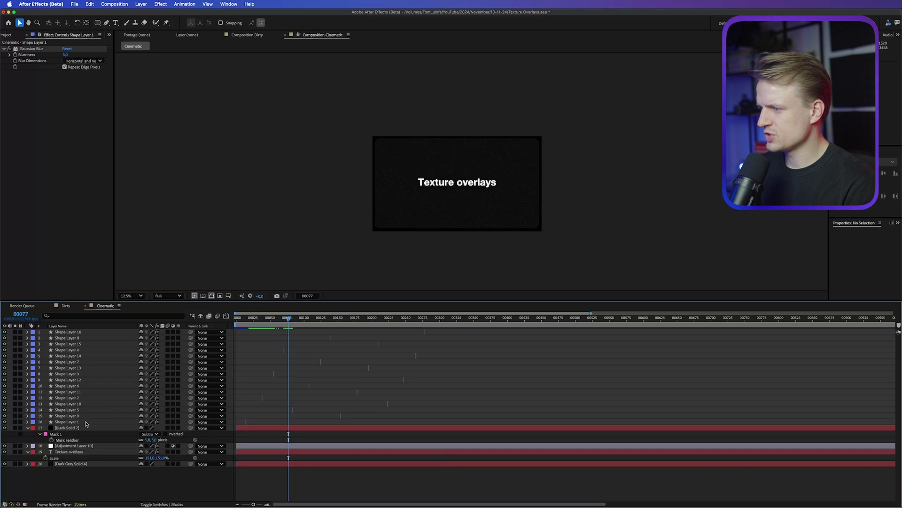
- Pre-compose all sixteen speck layers as "Film specks", moving all attributes into the new composition
left_click(86, 423)
left_click(83, 333, "shift")
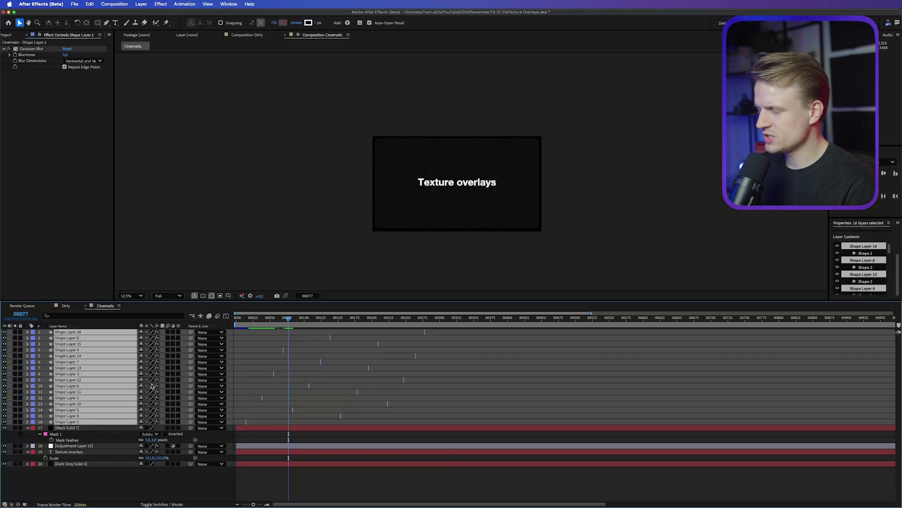
key("super+shift+c")
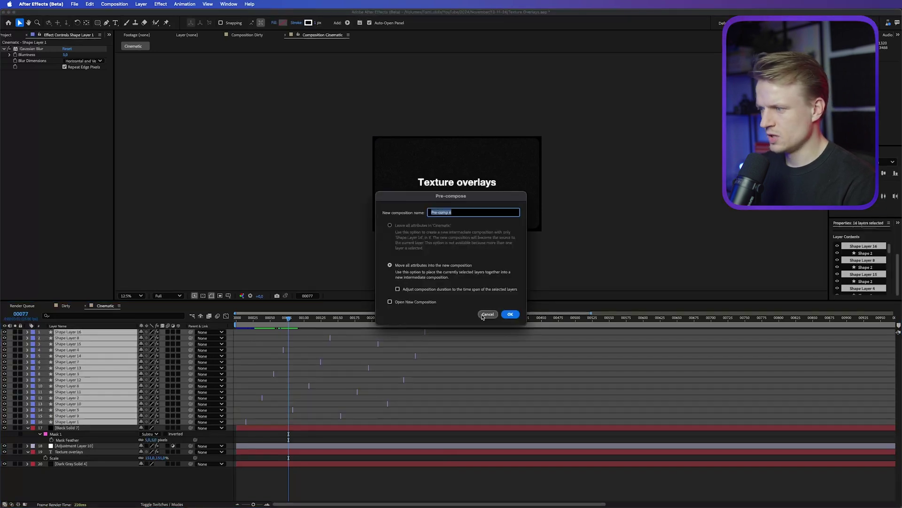
type("Film specks")
key("Return")
- Trim the Film specks layer to end at frame 296, duplicate it and shift the copy later so it overlaps the original's end
left_click_drag(420, 324, 436, 325)
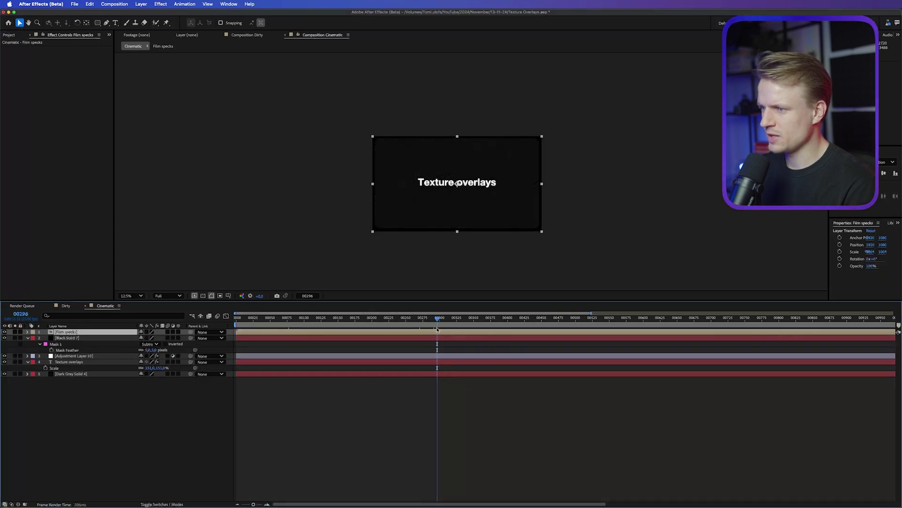
key("alt+bracketright")
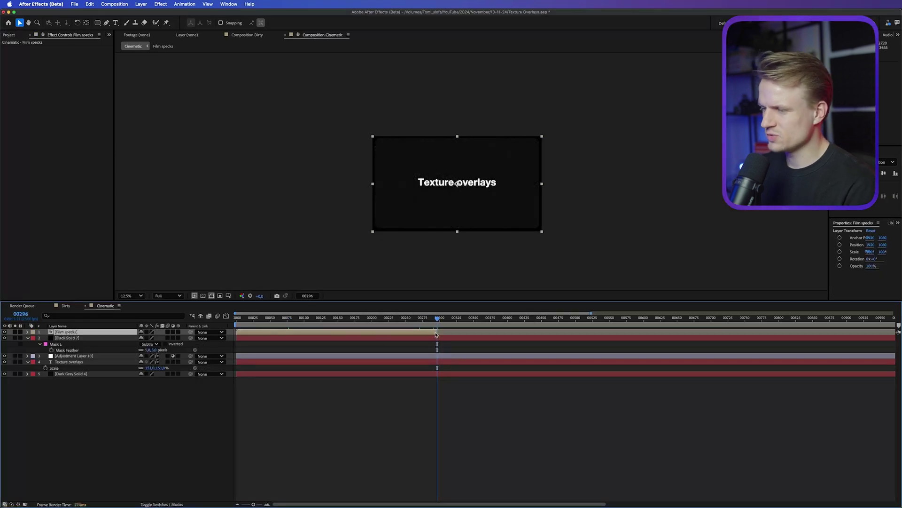
key("super+d")
left_click_drag(300, 332, 460, 338)
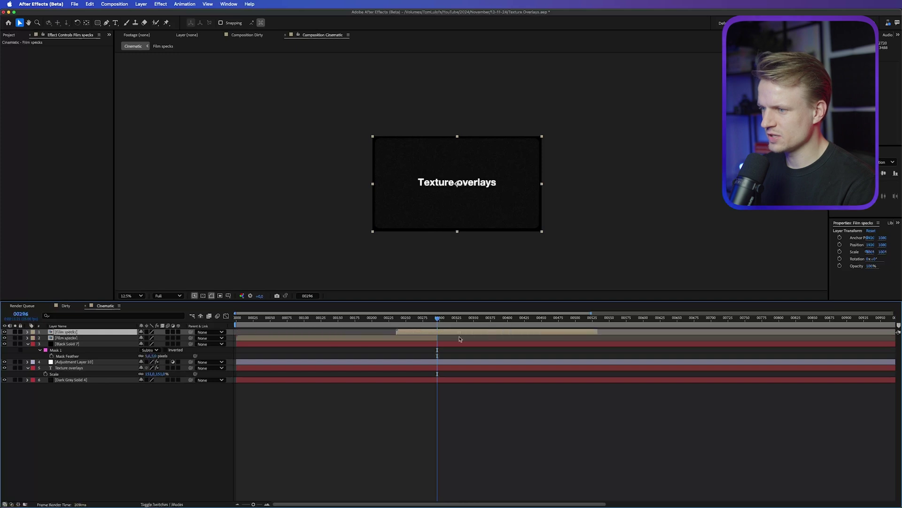
left_click(499, 338, "shift")
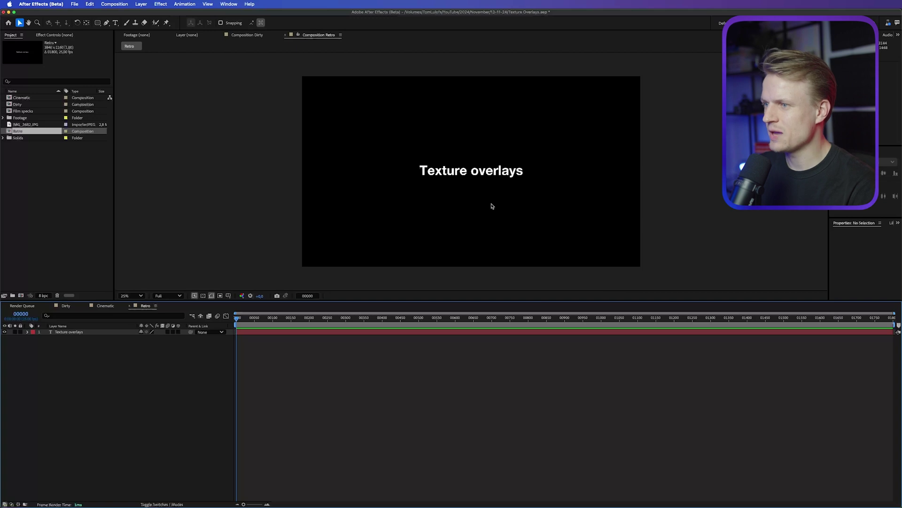
scroll(485, 196, "down", 1)
scroll(486, 196, "up", 1)
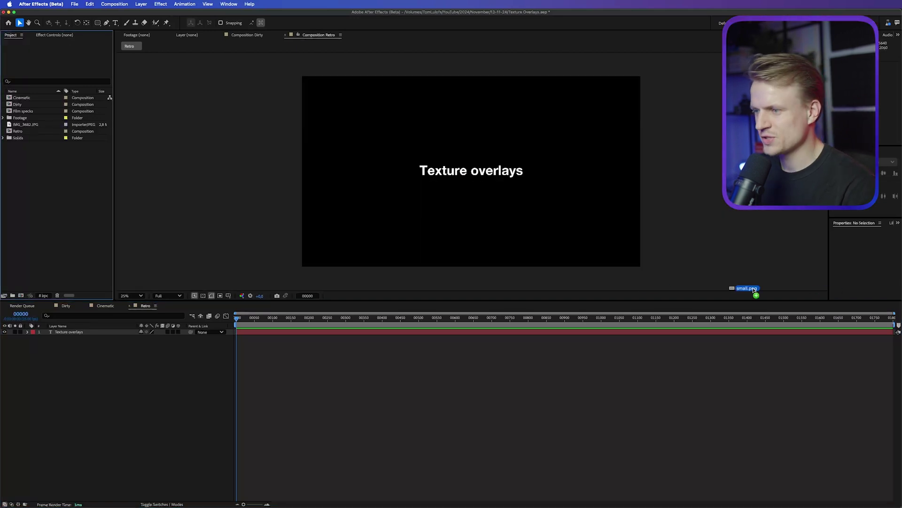
- Add small.png to the Retro composition and place it beneath the Texture overlays text layer
left_click_drag(754, 291, 416, 191)
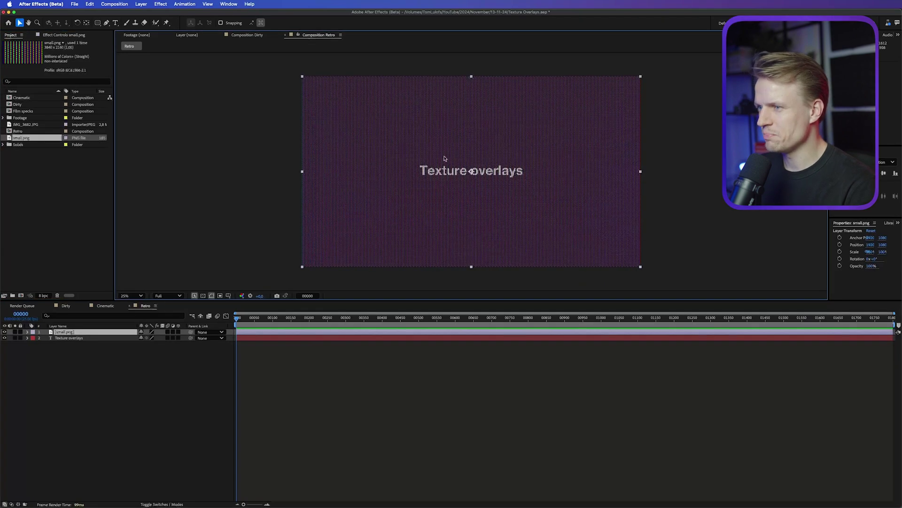
scroll(458, 145, "up", 8)
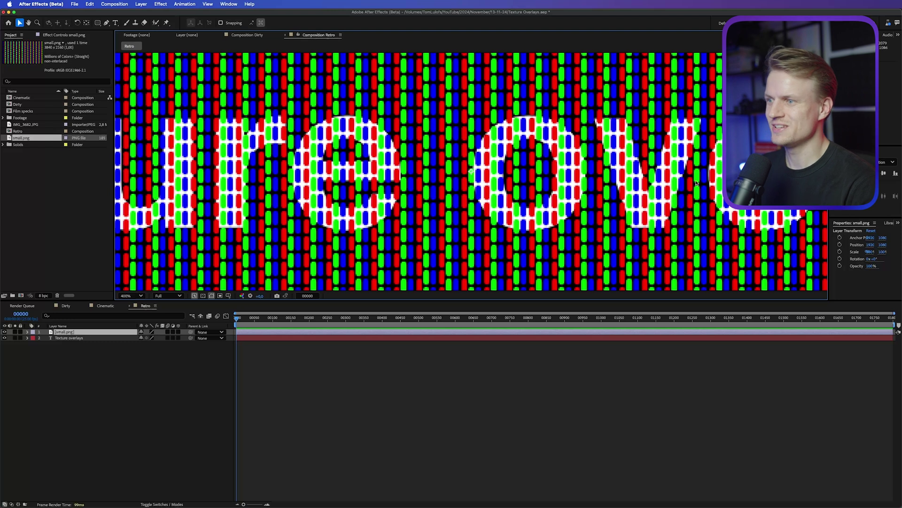
scroll(697, 183, "down", 8)
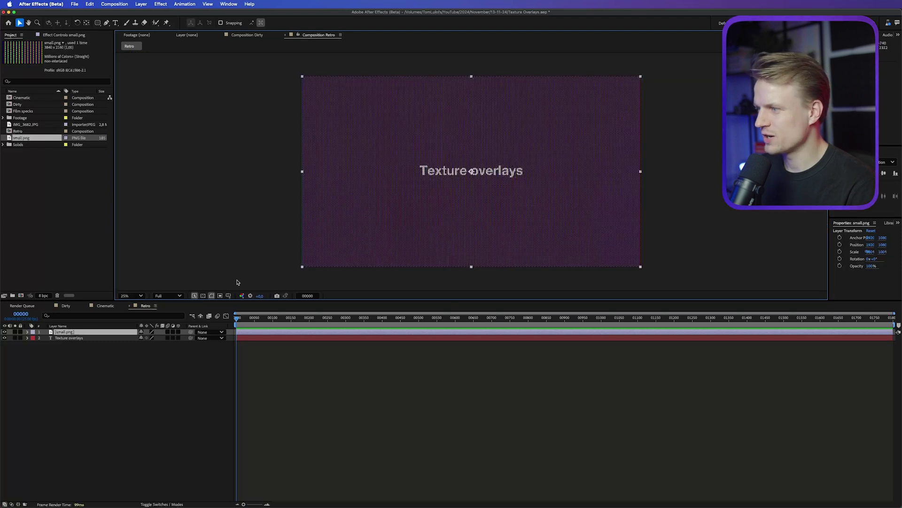
left_click_drag(73, 332, 79, 348)
left_click(79, 352)
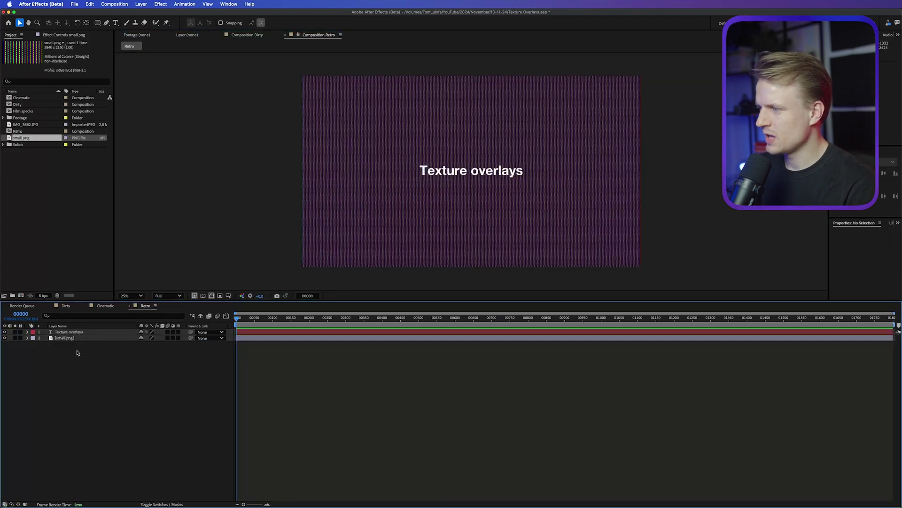
- Create a composition-sized dark grey solid and place it directly beneath the Texture overlays text layer
left_click(75, 332)
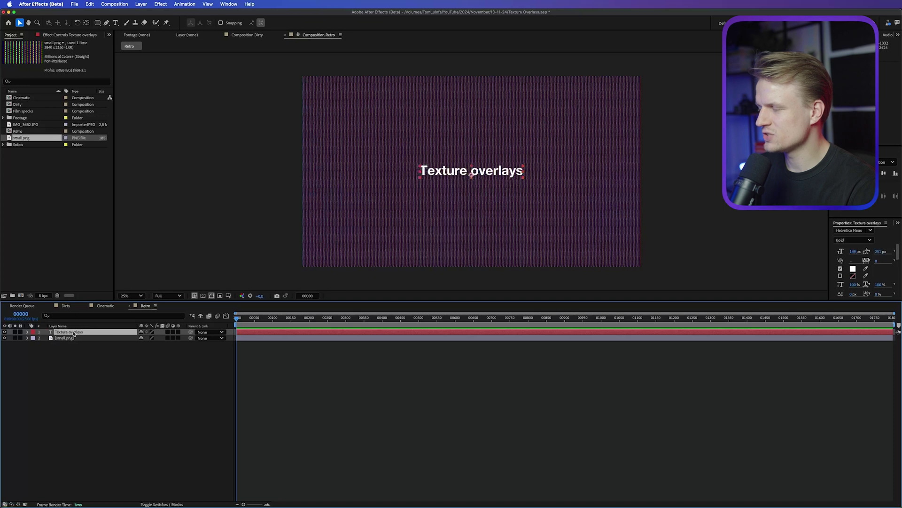
left_click(141, 3)
mouse_move(155, 15)
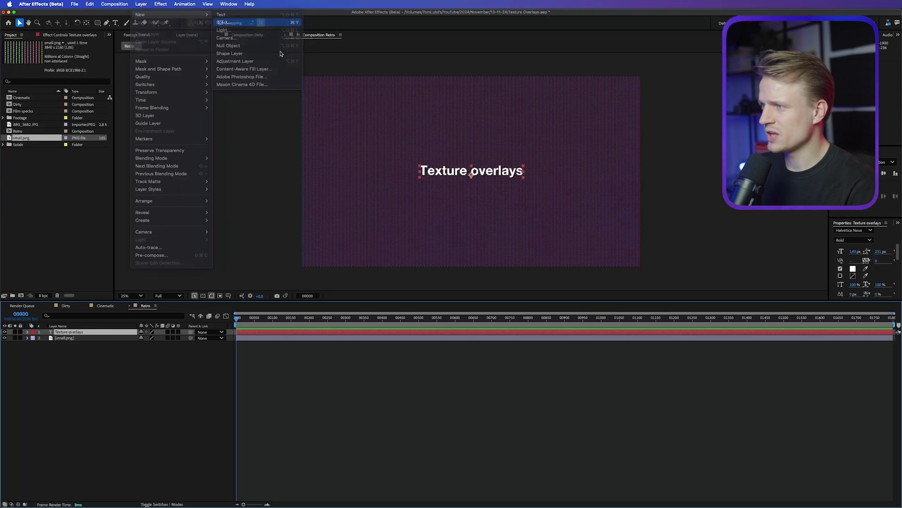
left_click(451, 312)
left_click(366, 298)
left_click(522, 220)
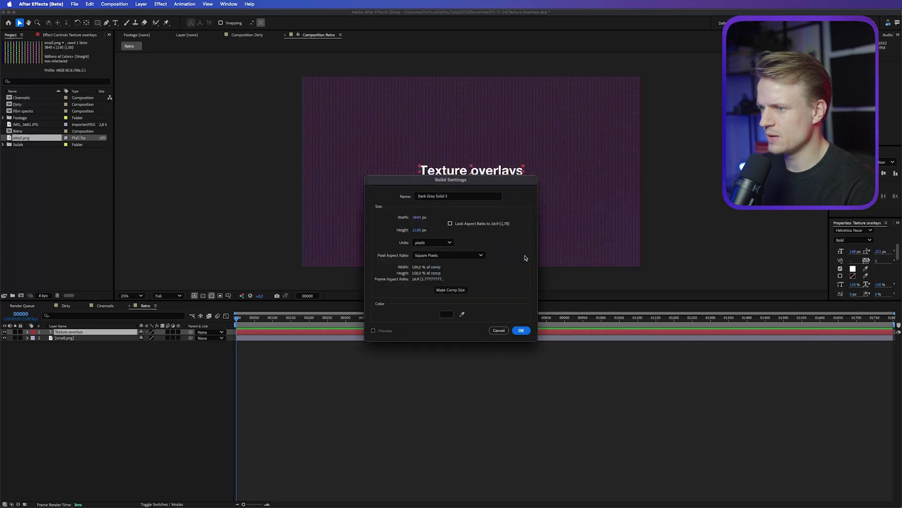
left_click(521, 330)
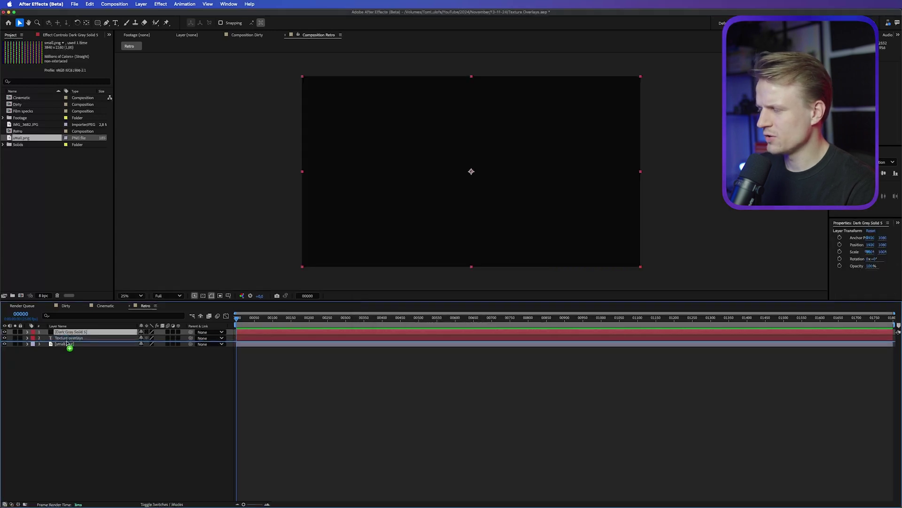
left_click(70, 332, "shift")
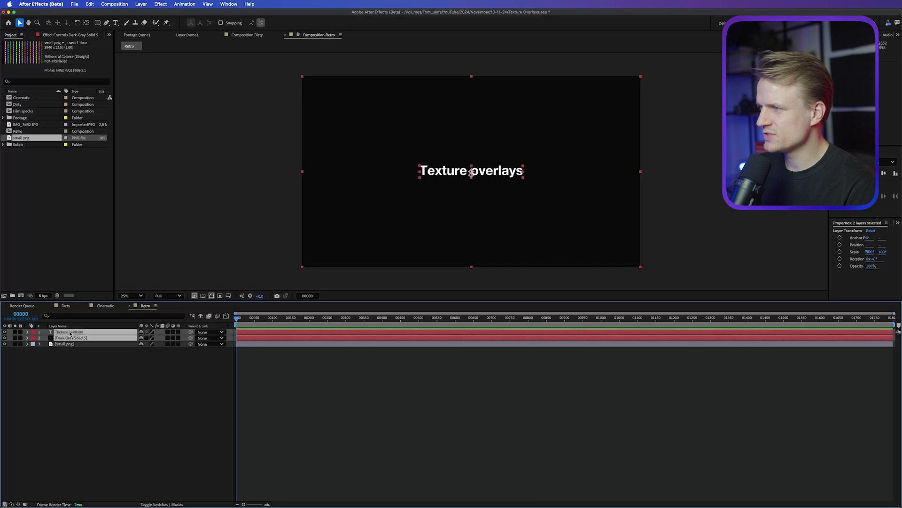
- Pre-compose the text layer and the dark grey solid as "Footage"
left_click(141, 4)
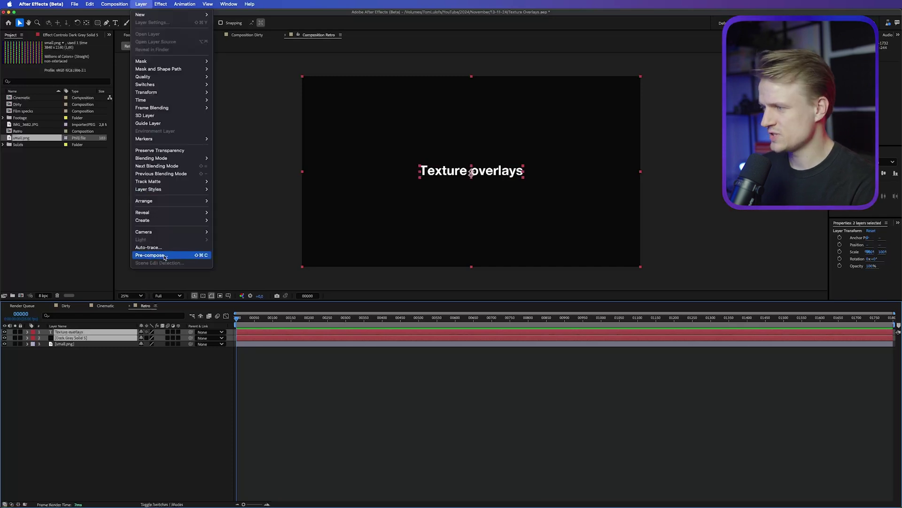
left_click(165, 255)
type("Footage")
key("Return")
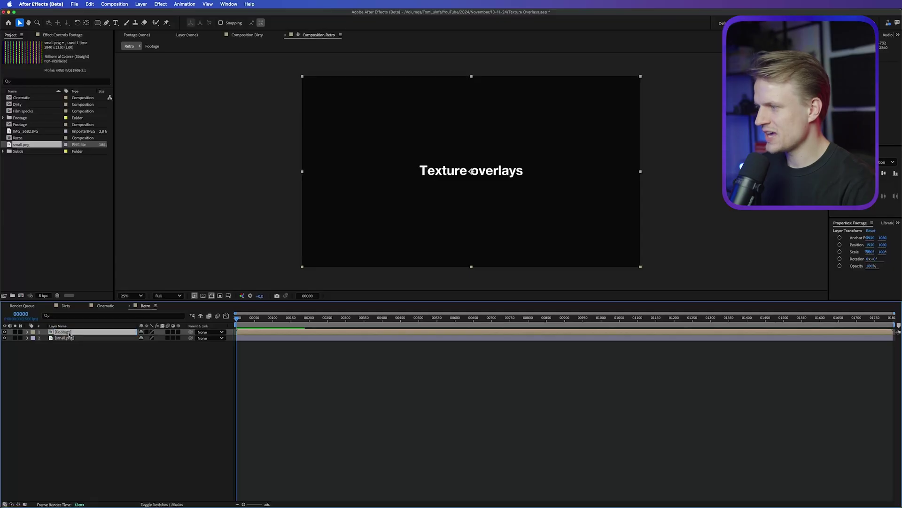
- Rename the Footage layer as R
left_click(69, 332)
key("Return")
type("R")
key("Return")
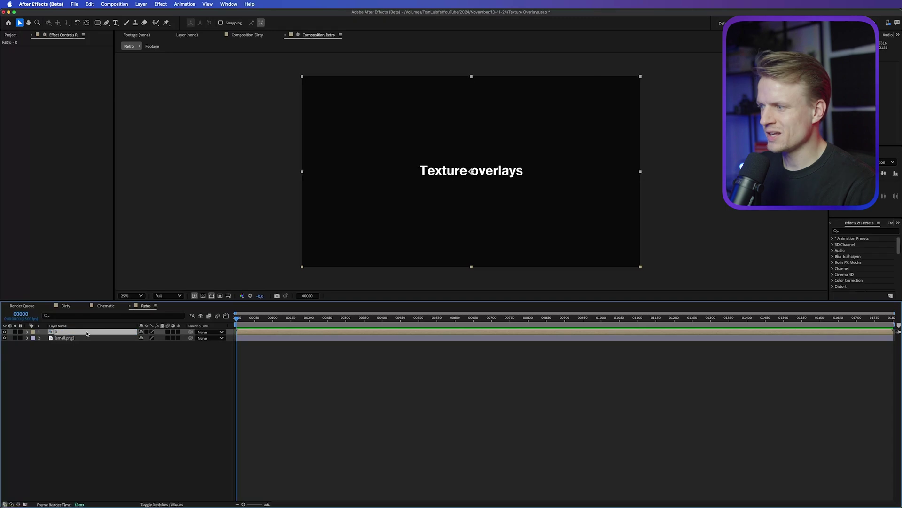
- Apply the Shift Channels and Set Matte effects to layer R
left_click(870, 231)
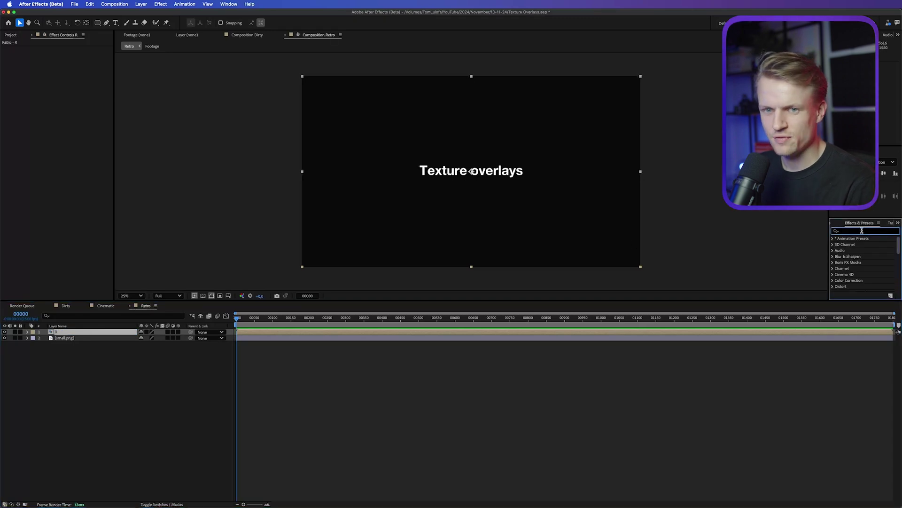
type("shift")
double_click(853, 286)
type("set ma")
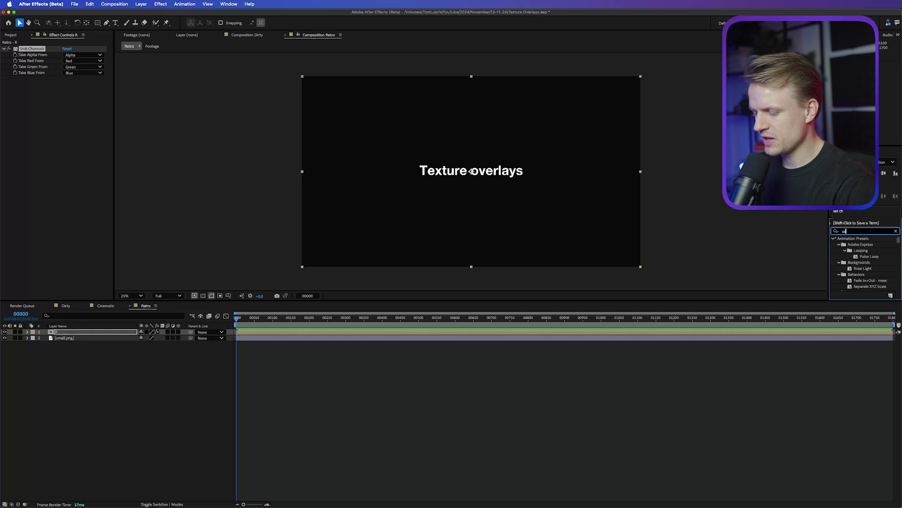
left_click_drag(858, 246, 28, 63)
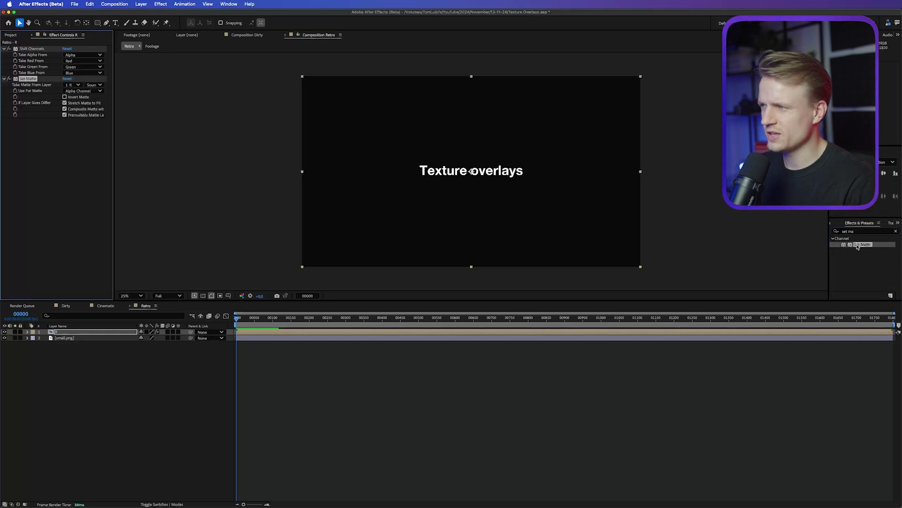
- Set layer R's Shift Channels to take green and blue from Full Off, leaving only red
left_click(68, 61)
left_click(42, 68)
left_click(71, 67)
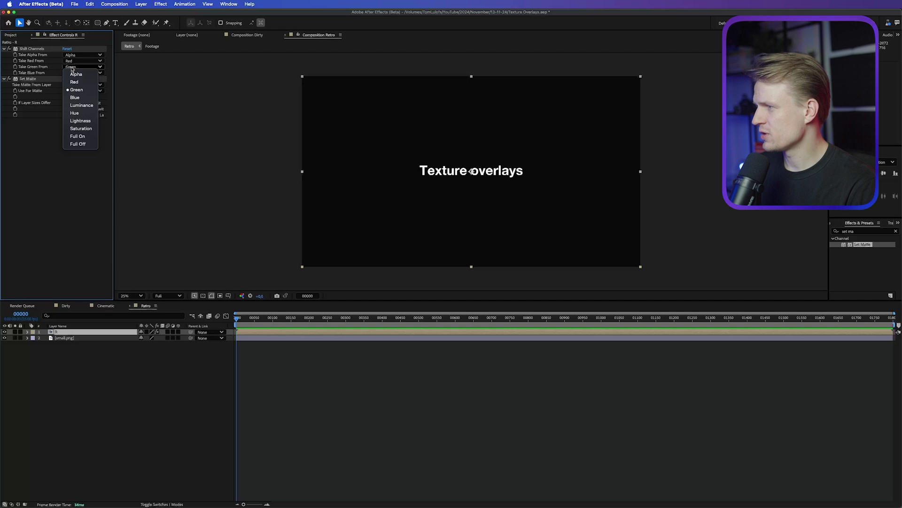
left_click(78, 144)
left_click(73, 73)
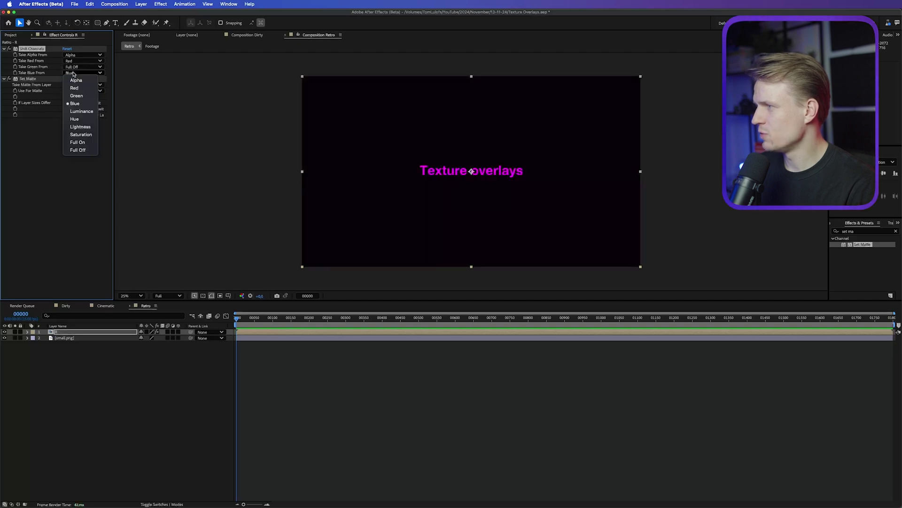
left_click(77, 149)
- Set layer R's Set Matte to take the matte from small.png and use its Red Channel
left_click(21, 79)
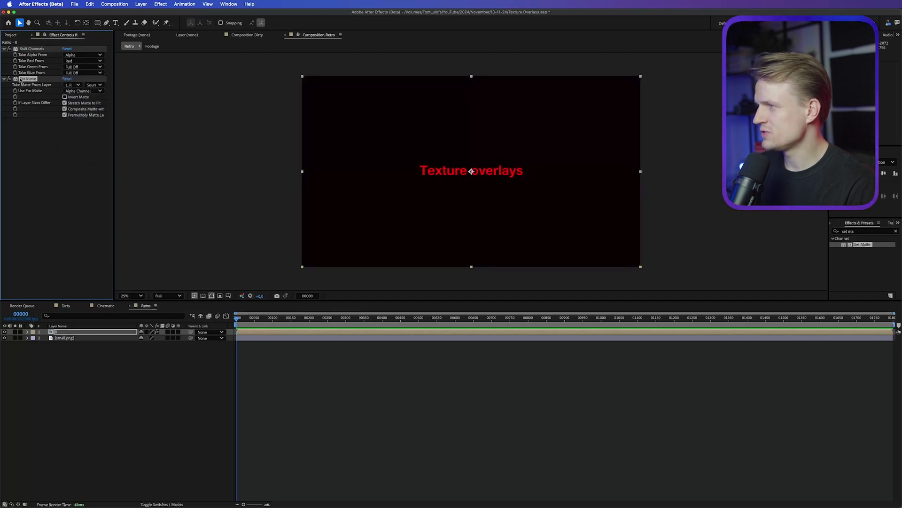
left_click(72, 86)
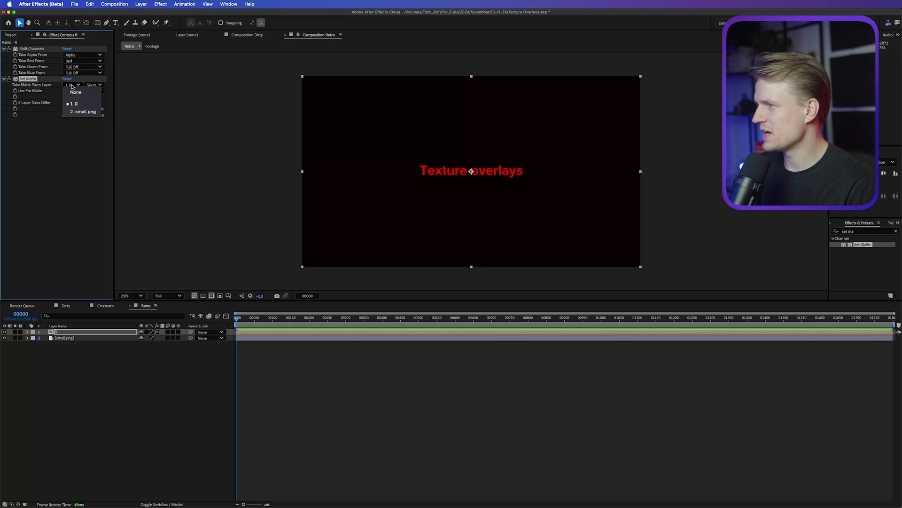
left_click(80, 112)
key("period")
left_click(80, 91)
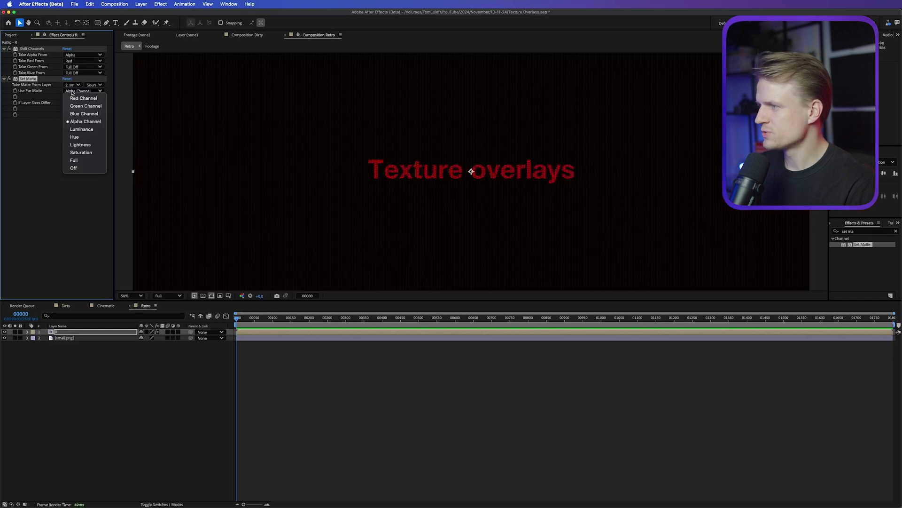
left_click(75, 99)
key("period")
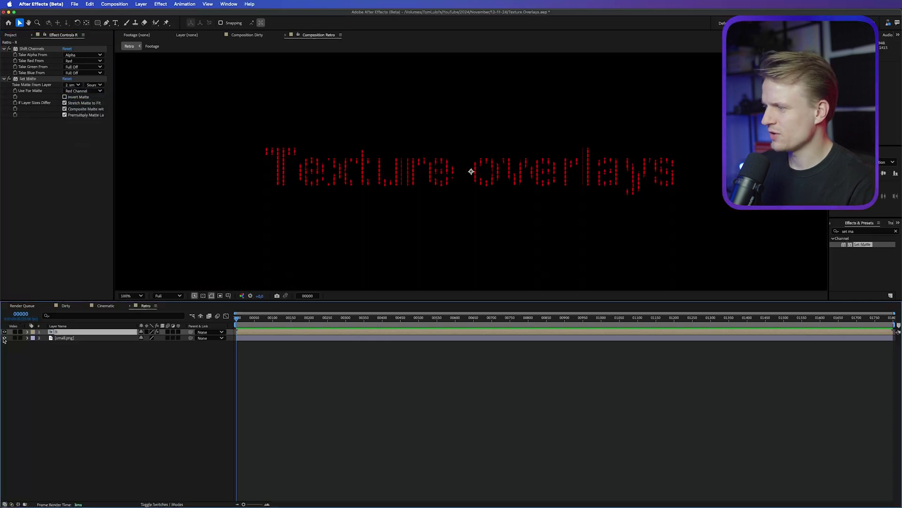
- Hide the small.png layer and inspect the red pixel pattern on the text up close
left_click(5, 338)
left_click(5, 338)
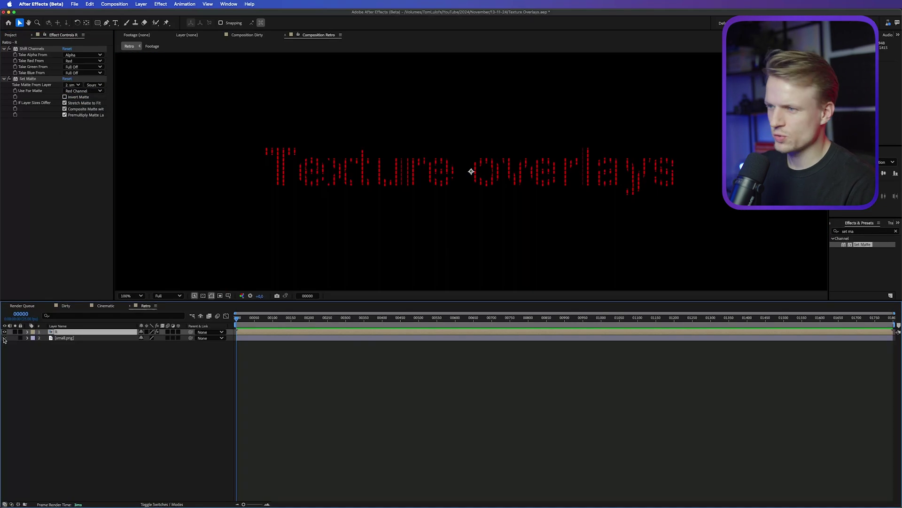
left_click(119, 383)
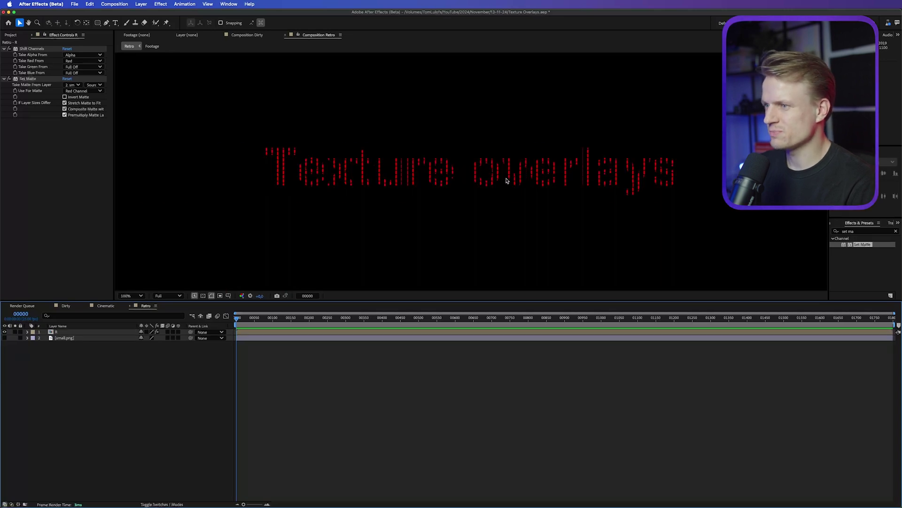
scroll(506, 181, "up", 4)
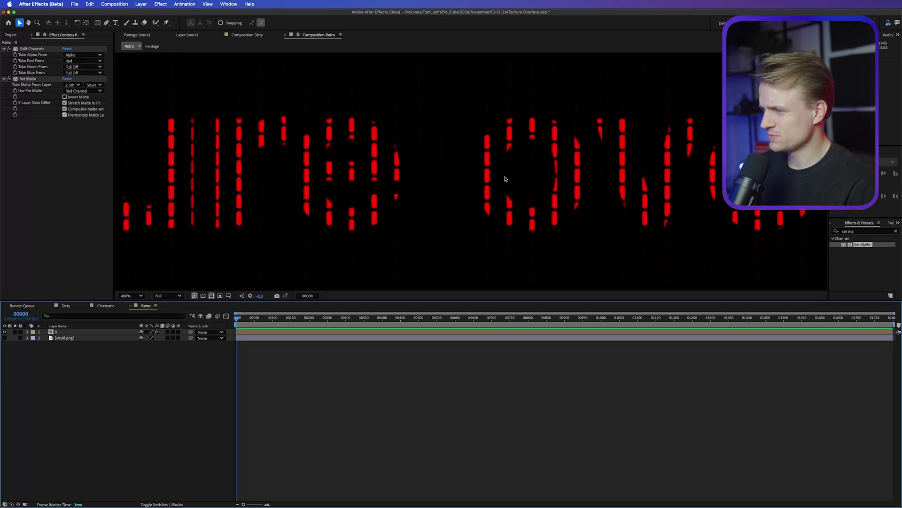
scroll(505, 179, "up", 2)
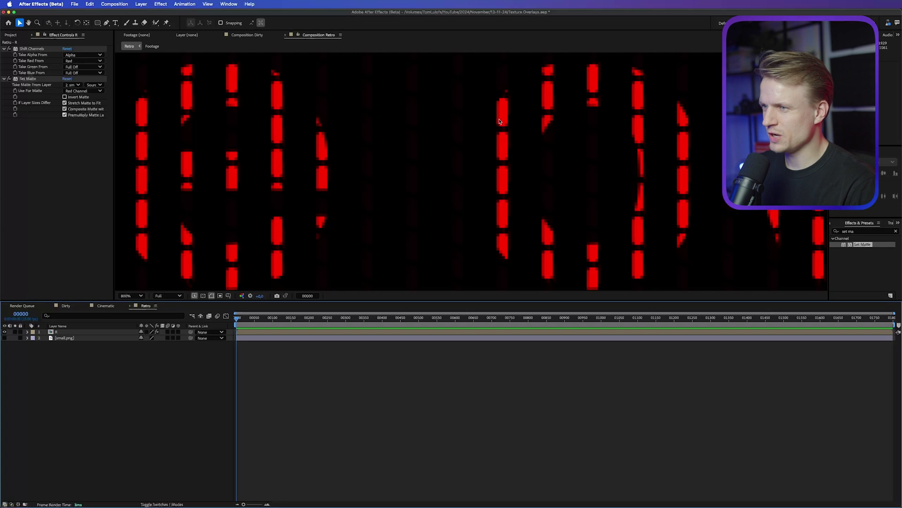
scroll(500, 121, "down", 6)
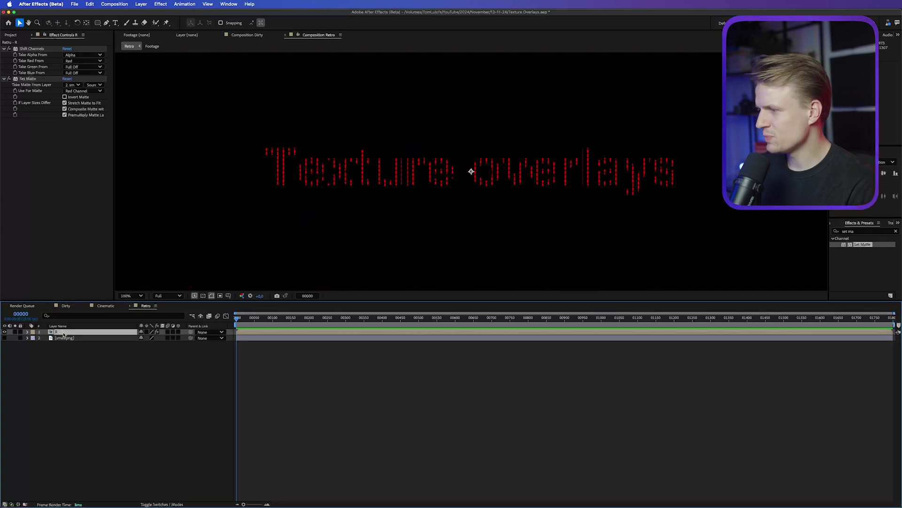
- Duplicate layer R and rename the copy G
key("super+d")
key("Return")
type("G")
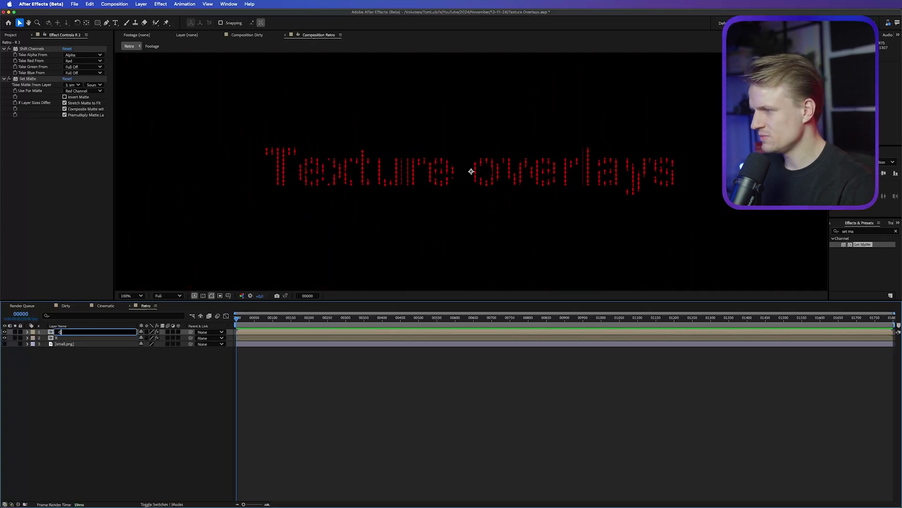
key("Return")
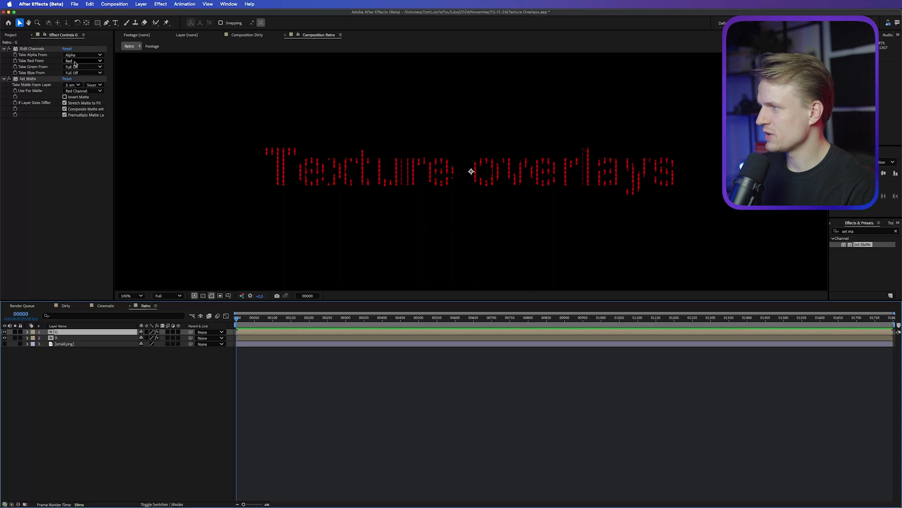
- On layer G, take red from Full Off and green from Green, and make Set Matte use the Green Channel
left_click(74, 61)
left_click(78, 137)
left_click(68, 62)
left_click(66, 62)
left_click(74, 67)
left_click(81, 89)
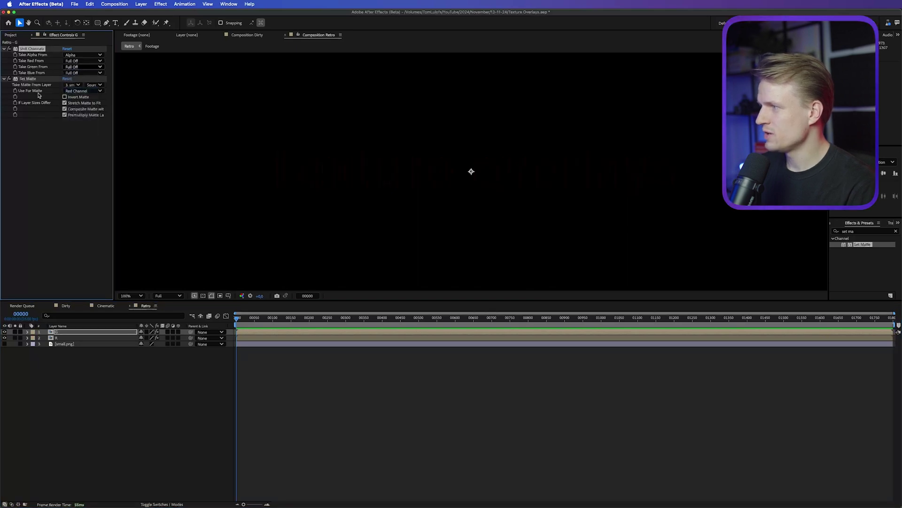
left_click(82, 91)
left_click(77, 105)
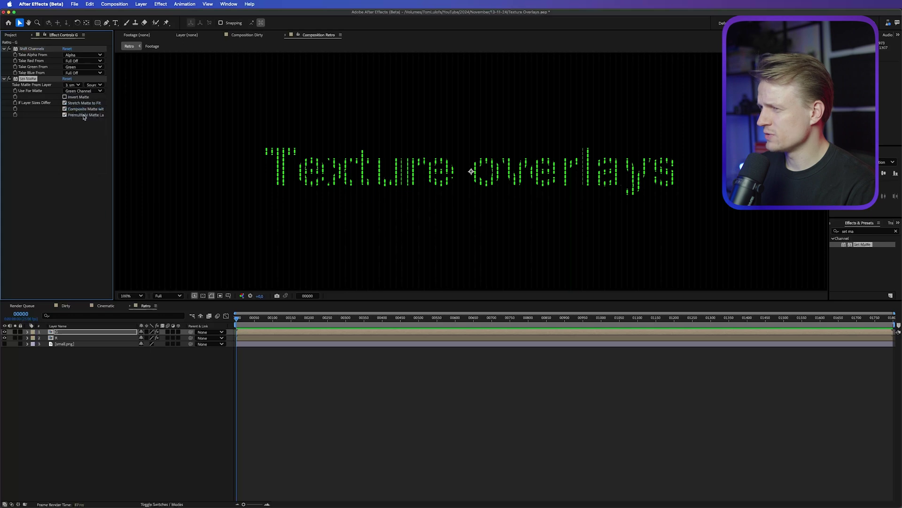
- Duplicate layer G and rename the copy B
left_click(90, 334)
key("super+d")
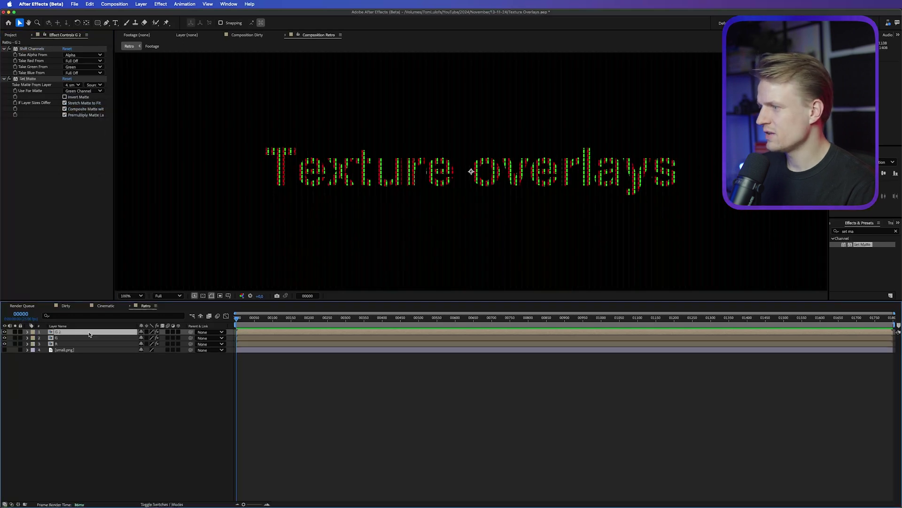
key("Return")
type("B")
key("Return")
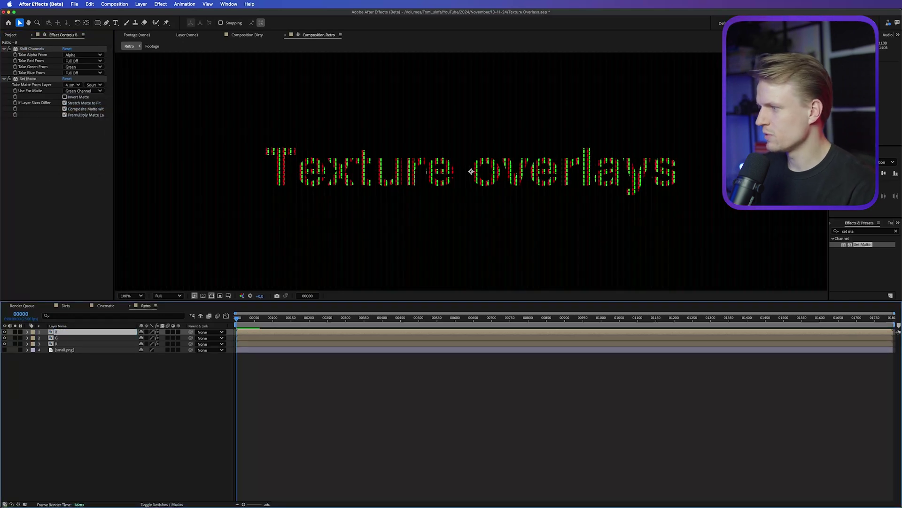
- On layer B, take green from Full Off and blue from Blue, and make Set Matte use the Blue Channel
left_click(83, 66)
left_click(78, 144)
left_click(82, 72)
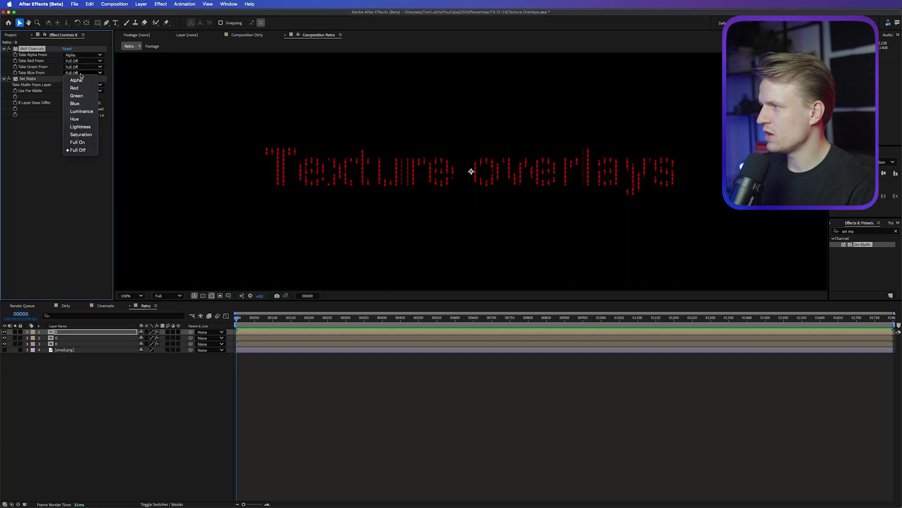
left_click(74, 103)
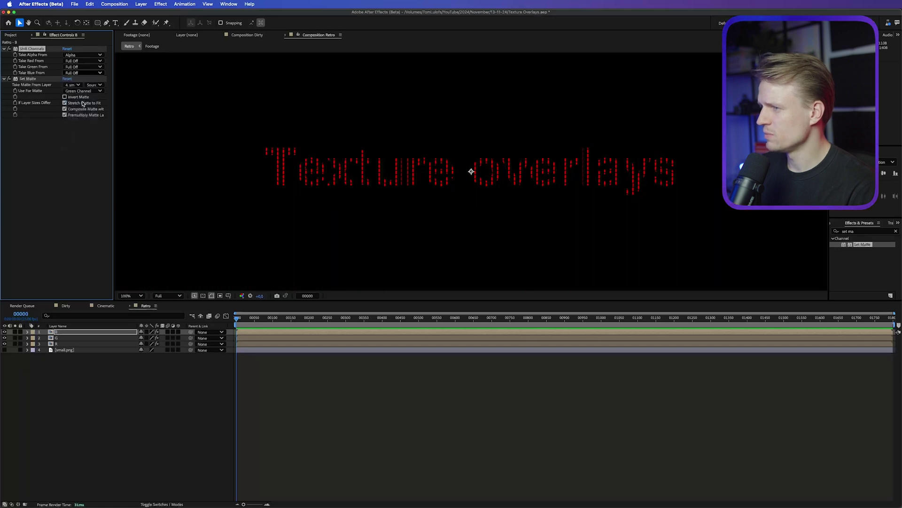
left_click(84, 91)
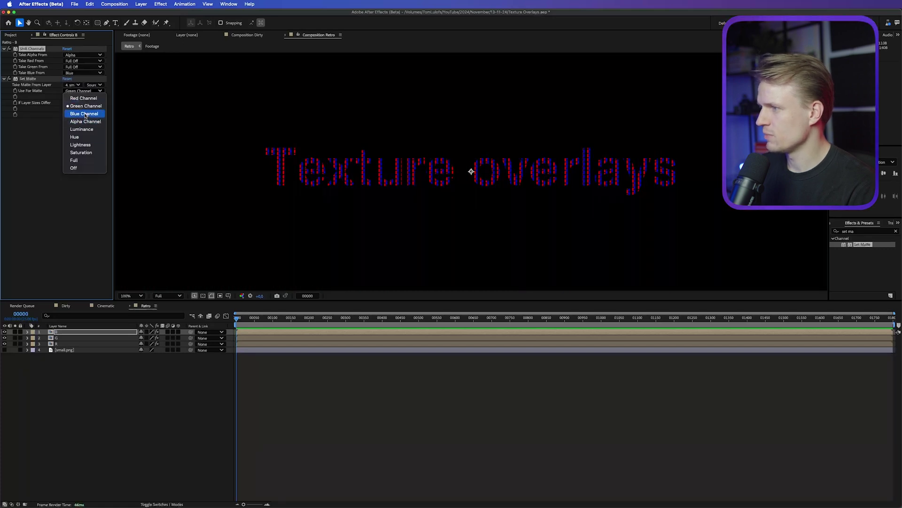
left_click(85, 115)
- Inspect the combined red, green and blue pixel pattern on the text up close and at normal size
scroll(474, 188, "up", 3)
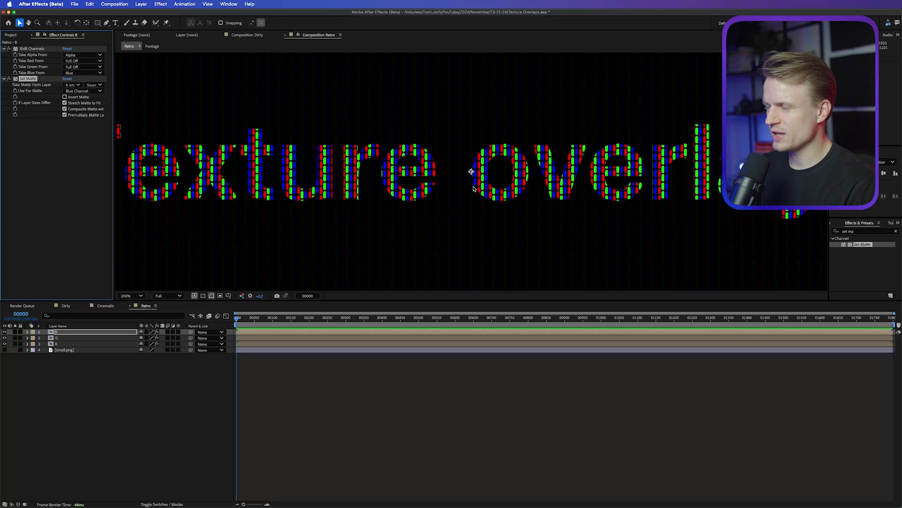
scroll(563, 125, "down", 3)
left_click(395, 213)
left_click(477, 175)
scroll(477, 175, "up", 5)
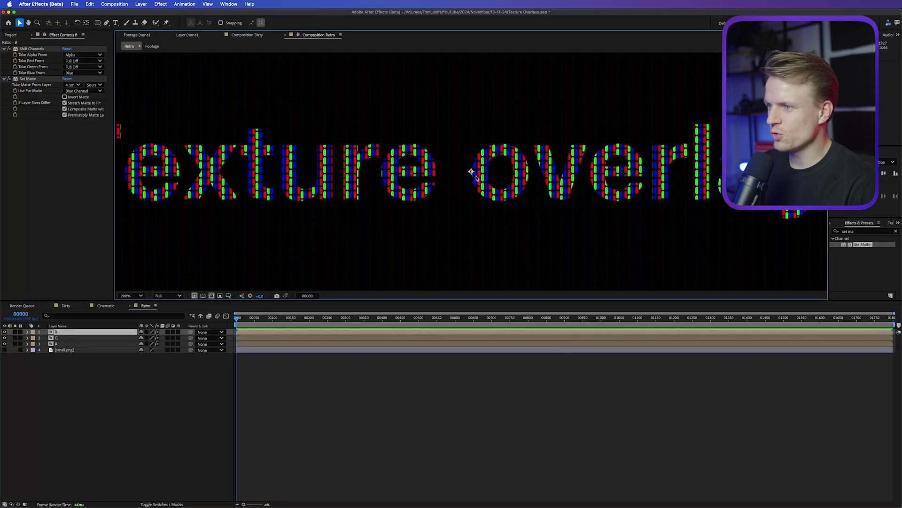
scroll(460, 171, "down", 4)
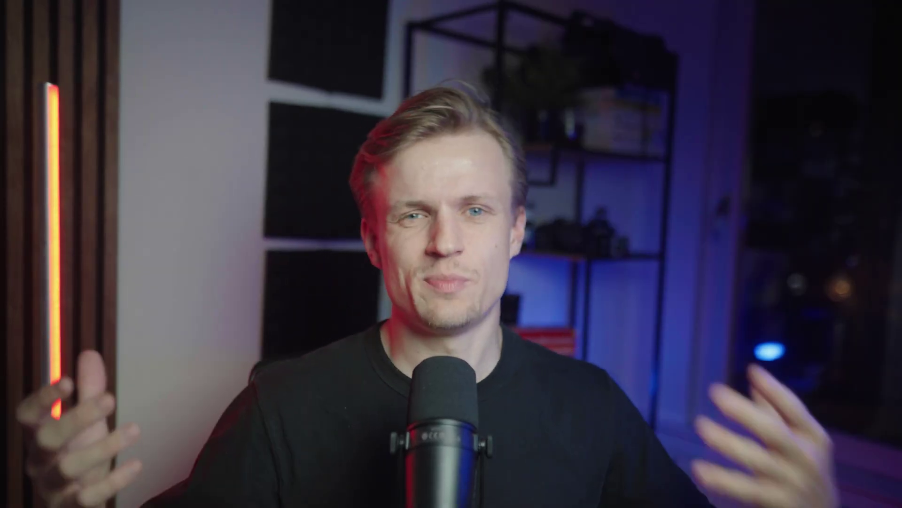
- Add an adjustment layer above the R, G and B layers and name it Soften
left_click(141, 5)
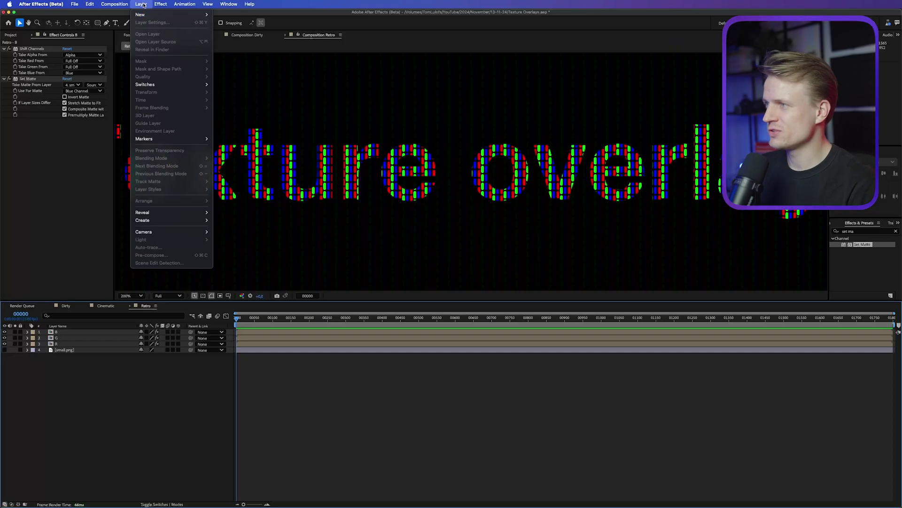
mouse_move(150, 15)
left_click(249, 57)
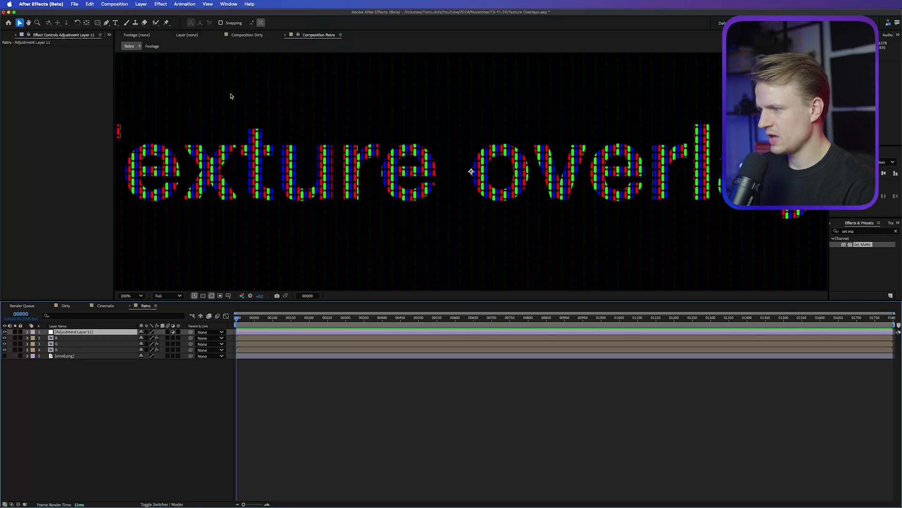
key("Return")
type("soften")
- Apply Gaussian Blur to the Soften layer with a Blurriness of 5
left_click(848, 231)
type("gaus")
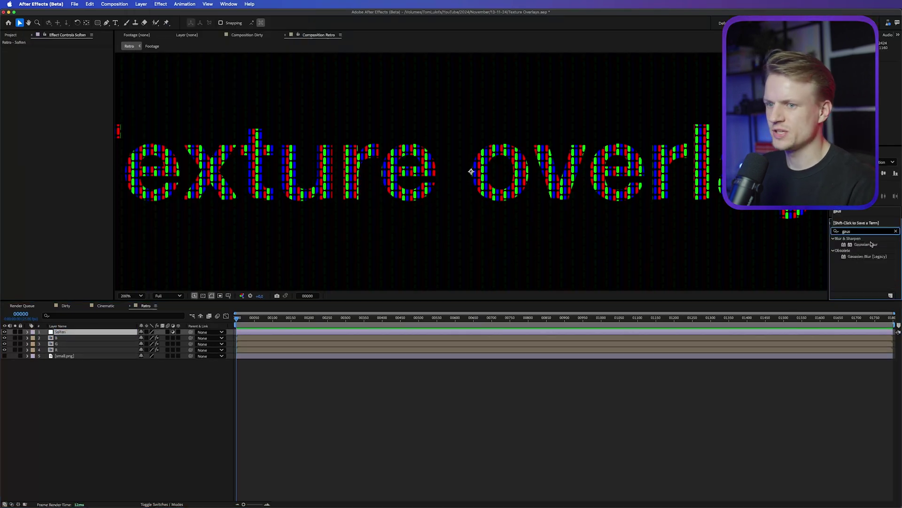
double_click(872, 244)
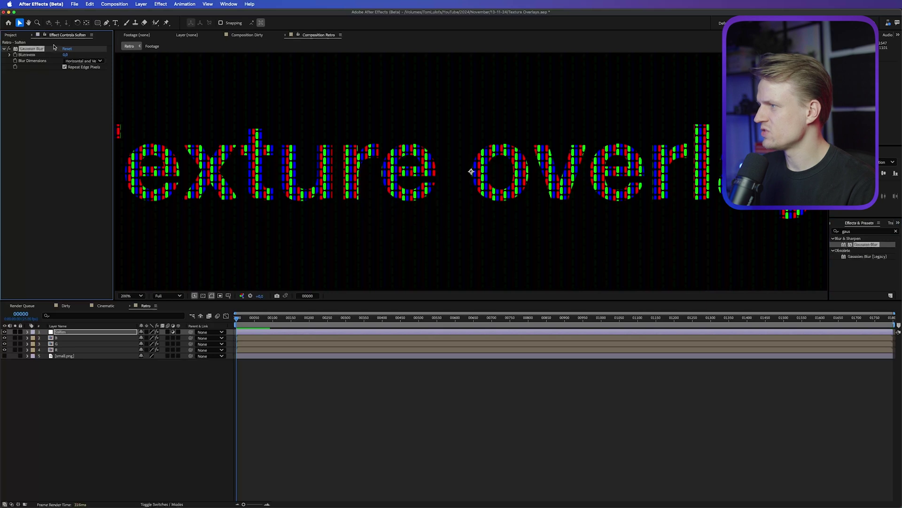
left_click(65, 54)
type("5")
key("Return")
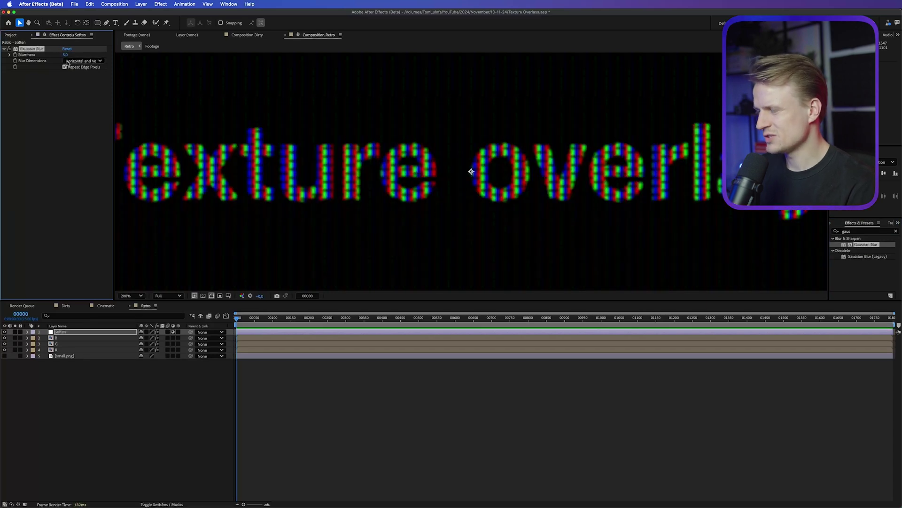
- Apply the Stylize Glow effect to the Soften layer and set its Glow Radius to 5
type("glow")
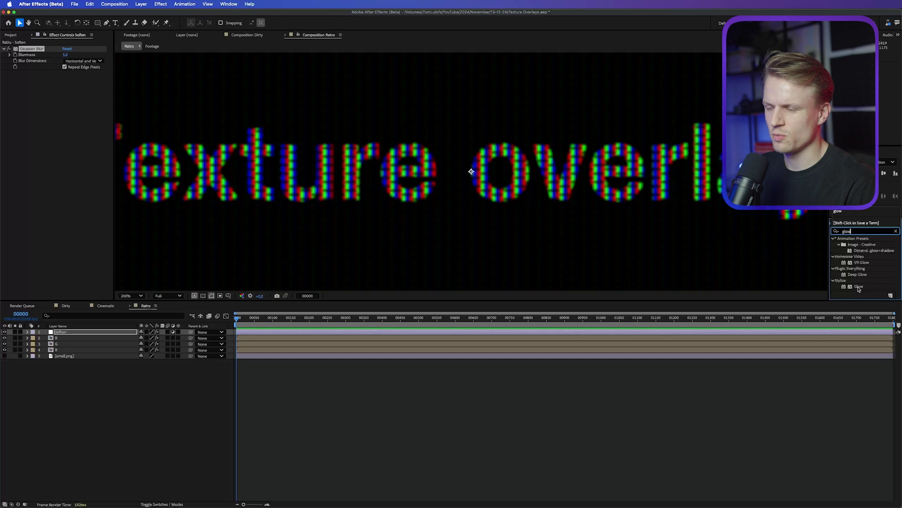
double_click(859, 287)
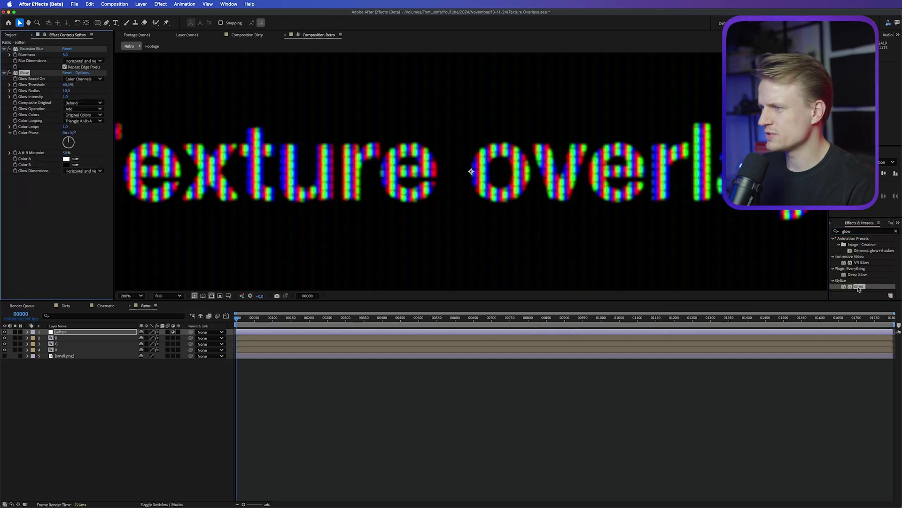
left_click(69, 91)
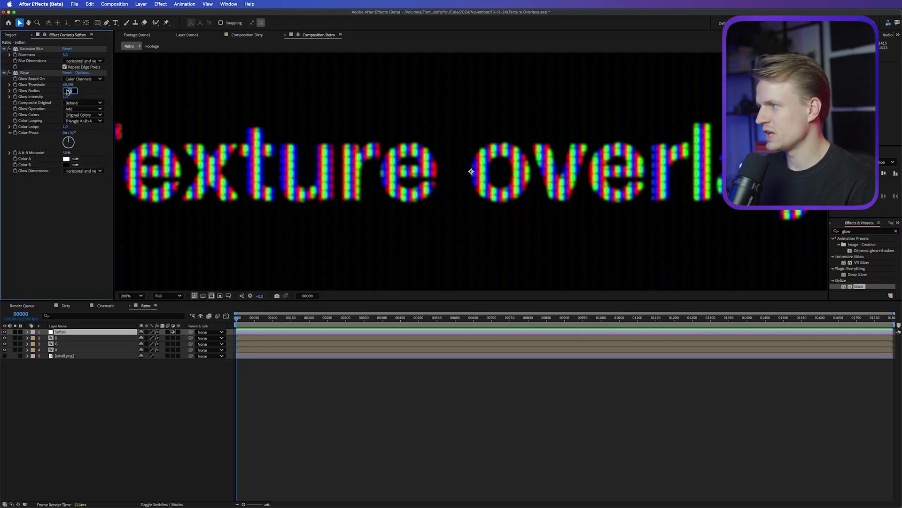
left_click(24, 73)
key("super+d")
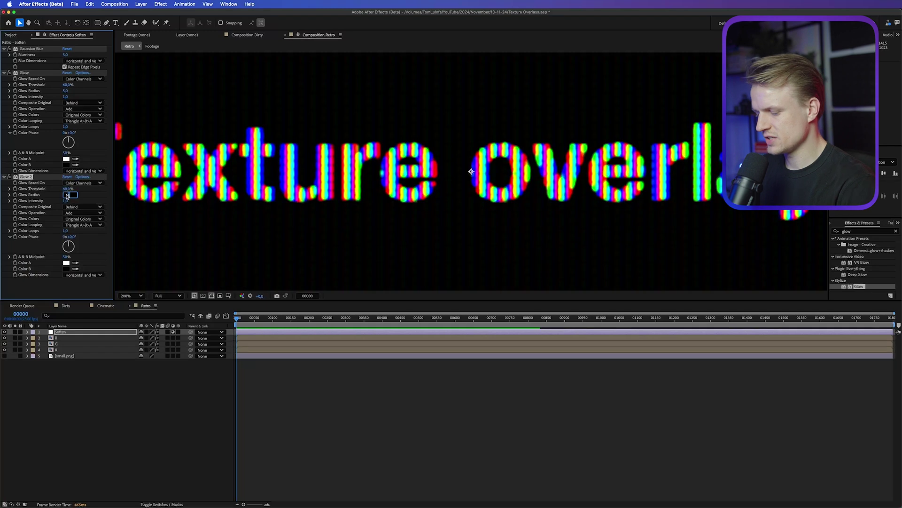
key("Return")
key("Delete")
key("Return")
- Set the Glow Threshold to 100% and duplicate the Glow with a Glow Radius of 10
left_click(67, 85)
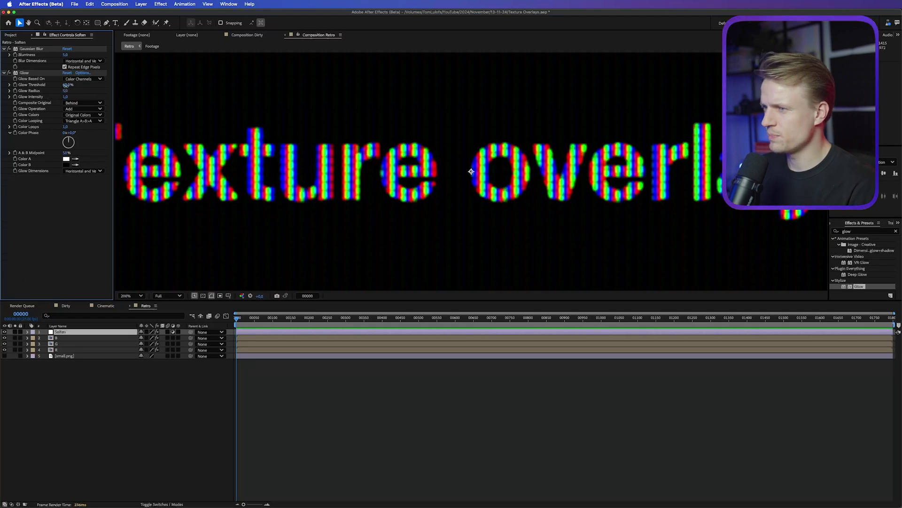
type("100")
key("Return")
key("super+d")
left_click(66, 195)
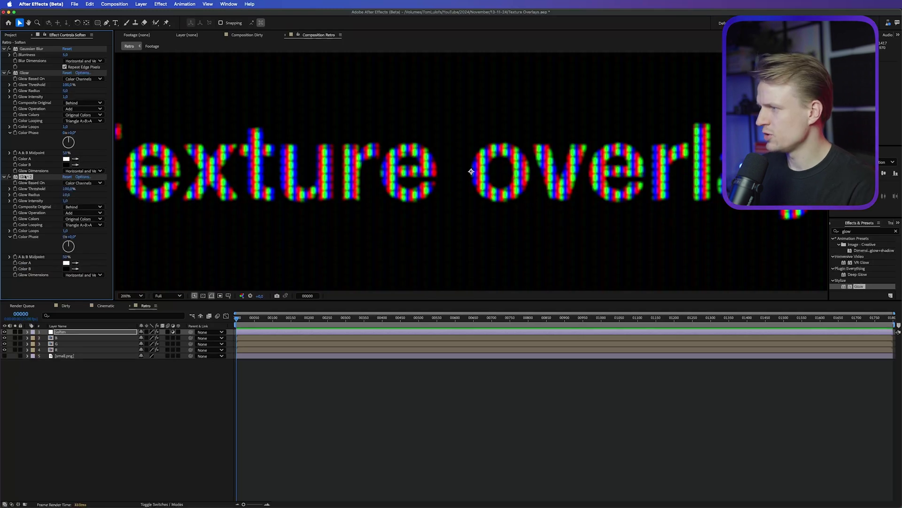
- Duplicate the Glow two more times, with Glow Radius 15 on the third copy and 30 on the fourth
key("super+d")
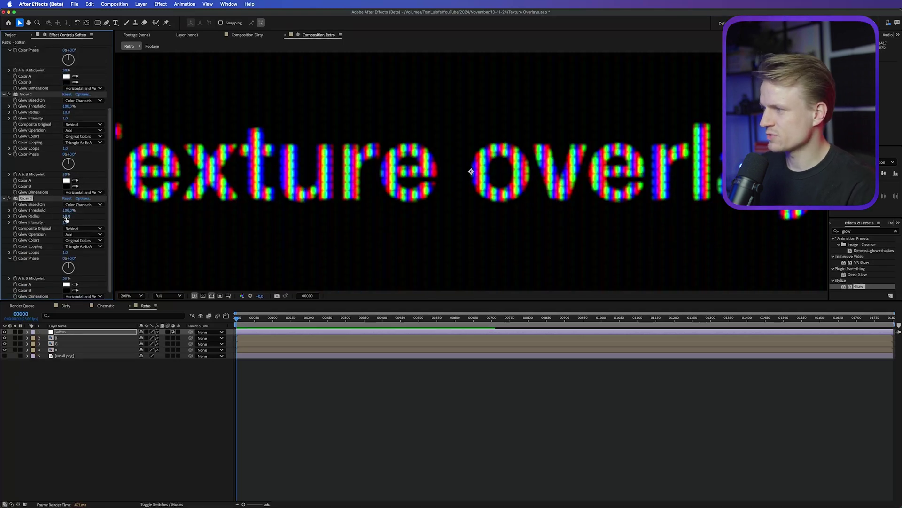
type("15")
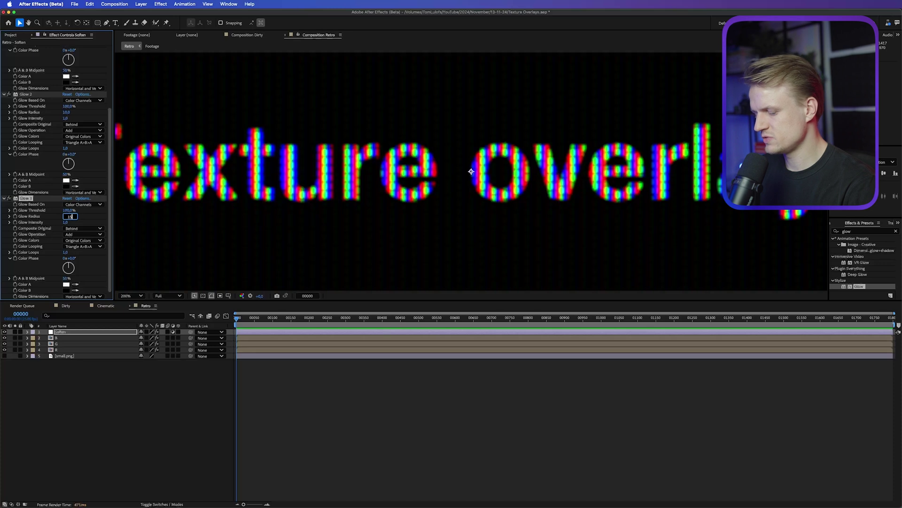
key("super+d")
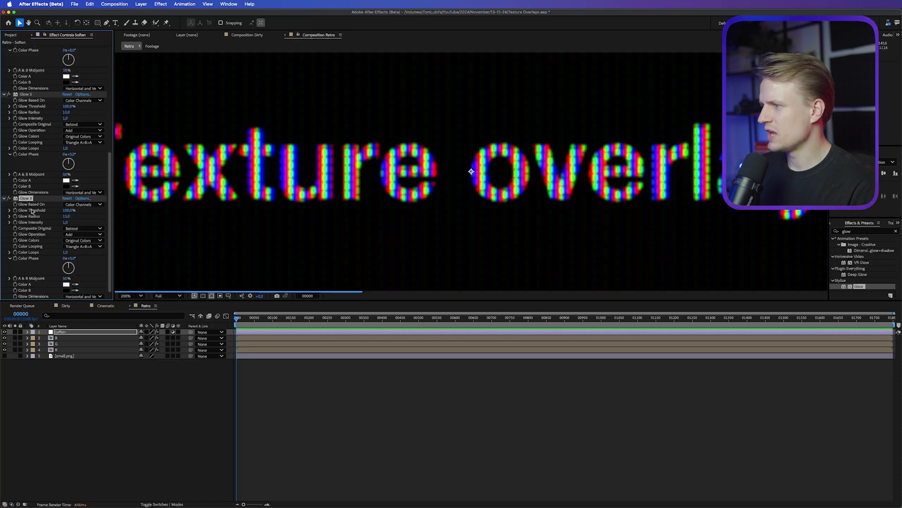
left_click(68, 215)
type("30")
key("Return")
- Toggle the Soften layer's visibility repeatedly to compare the text with and without the blur and glow
key("comma")
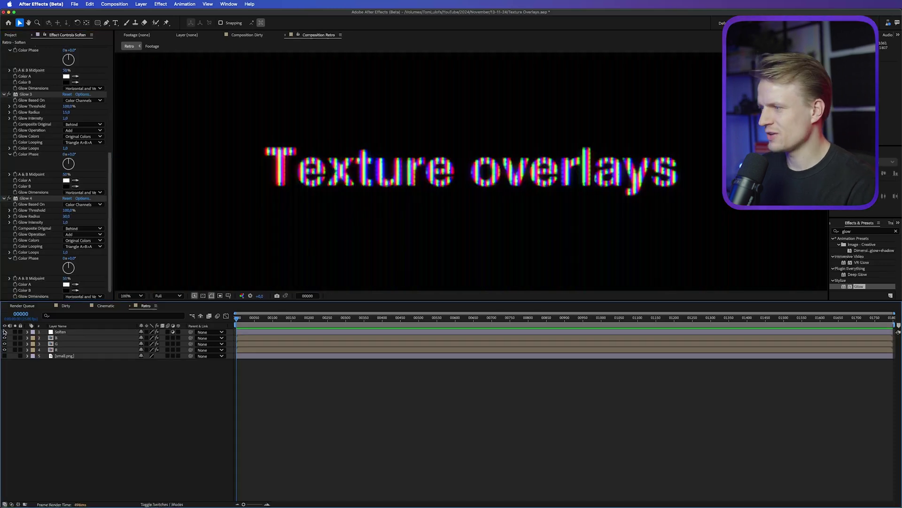
left_click(6, 332)
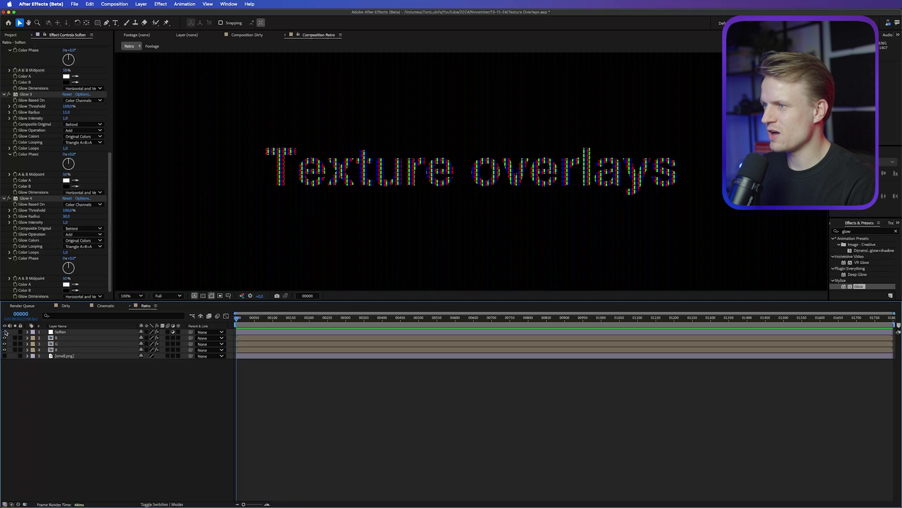
left_click(5, 332)
left_click(5, 332)
left_click(6, 332)
left_click(5, 332)
left_click(5, 332)
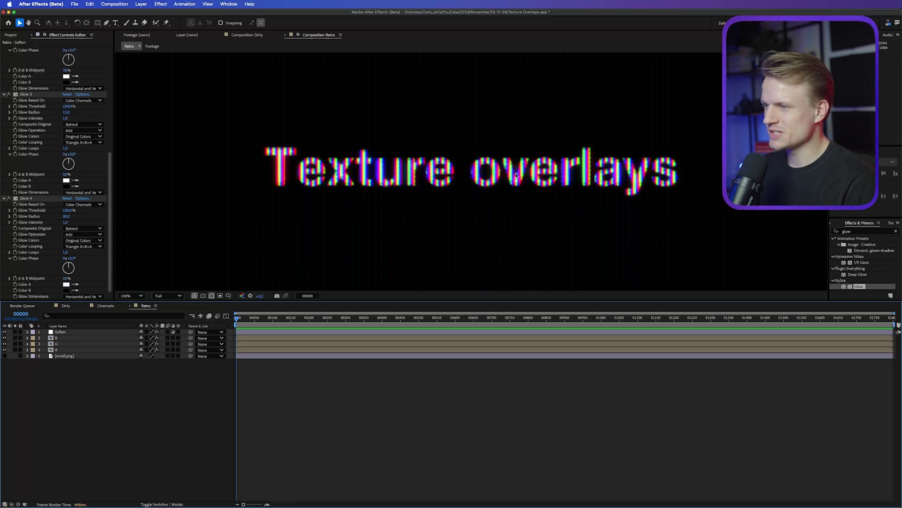
- Add a Curves effect below the glows on the Soften layer and raise the RGB curve to brighten the image
left_click(482, 156)
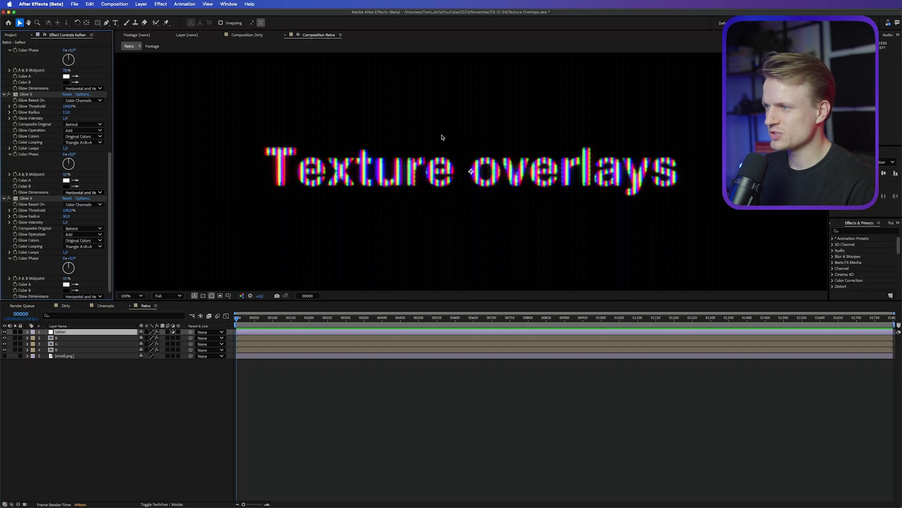
left_click(849, 231)
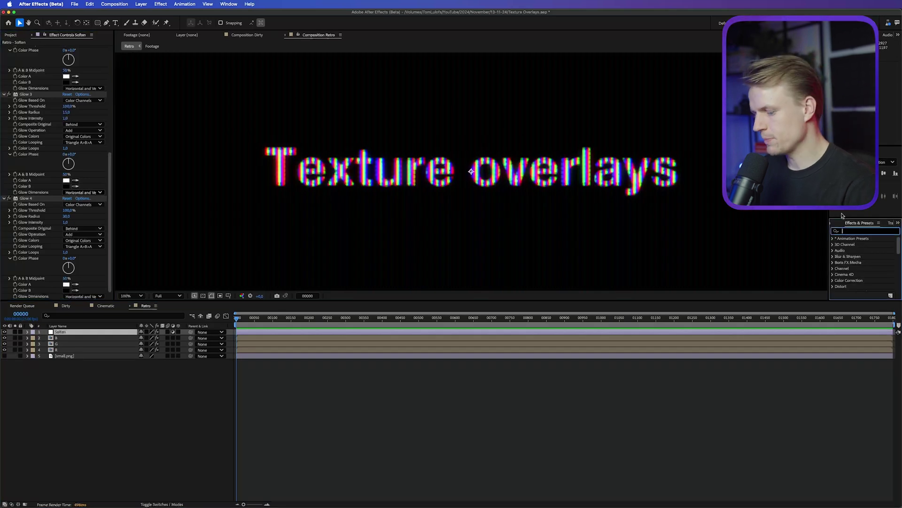
type("curve")
left_click_drag(860, 262, 73, 205)
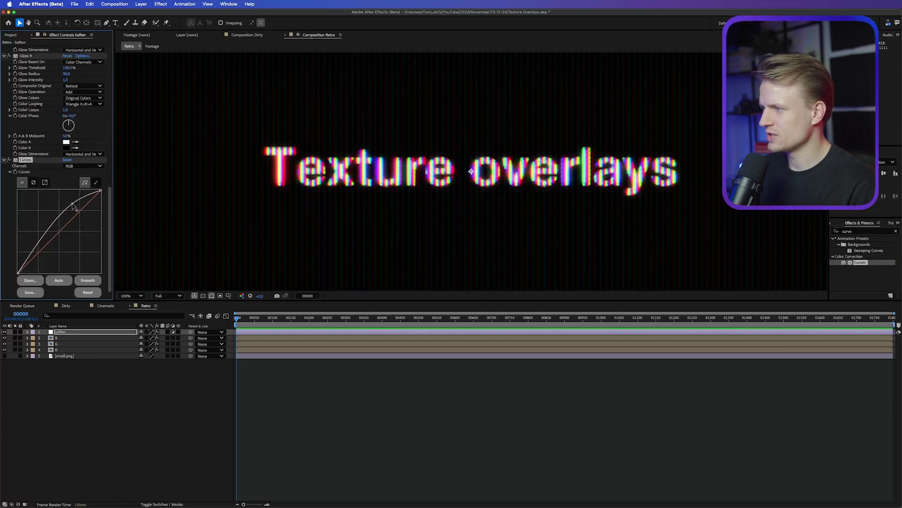
- Switch the Curves effect off and on repeatedly to compare the brightness
left_click(8, 159)
left_click(9, 160)
left_click(10, 160)
left_click(10, 161)
left_click(9, 160)
left_click(9, 160)
left_click(9, 160)
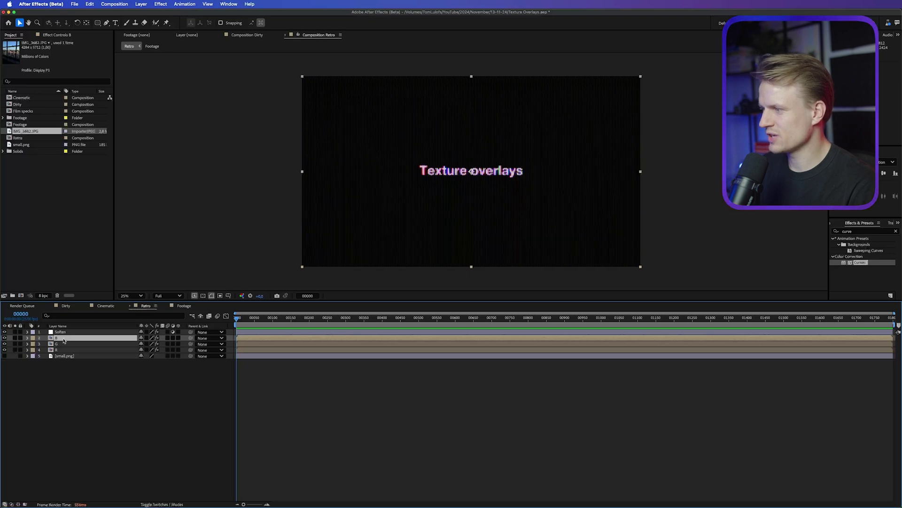
- Place IMG_3682.JPG beneath the text in the Footage composition and check the effect on it in Retro
double_click(21, 125)
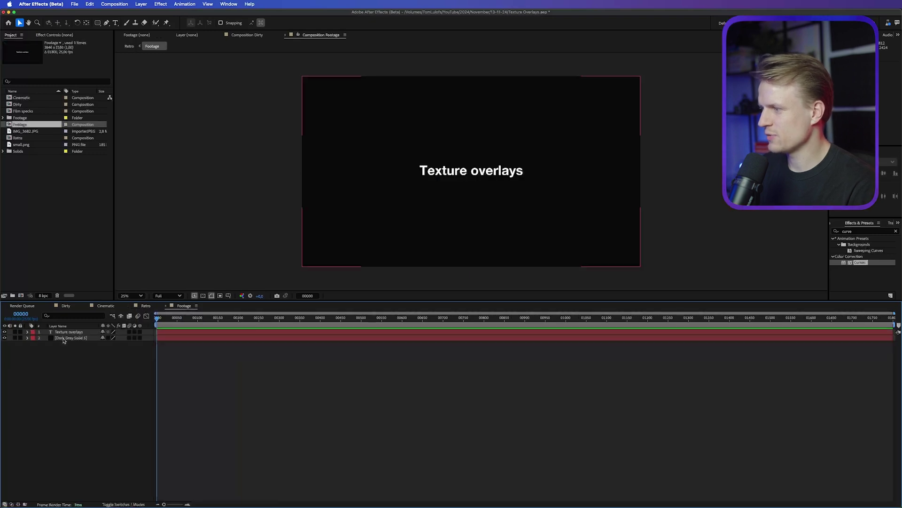
left_click(23, 131)
left_click_drag(23, 130, 66, 337)
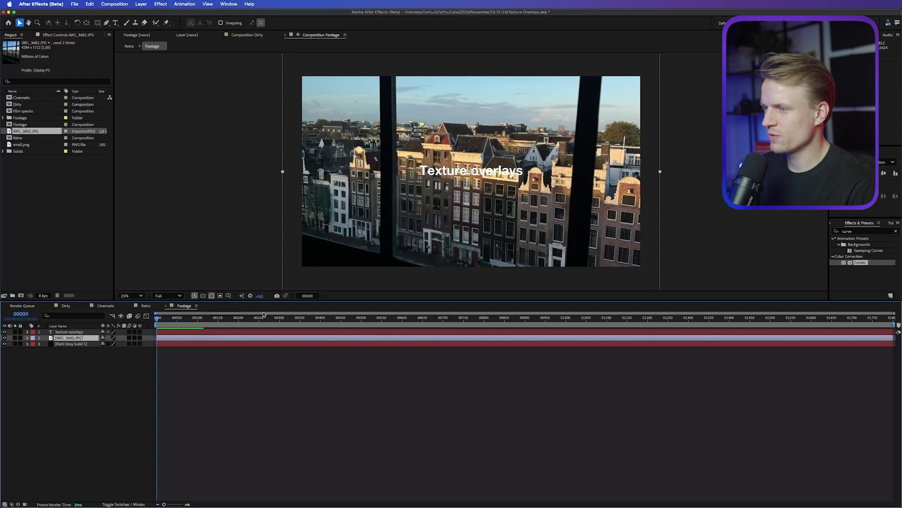
left_click(145, 306)
scroll(440, 259, "up", 1)
scroll(440, 259, "down", 1)
scroll(439, 259, "up", 1)
scroll(440, 259, "down", 2)
- Lower the image layer's opacity in Footage to about 38% and return to the Retro composition
left_click_drag(108, 343, 87, 345)
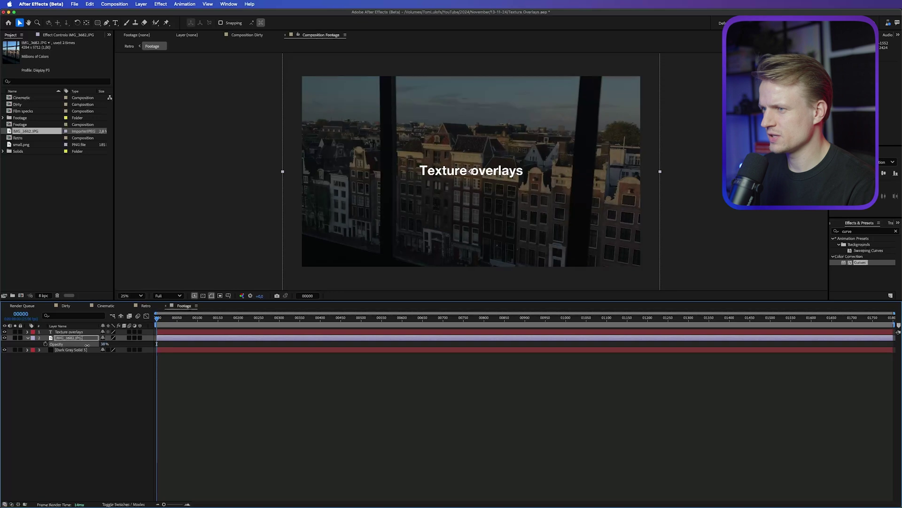
left_click(146, 305)
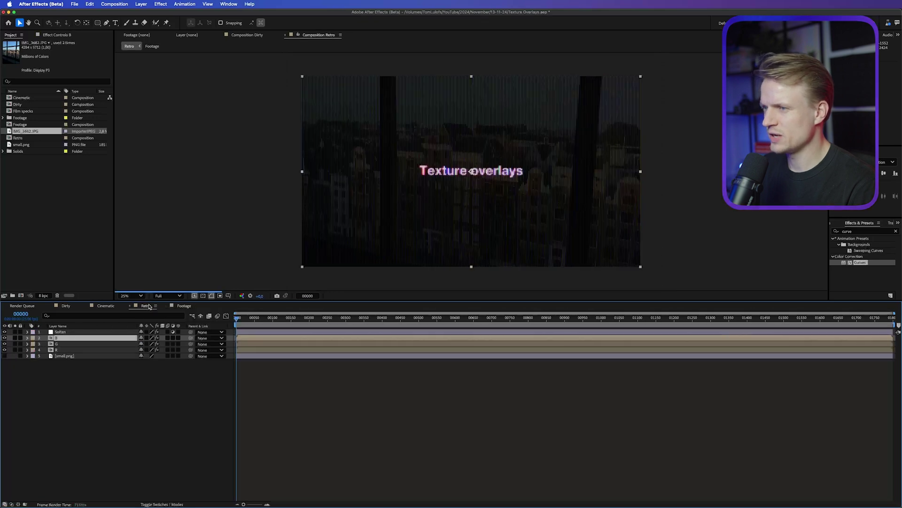